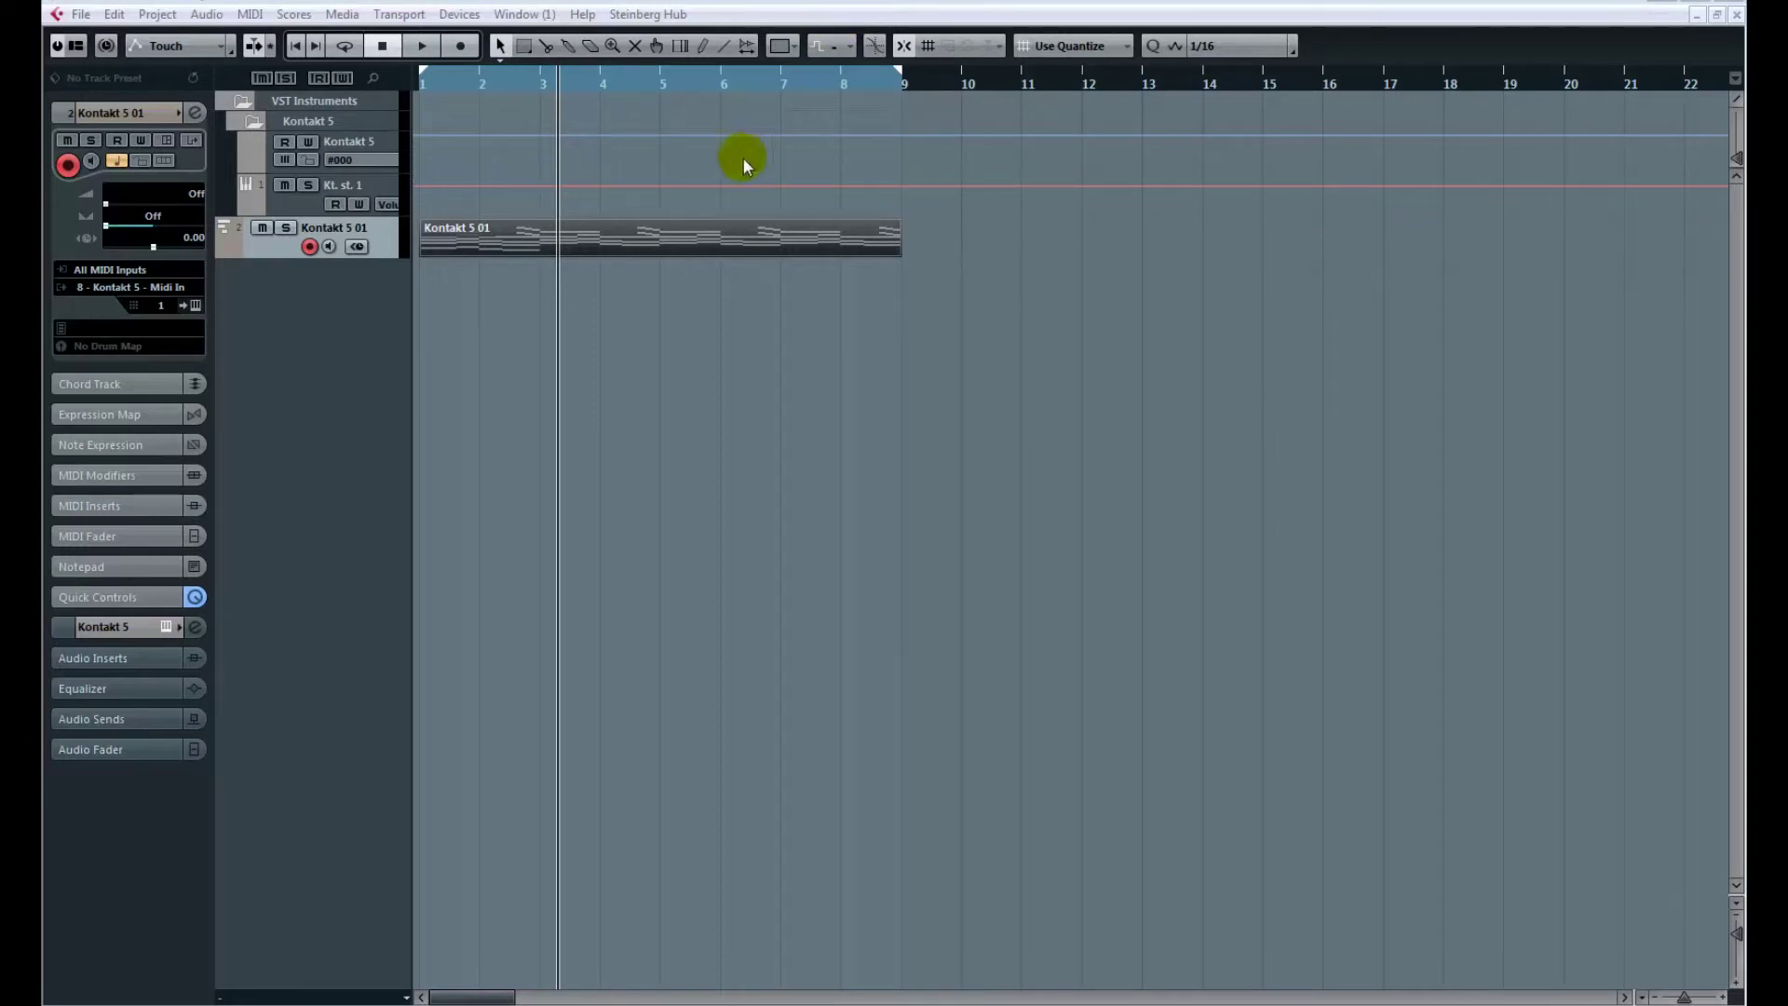
# Open the Kontakt 5 01 part in the Key Editor to show its eight bars of notes.
pyautogui.doubleClick(637, 238)
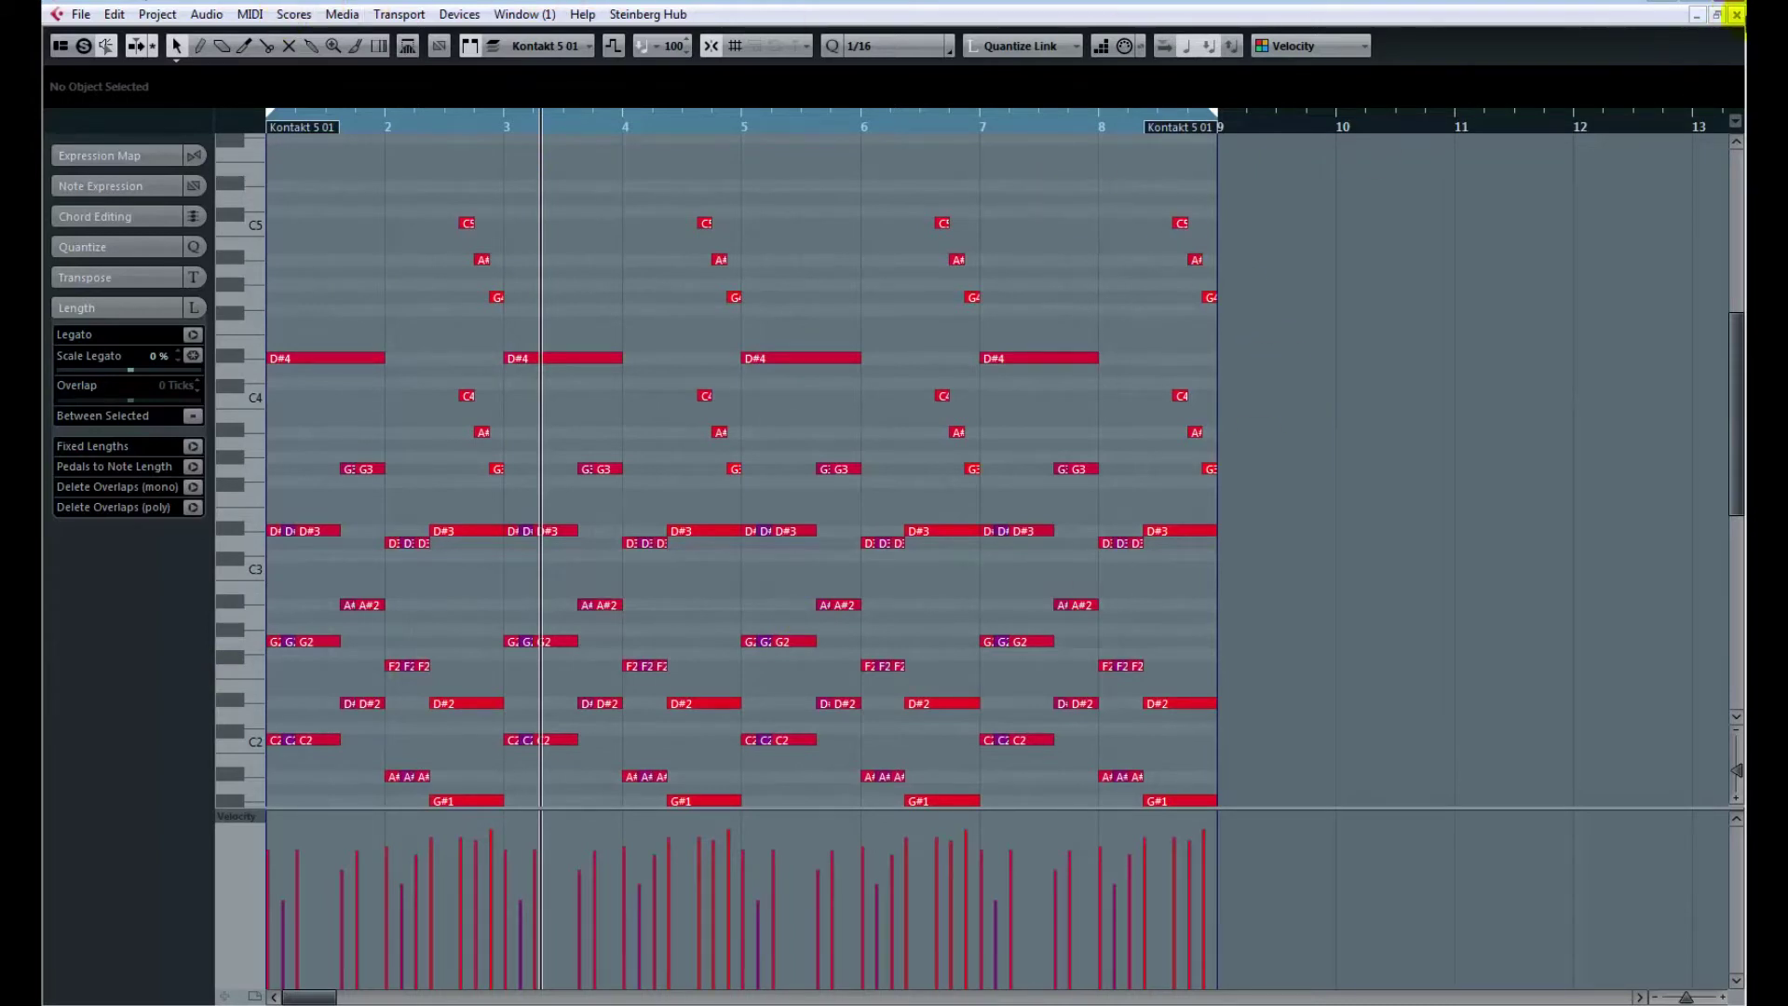
# Close the Key Editor and reopen the Kontakt 5 01 part in it.
pyautogui.click(1737, 15)
pyautogui.click(249, 14)
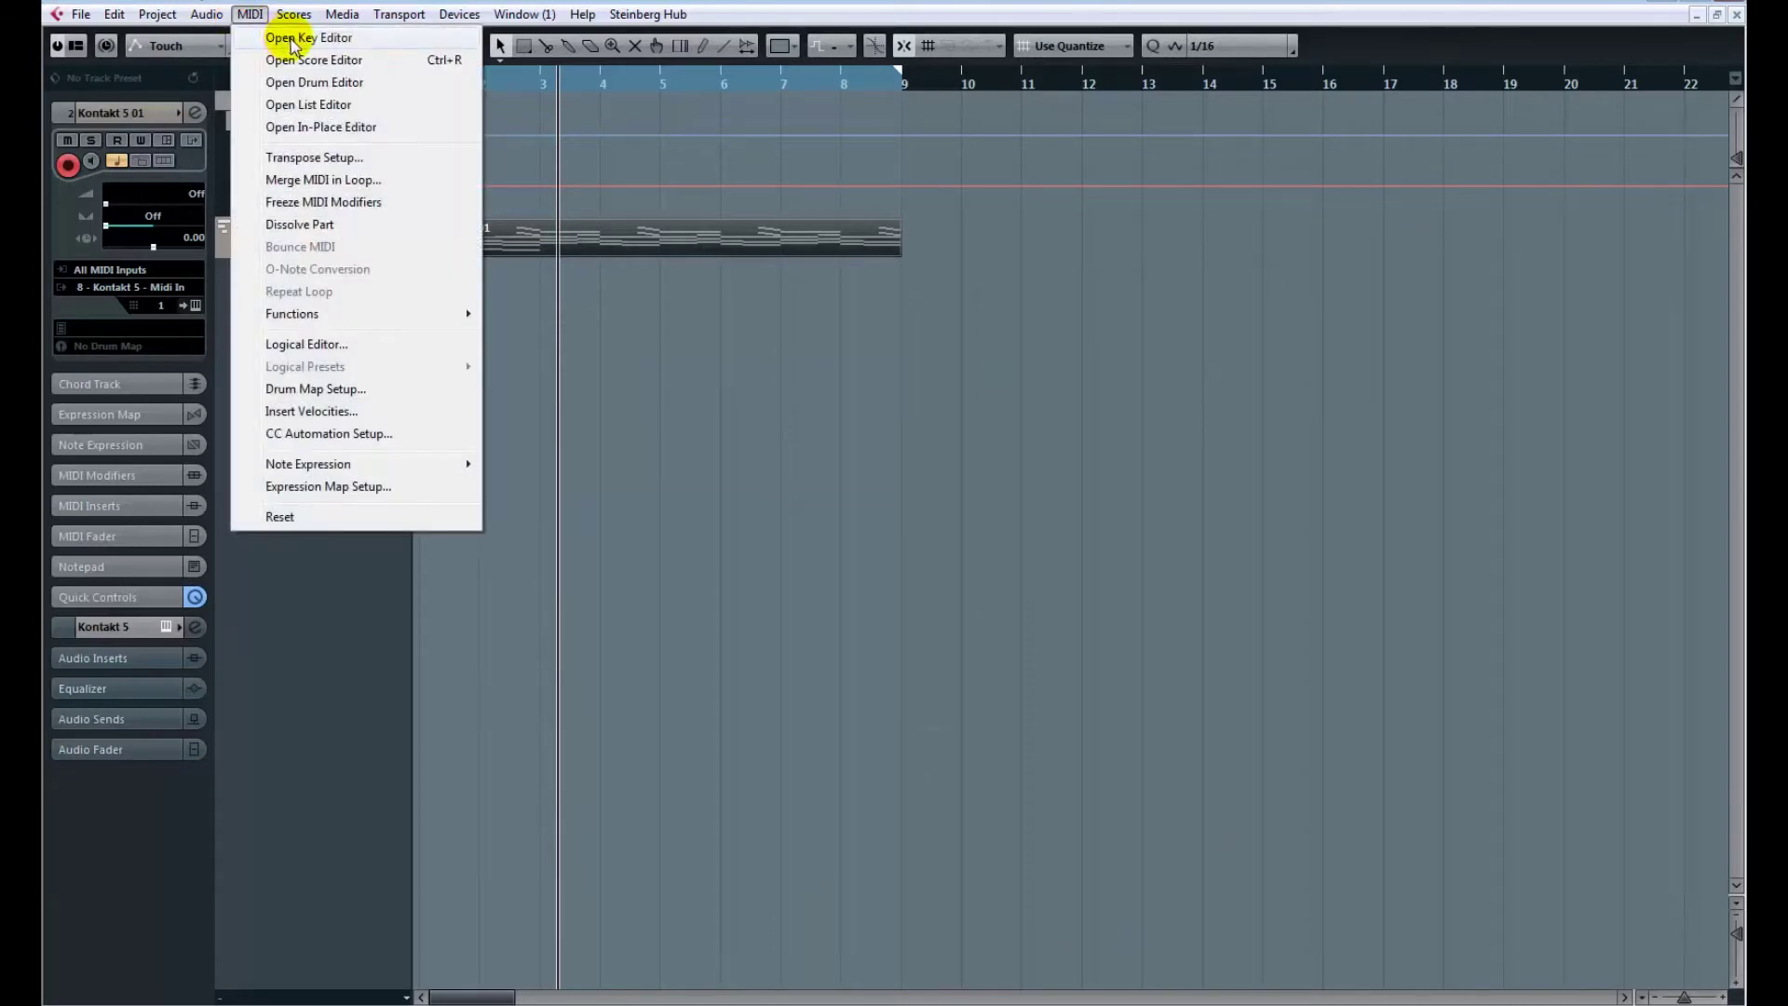
pyautogui.click(601, 231)
pyautogui.doubleClick(601, 232)
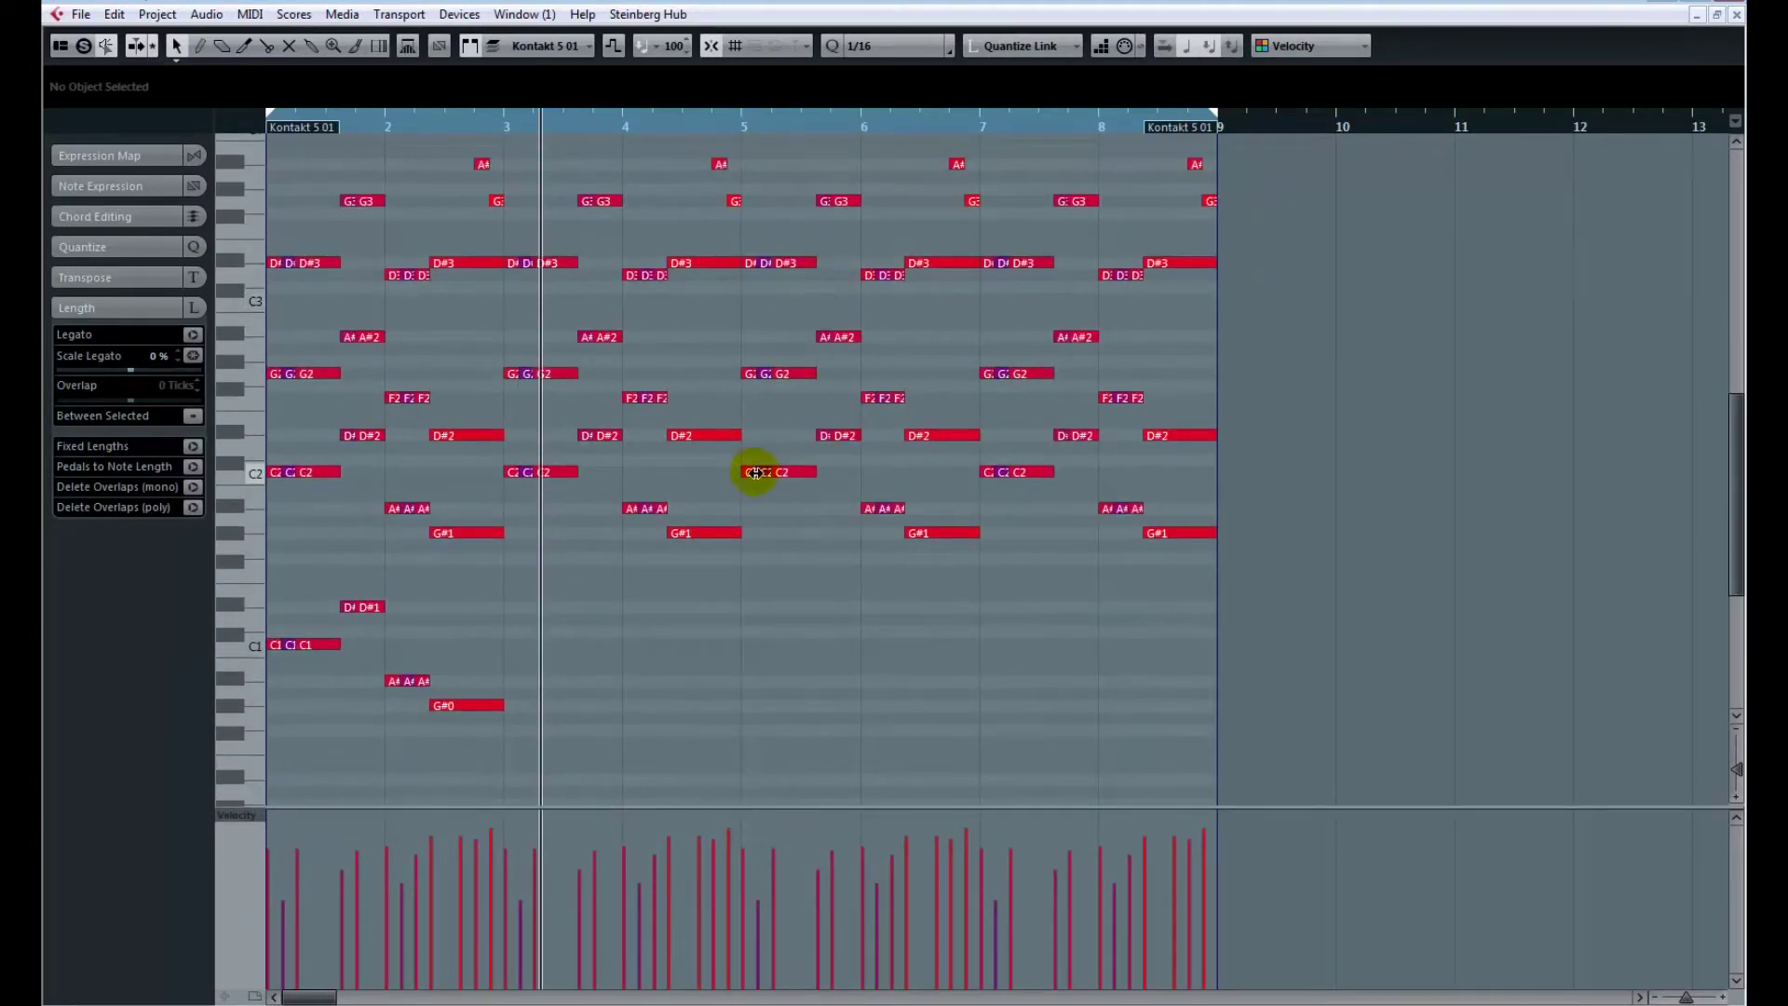
# Scroll up and down through the part's notes, then close the Key Editor.
pyautogui.scroll(5, 756, 472)
pyautogui.scroll(-5, 756, 472)
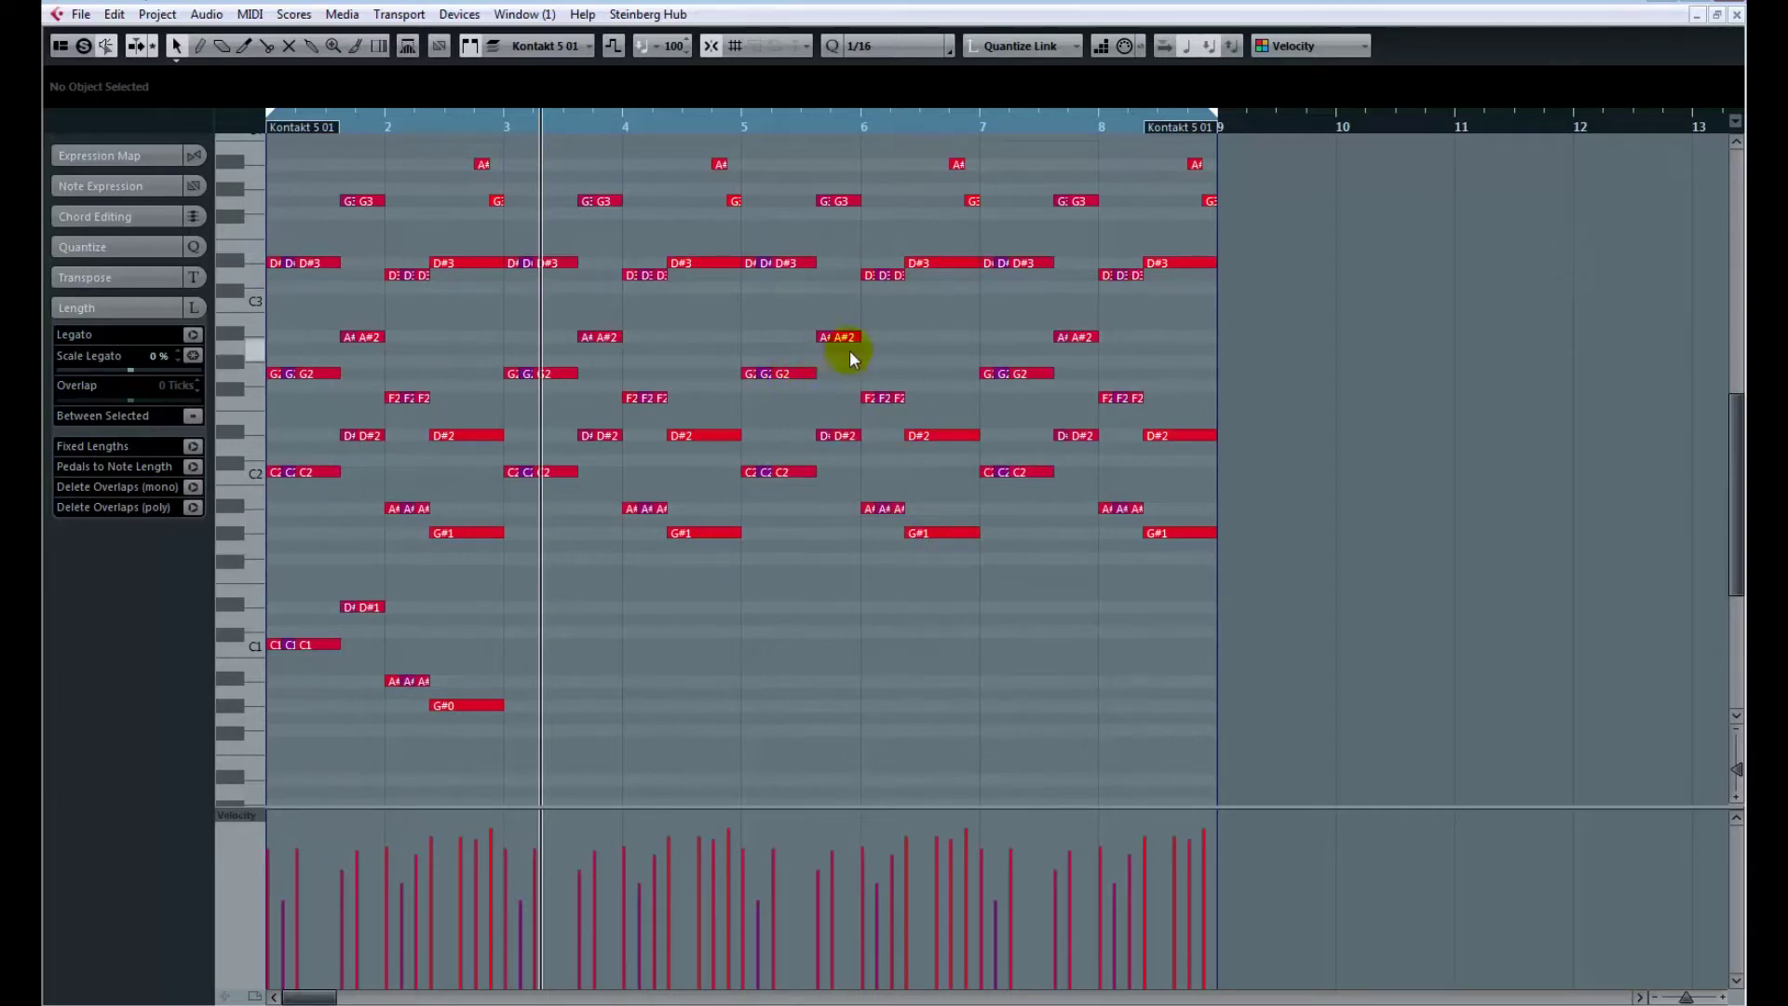
pyautogui.scroll(1, 1145, 383)
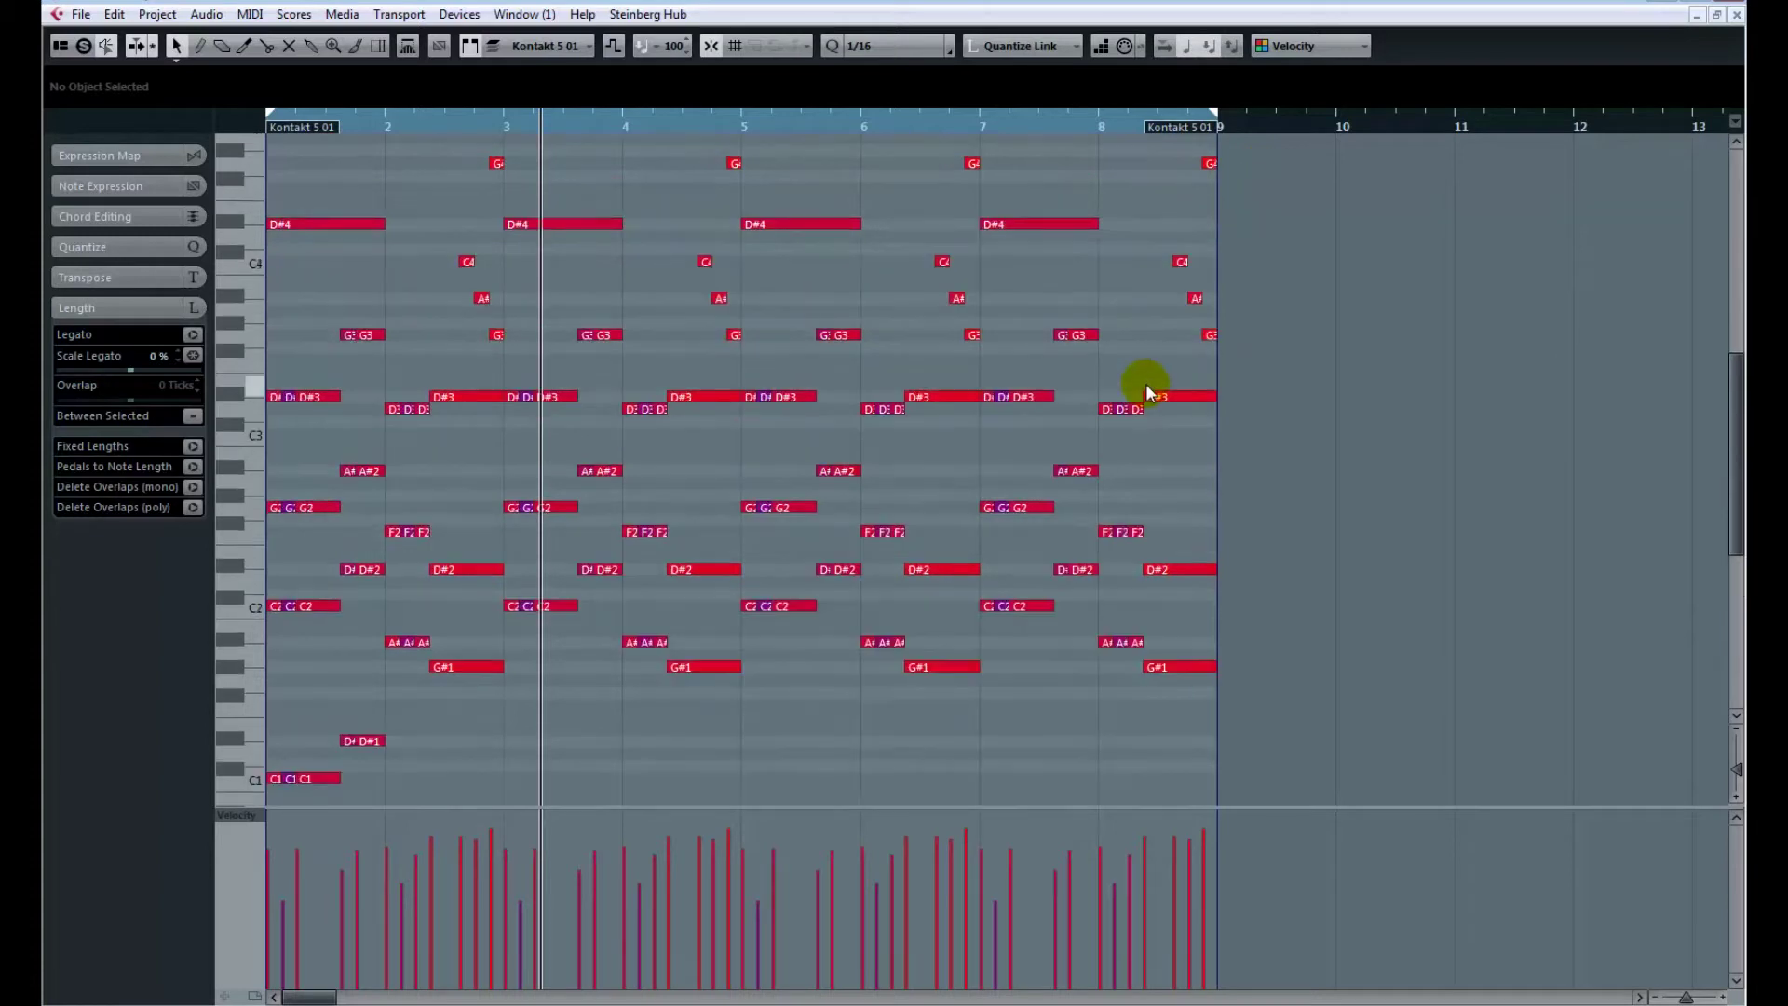
pyautogui.scroll(1, 1145, 384)
pyautogui.scroll(-1, 1144, 384)
pyautogui.click(1735, 15)
# Open the part in the Score Editor and switch its staff mode to Lead Sheet.
pyautogui.click(250, 14)
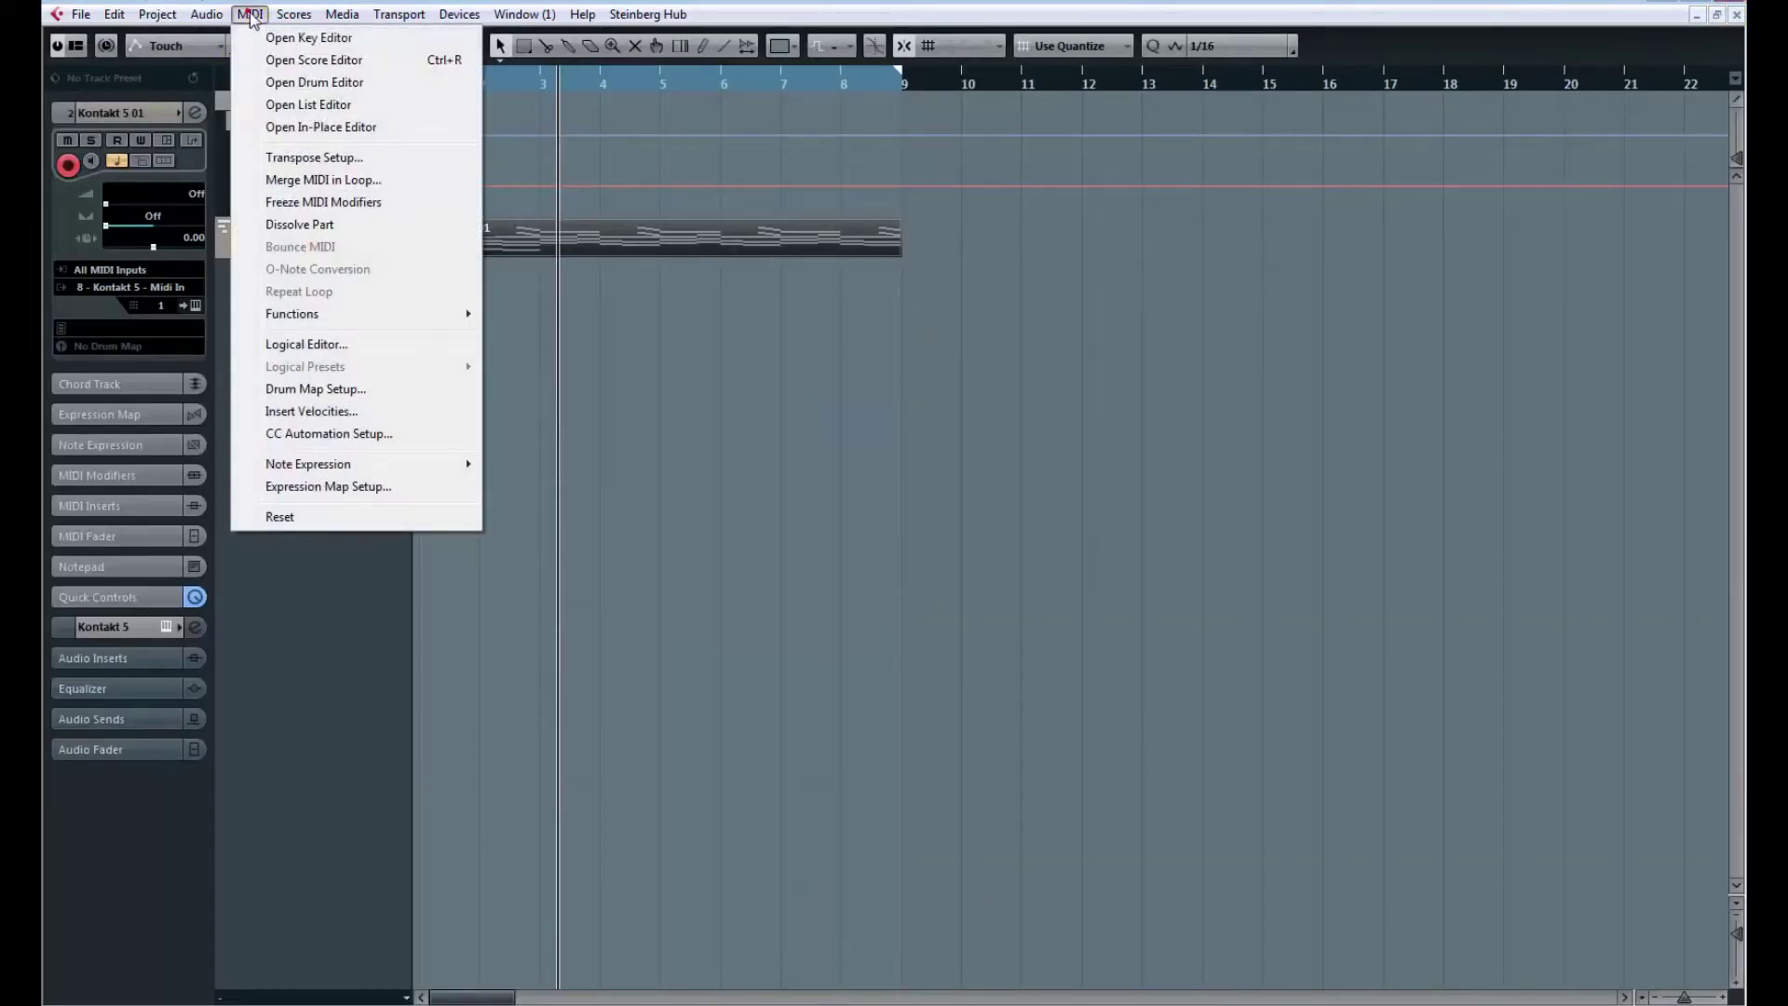
pyautogui.click(431, 63)
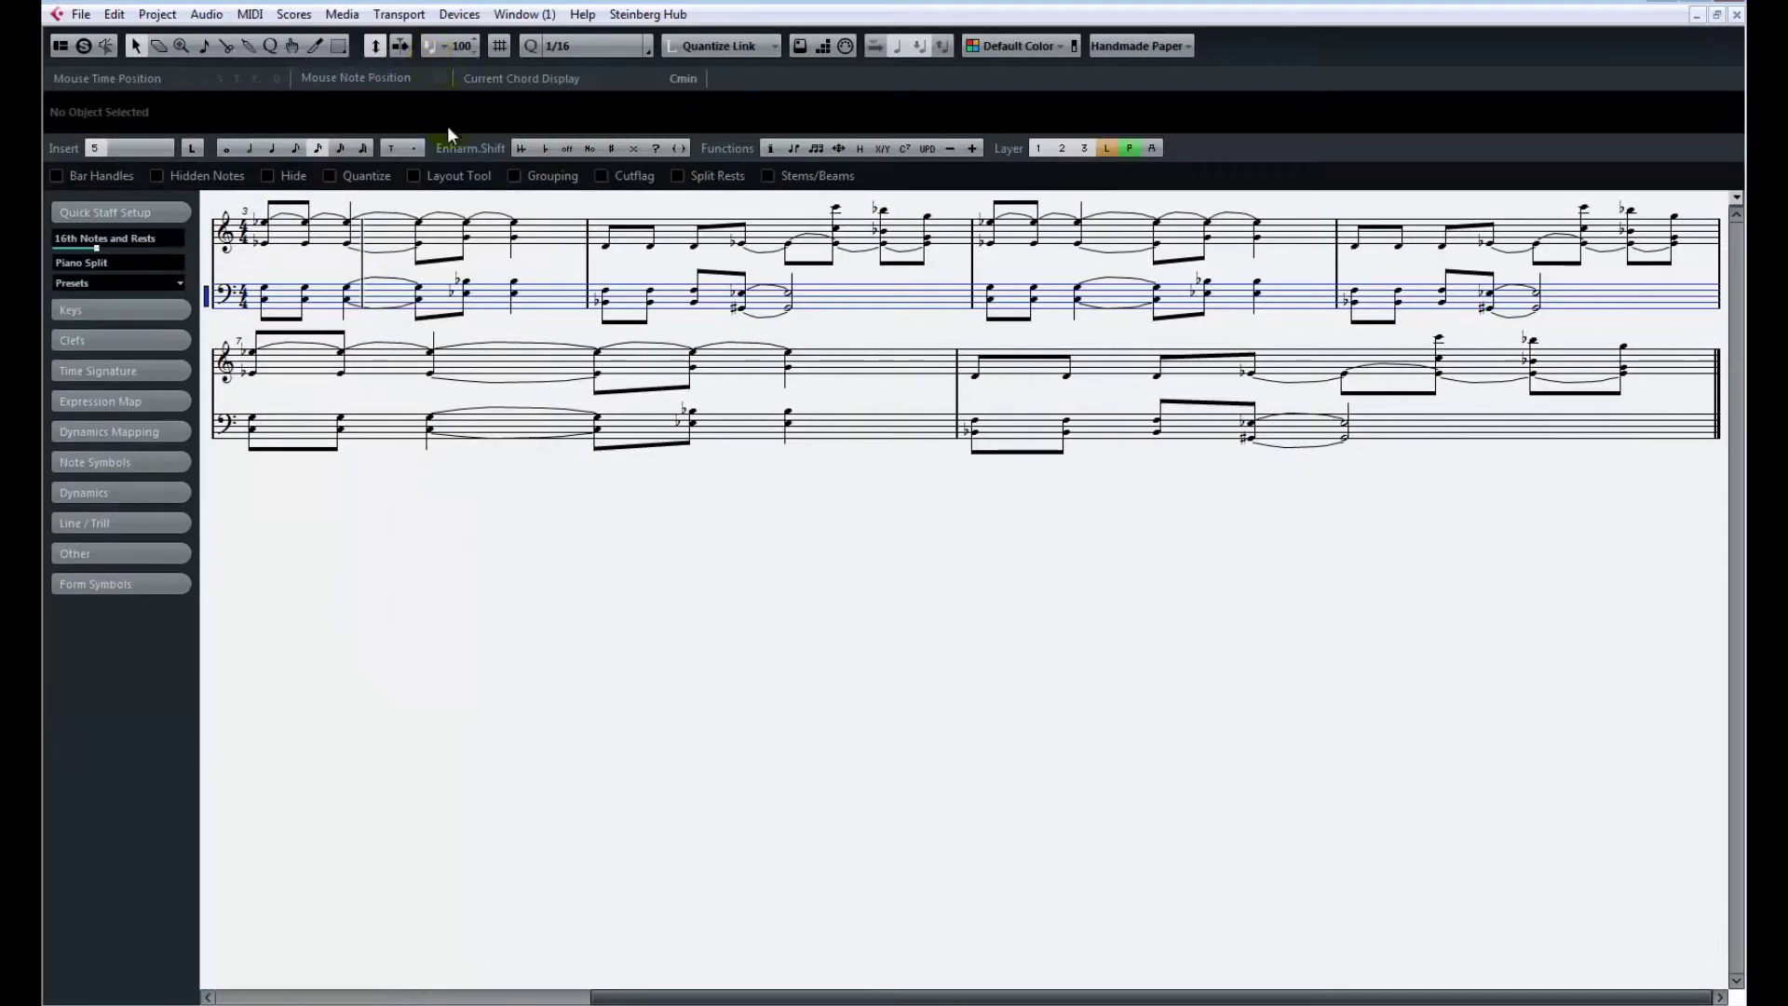
pyautogui.click(136, 279)
pyautogui.click(131, 283)
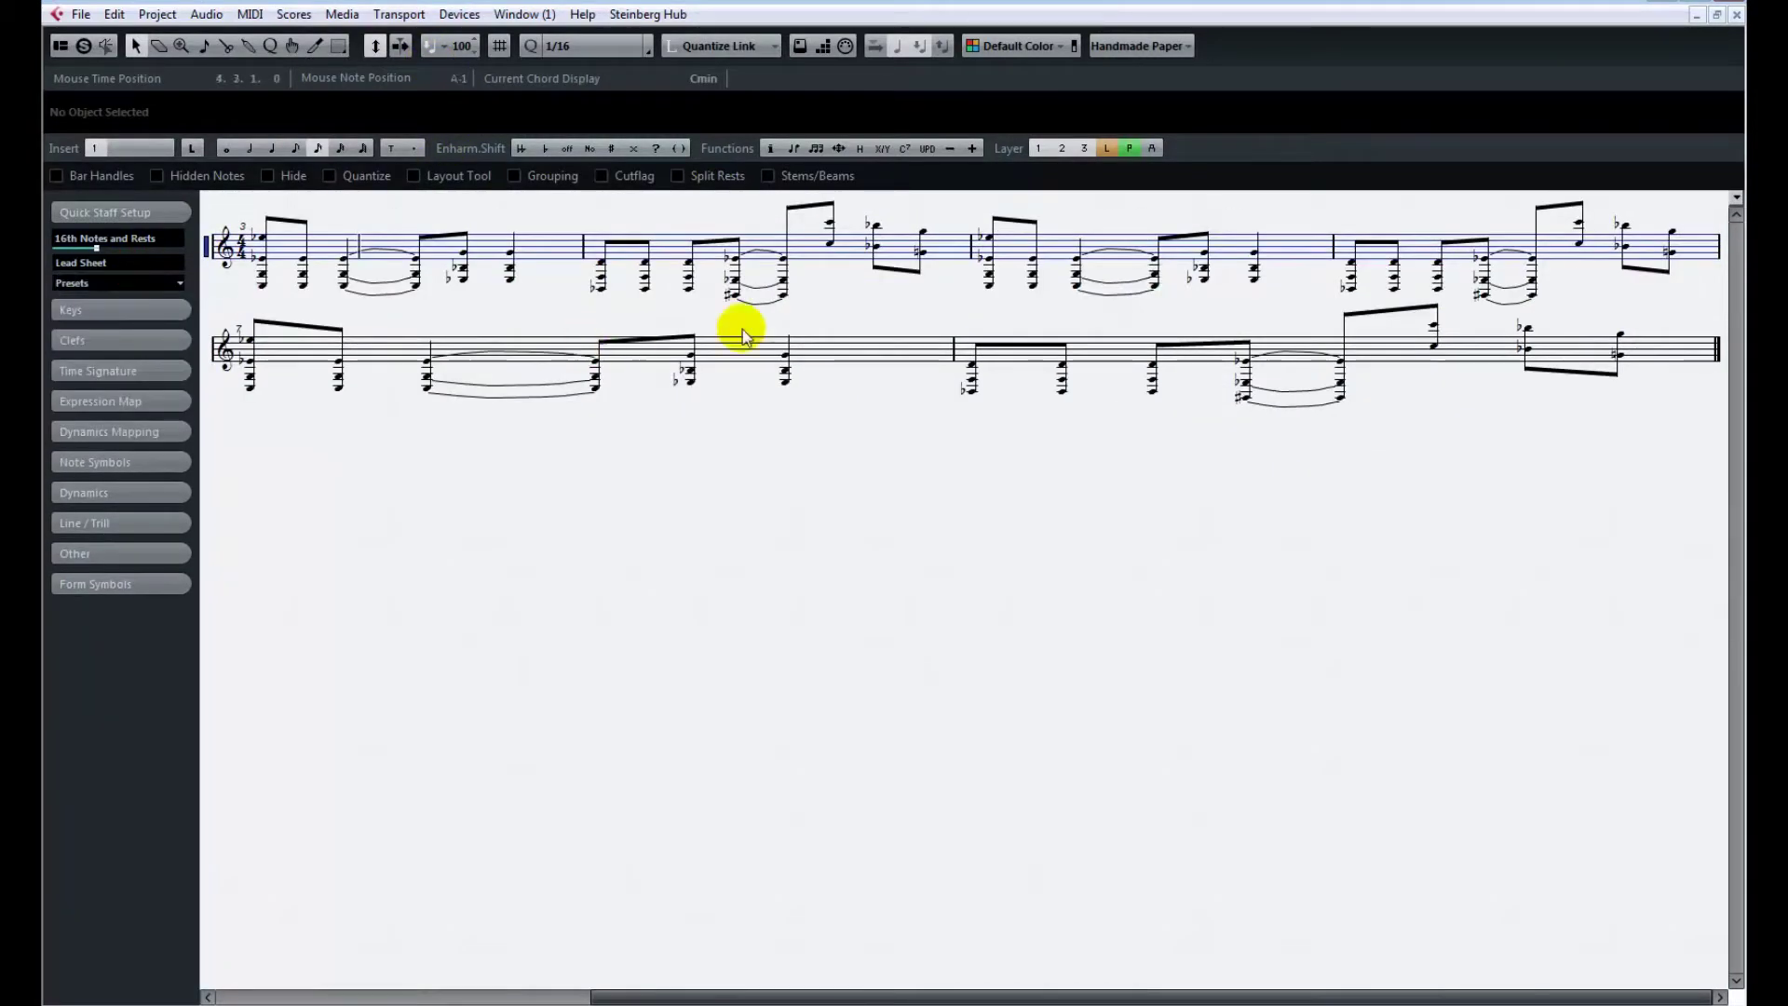
pyautogui.click(130, 282)
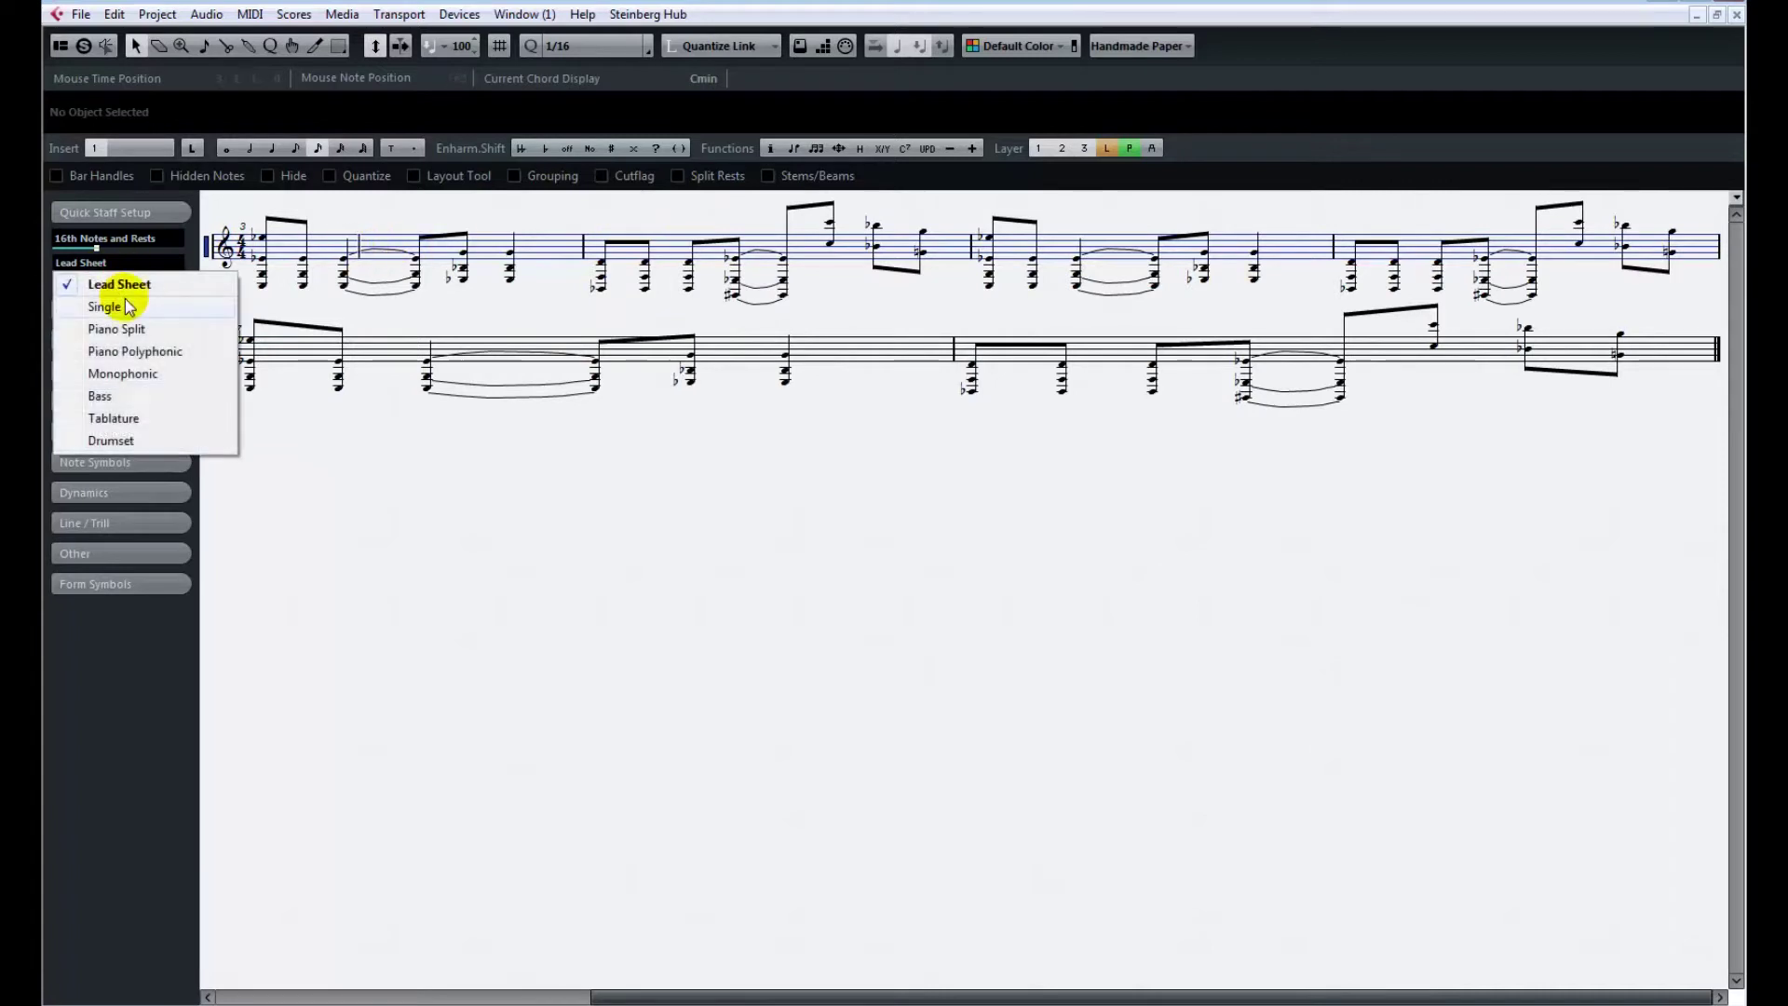
pyautogui.click(130, 375)
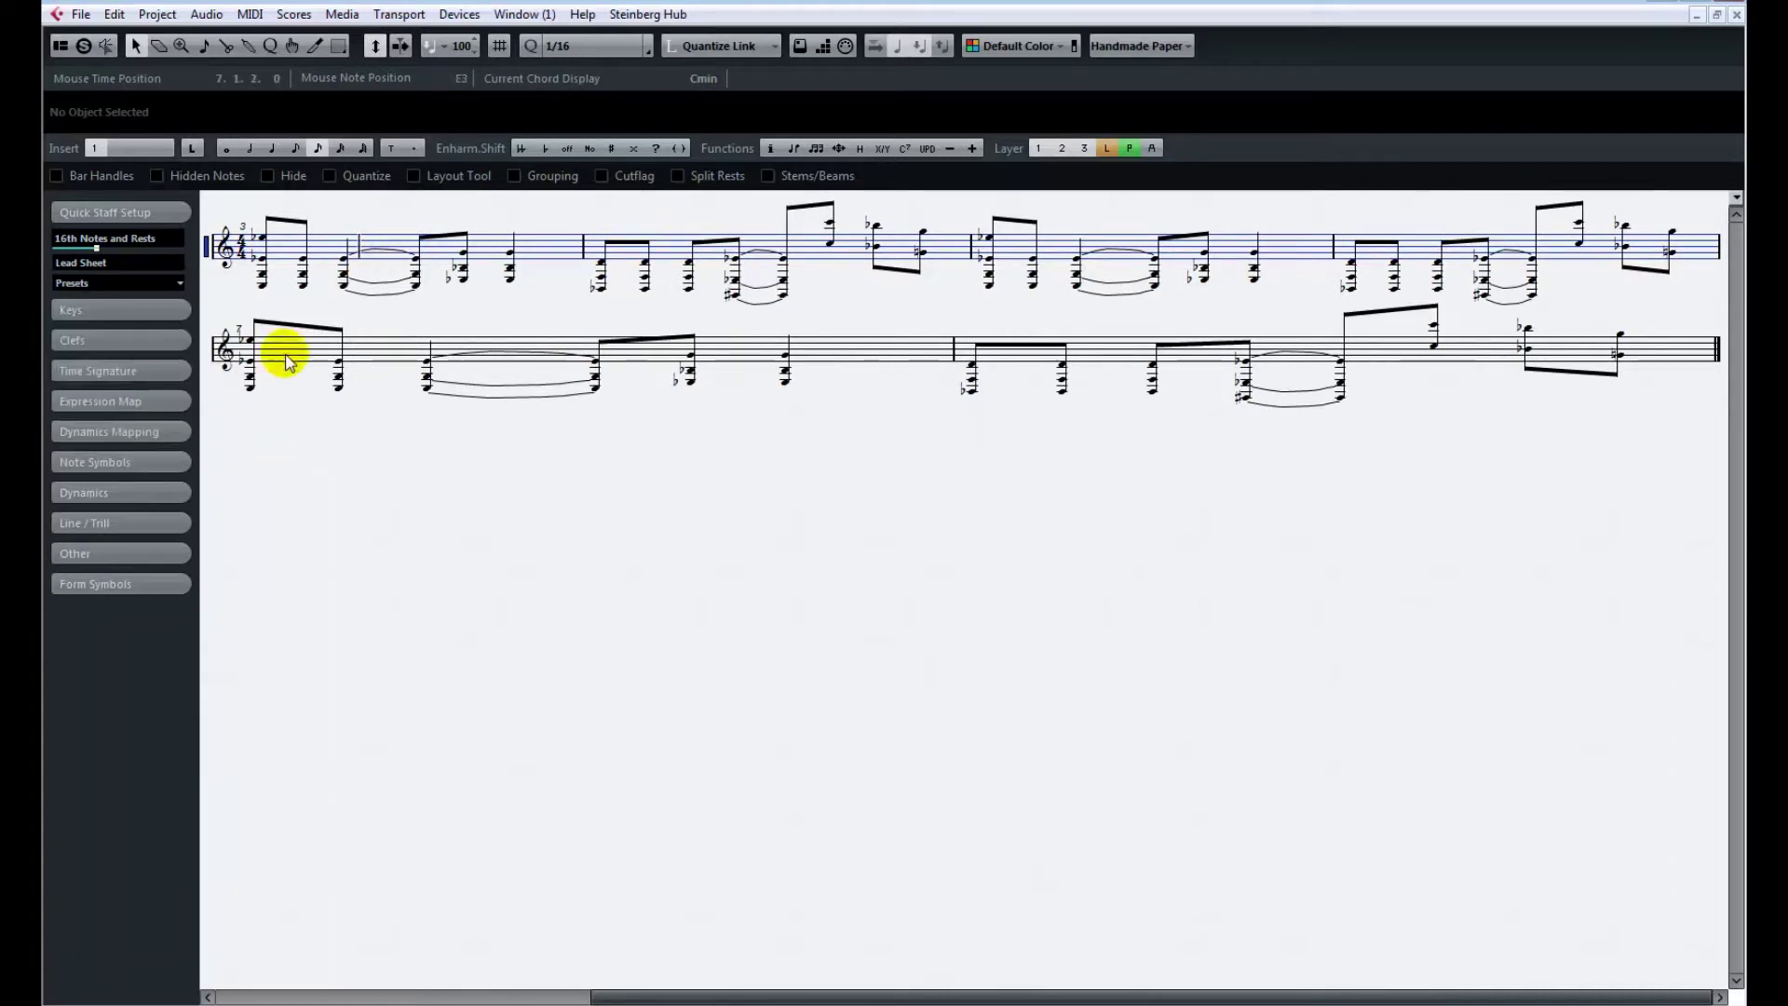
# Change the staff mode from Lead Sheet to Single, then reopen the staff mode list.
pyautogui.click(126, 260)
pyautogui.click(120, 371)
pyautogui.click(93, 259)
pyautogui.click(121, 305)
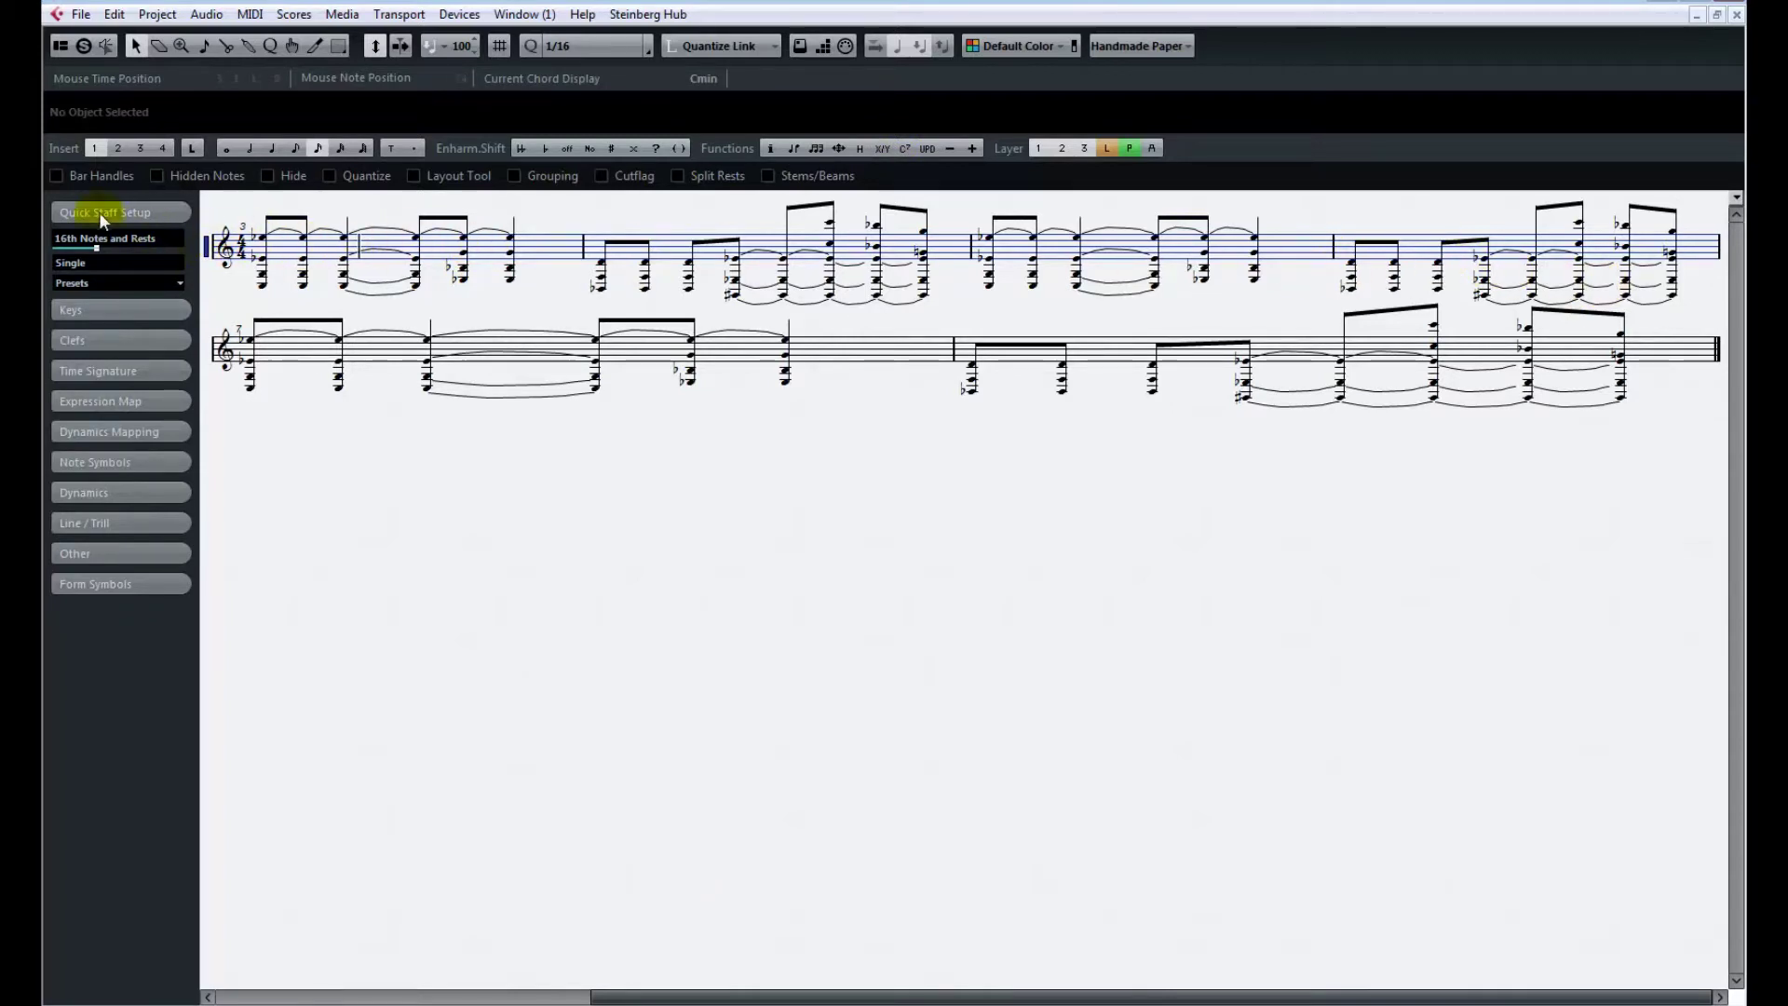
pyautogui.click(118, 263)
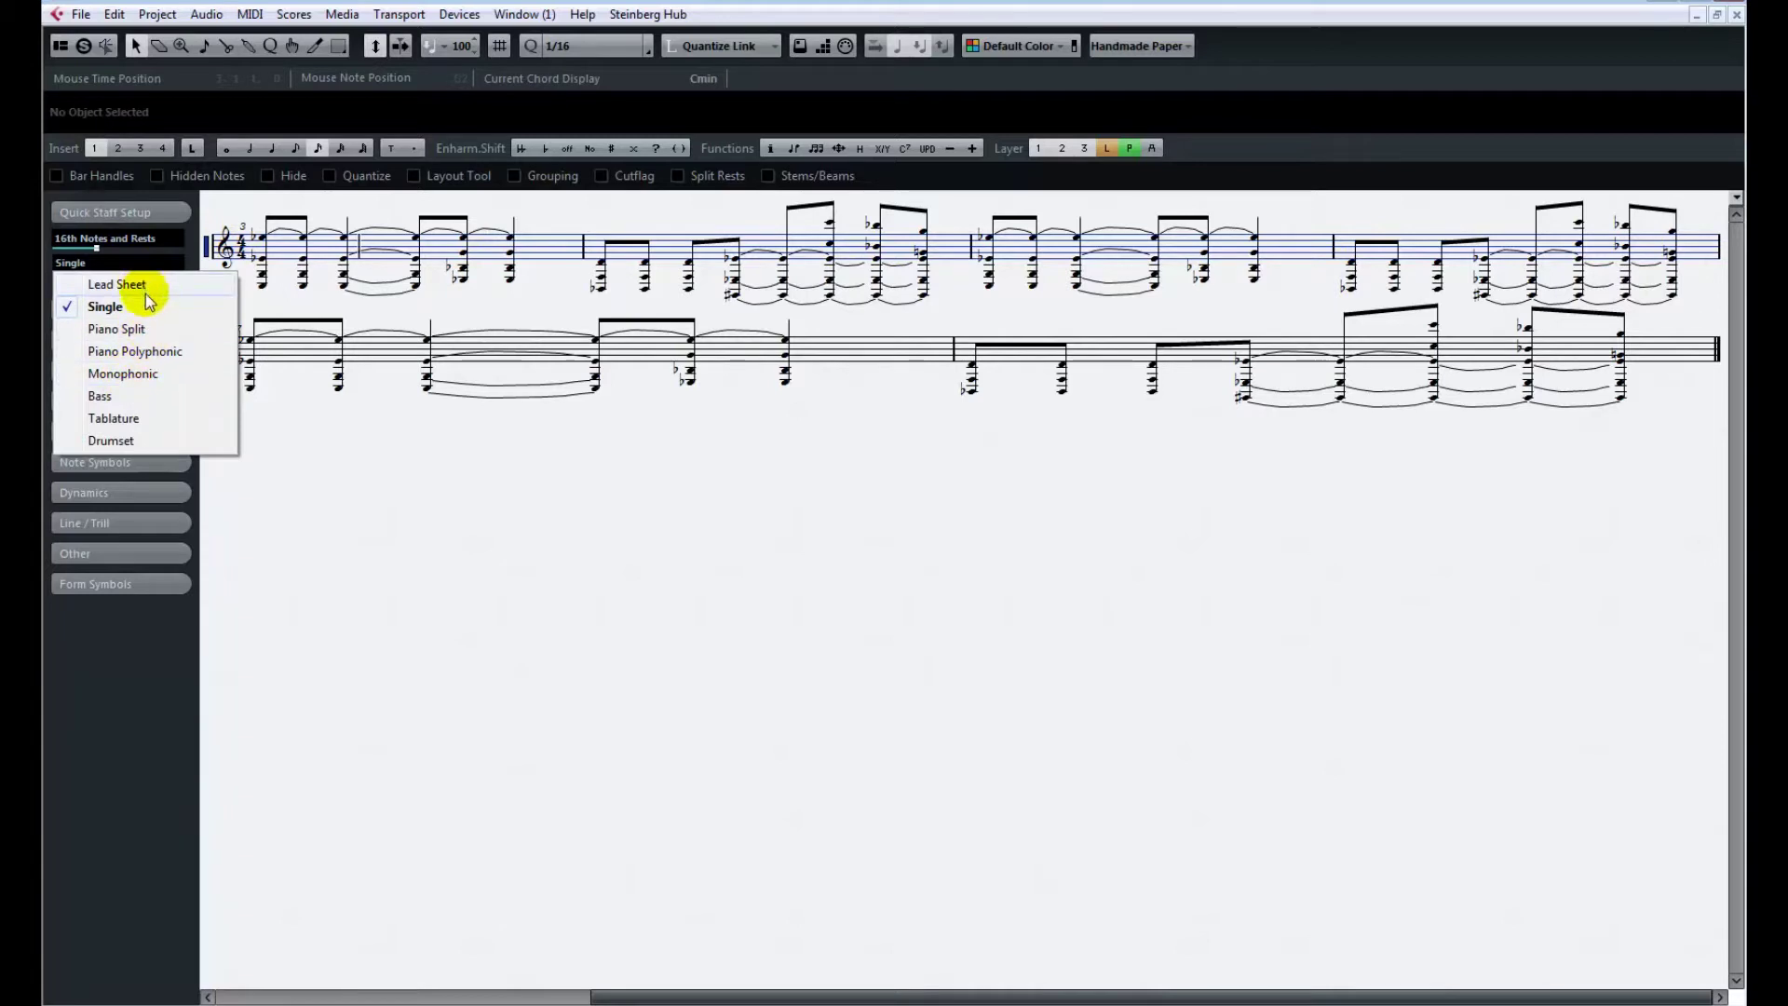
pyautogui.click(131, 329)
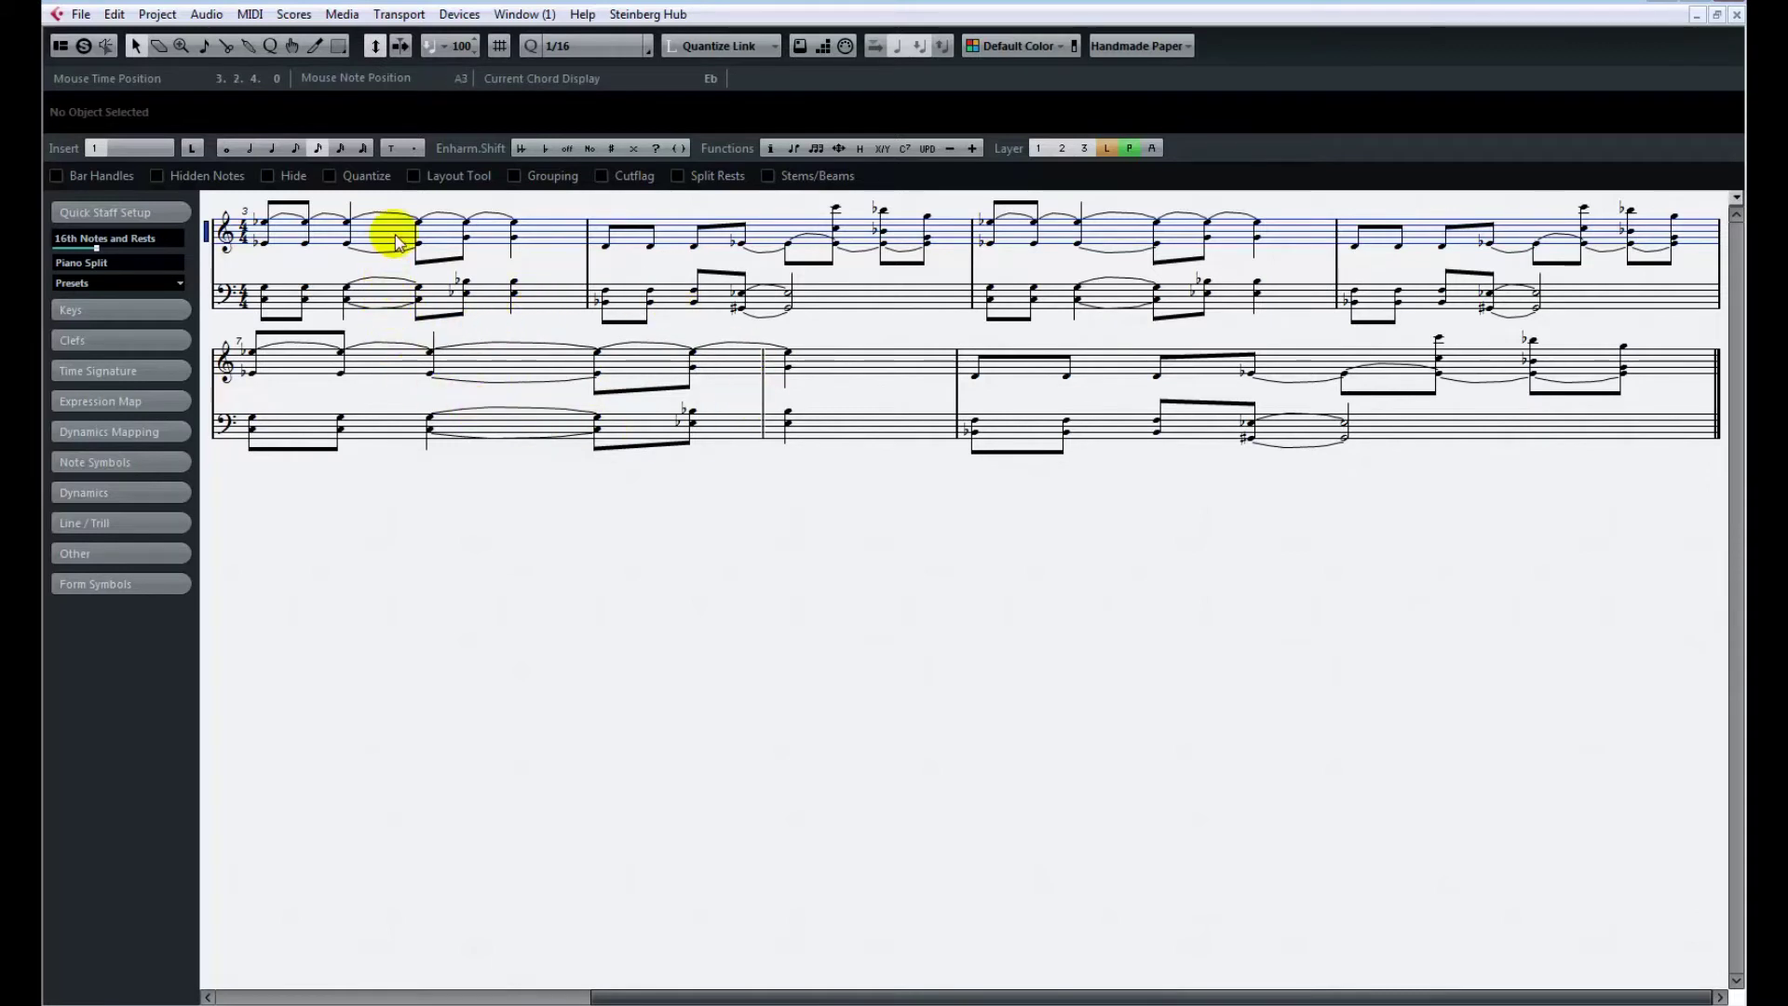
# Close the Score Editor, open the part in the Drum Editor and scroll its rows.
pyautogui.click(1738, 15)
pyautogui.click(251, 14)
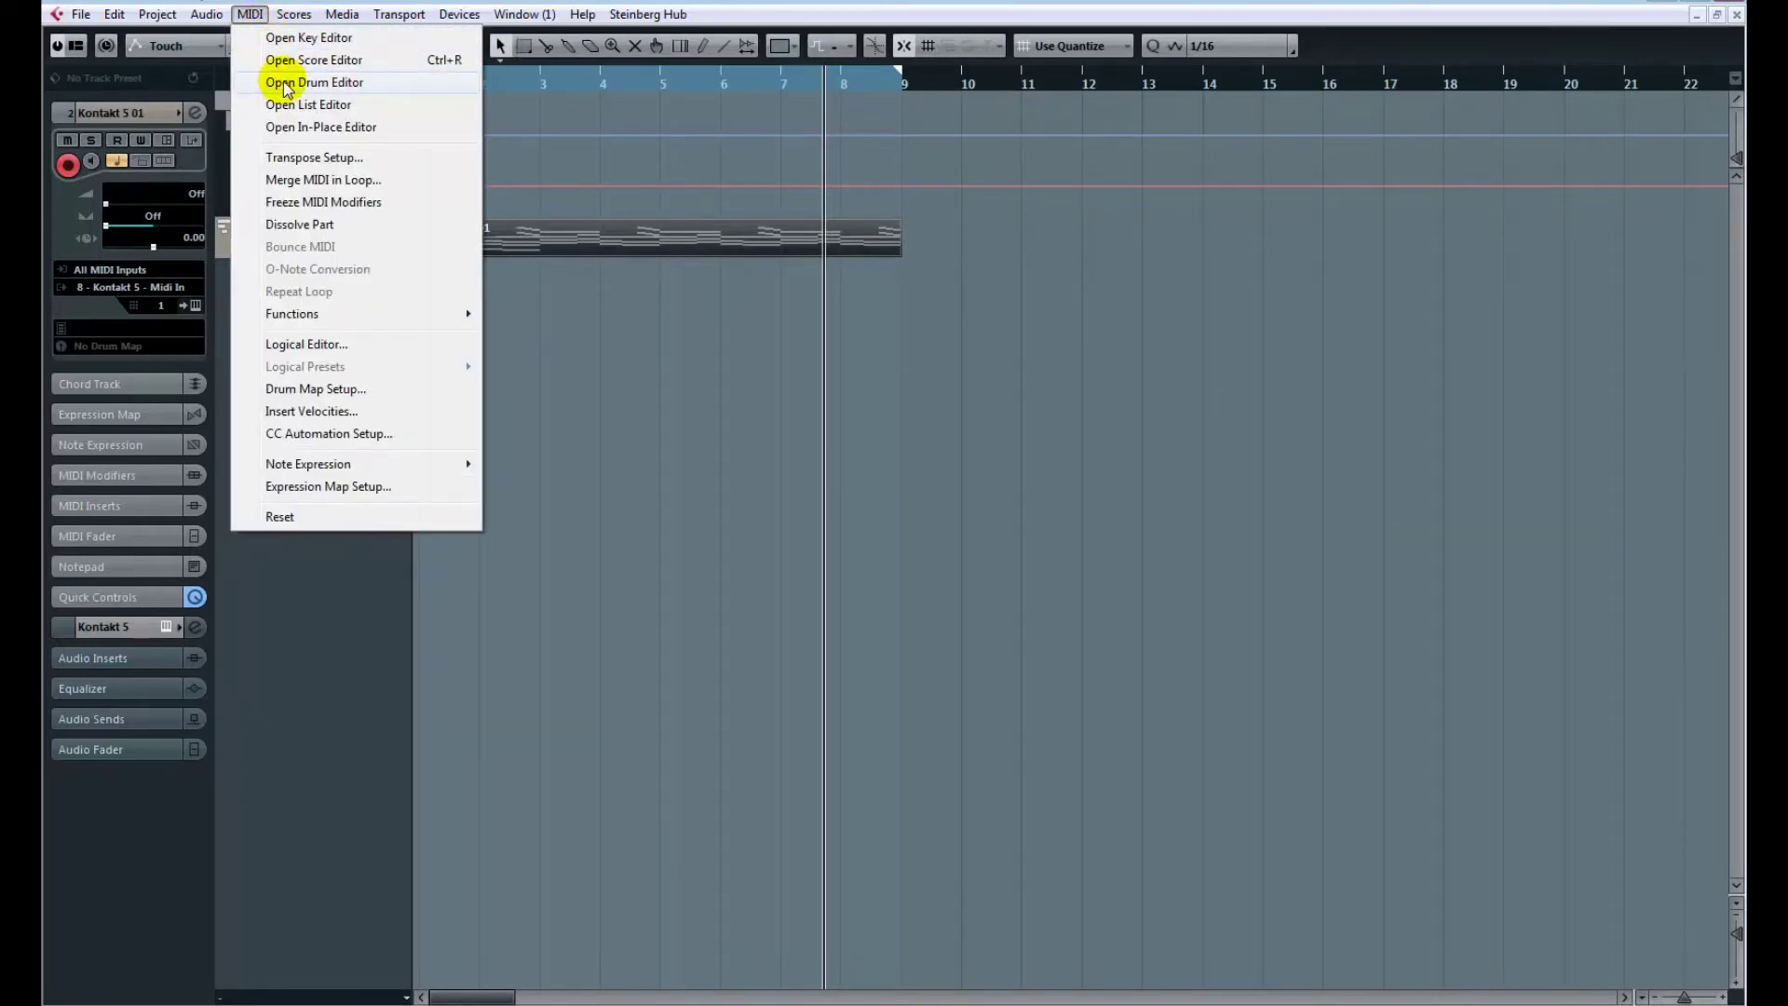
pyautogui.click(284, 84)
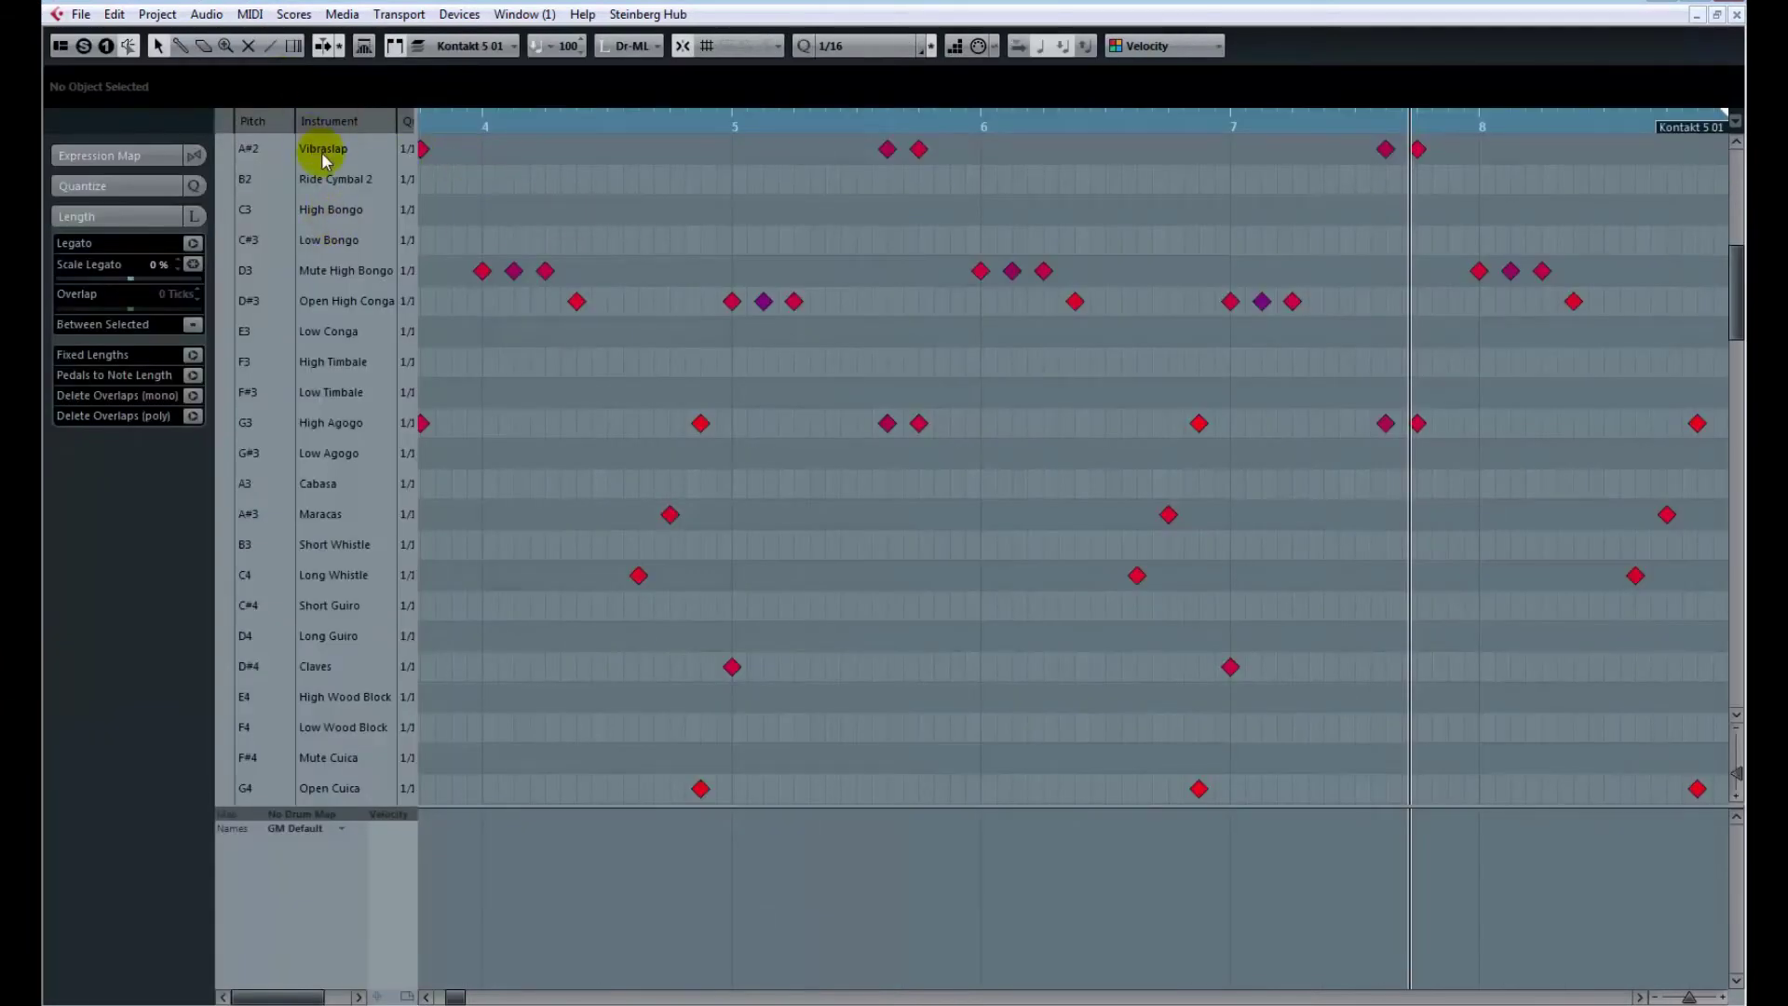
pyautogui.scroll(-10, 333, 506)
pyautogui.scroll(10, 326, 560)
pyautogui.scroll(10, 326, 560)
pyautogui.scroll(-10, 673, 395)
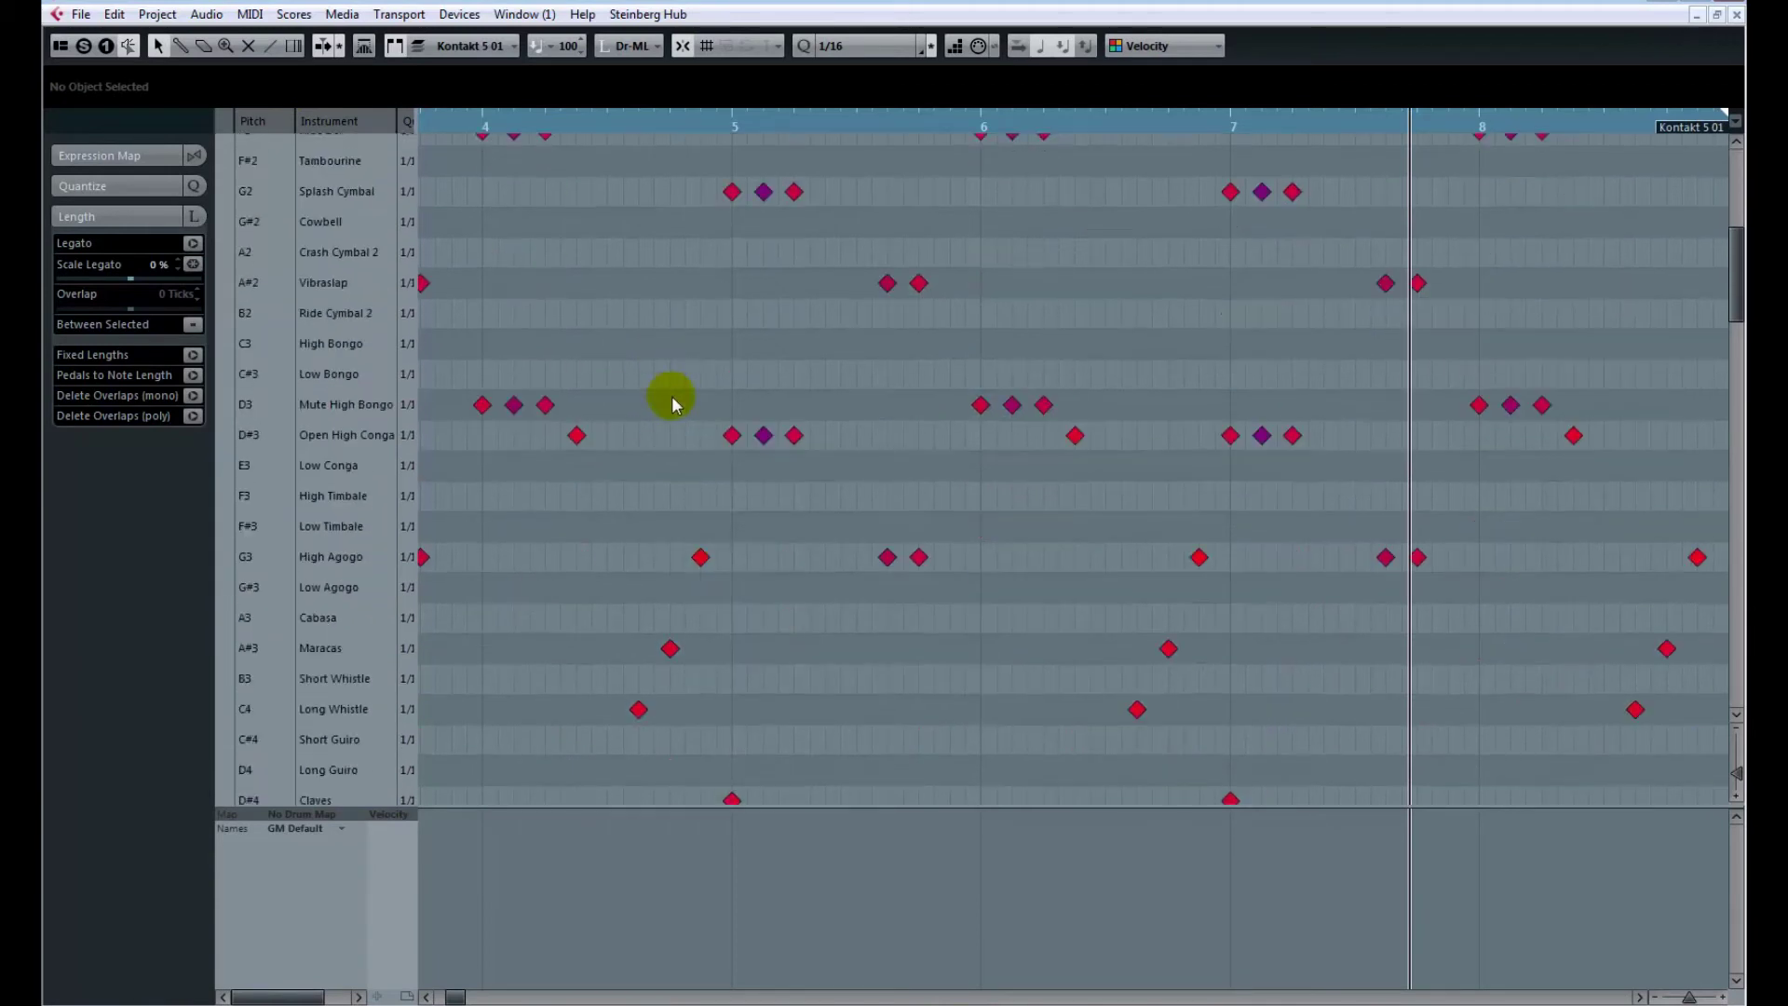
pyautogui.scroll(-2, 316, 717)
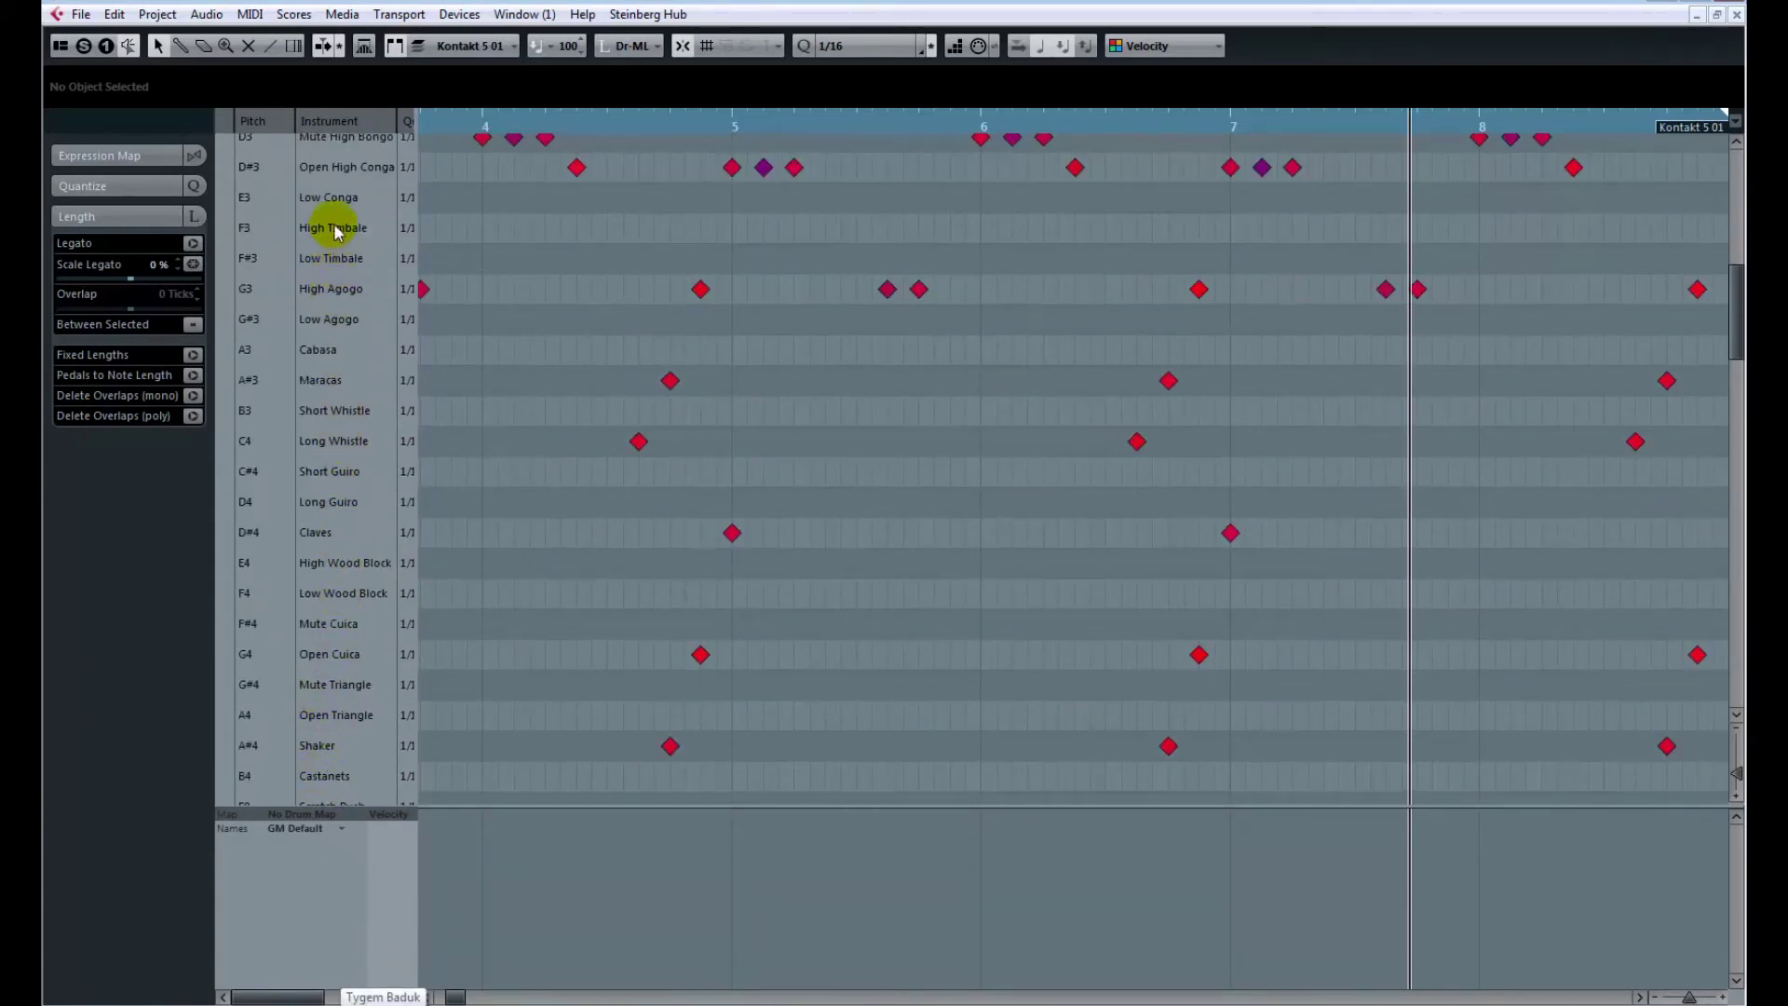
# Keep the GM Default drum name set and zoom in on the first bar of hits.
pyautogui.click(313, 847)
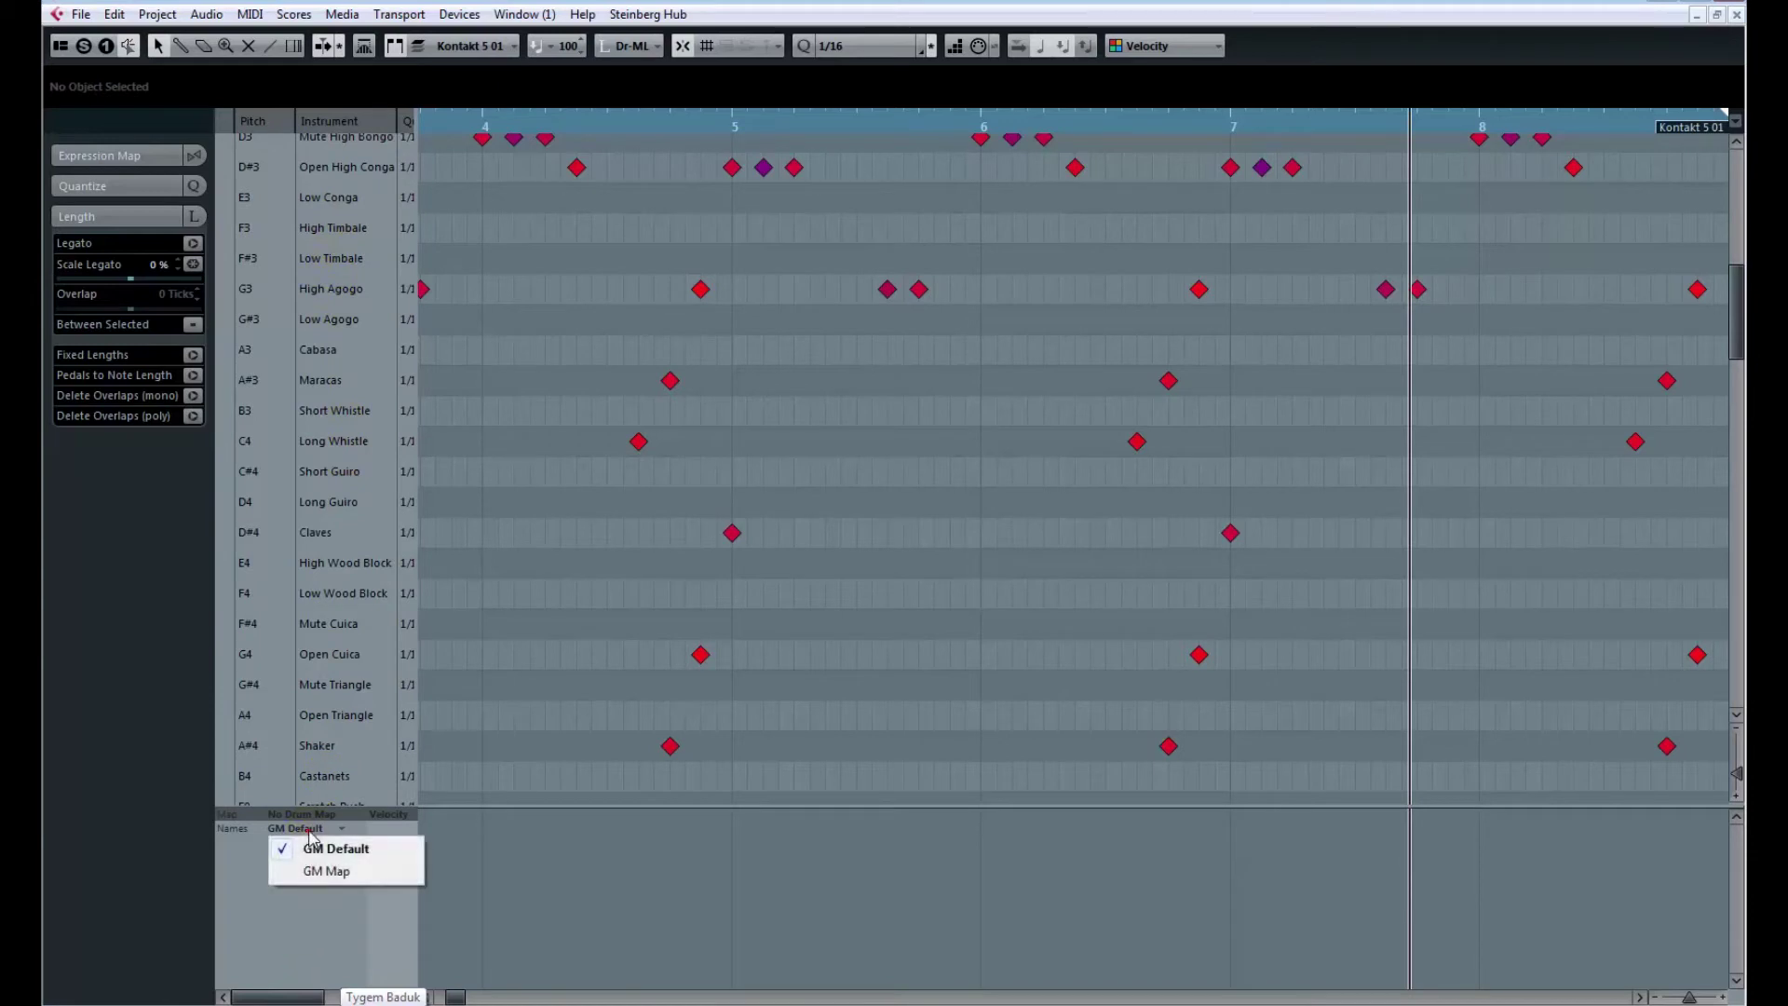
pyautogui.click(335, 855)
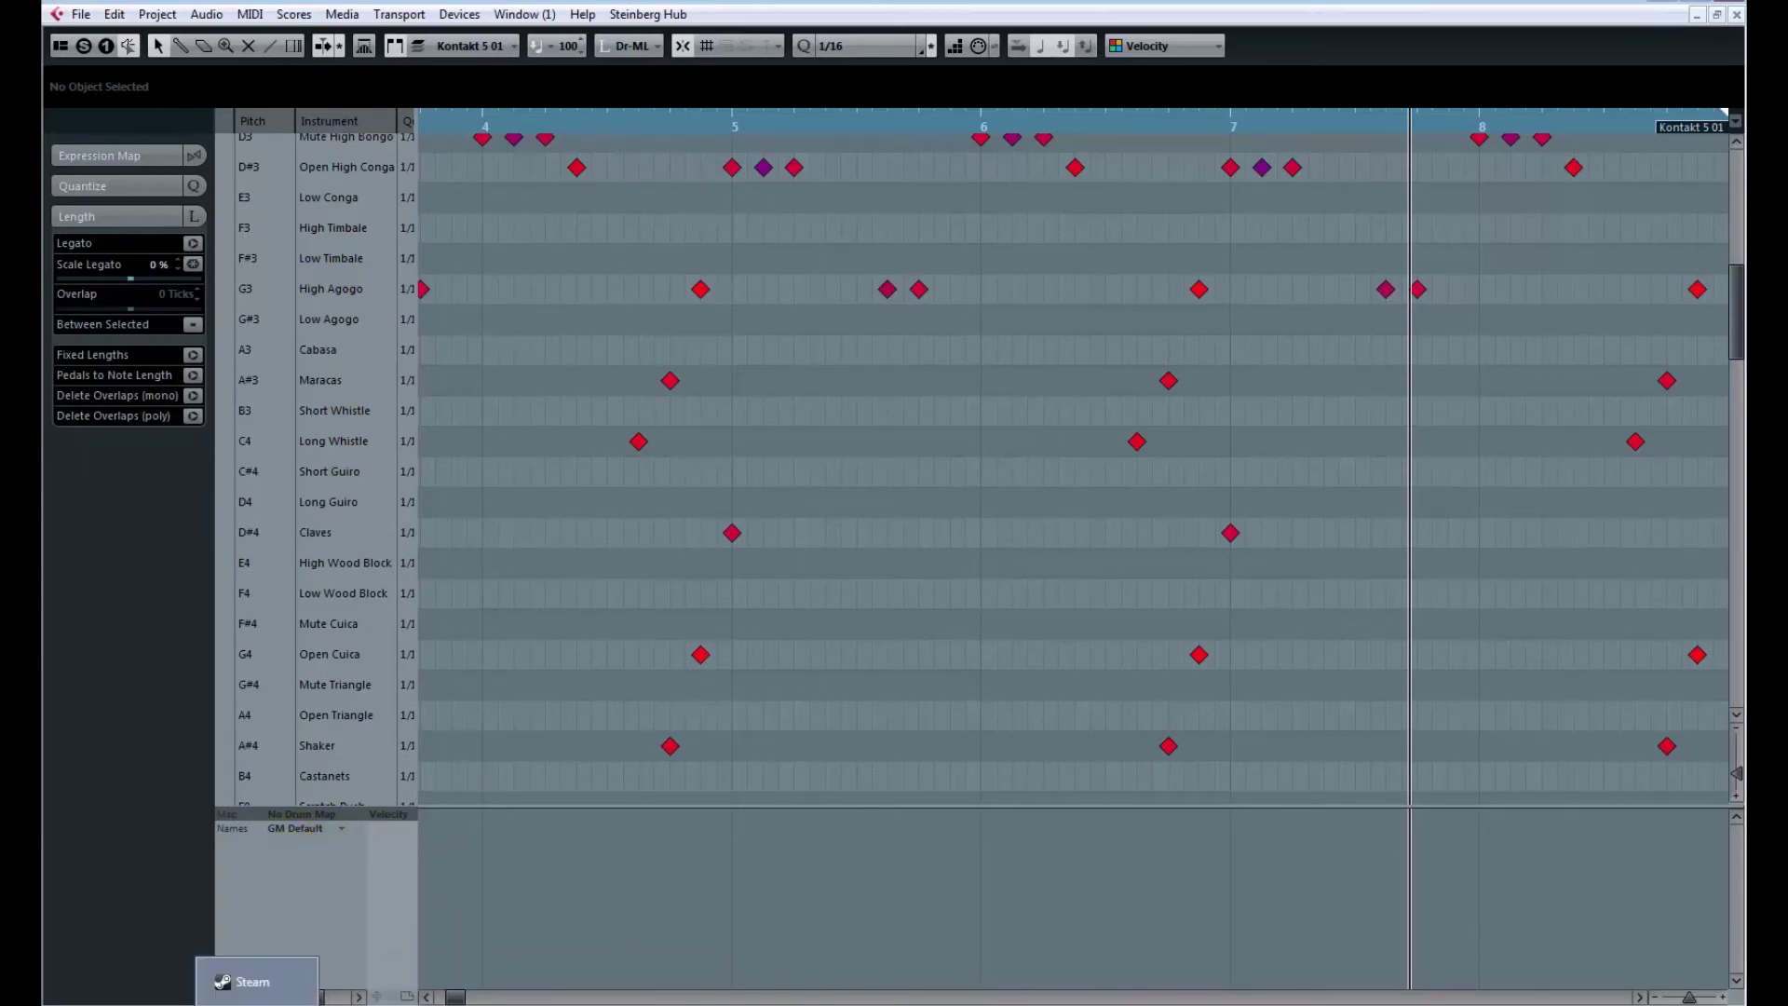
pyautogui.moveTo(1689, 996); pyautogui.dragTo(1683, 996)
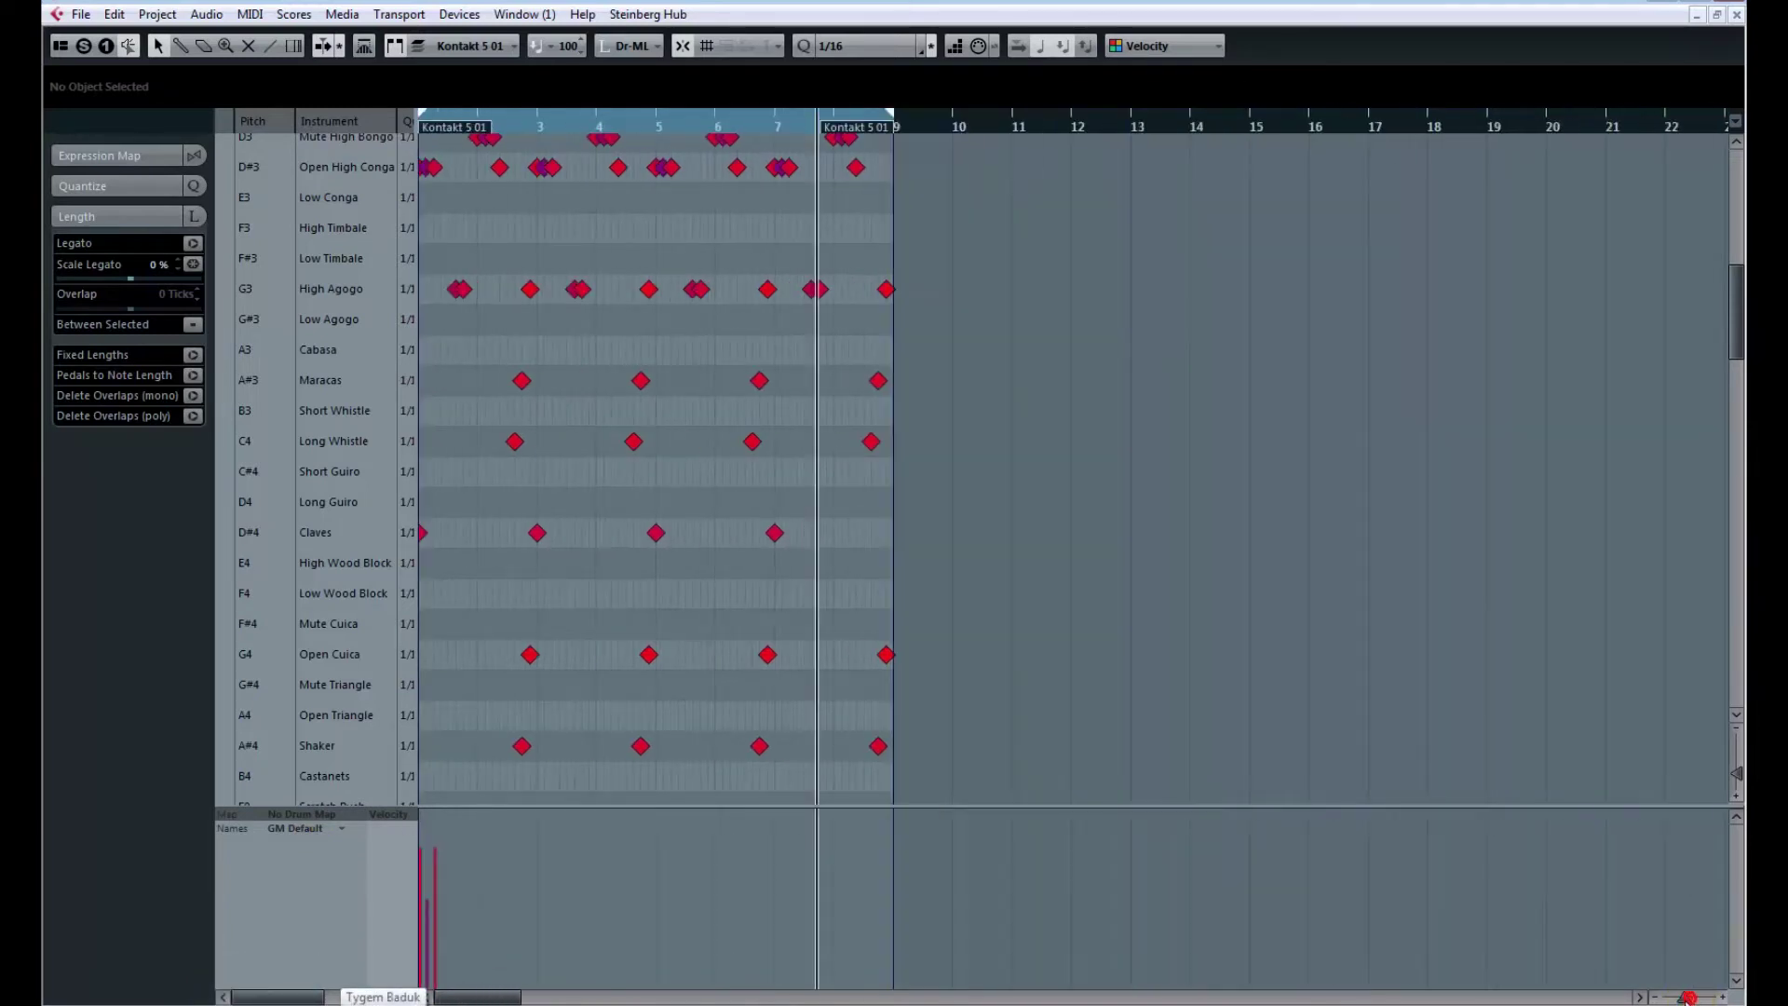
pyautogui.scroll(5, 466, 414)
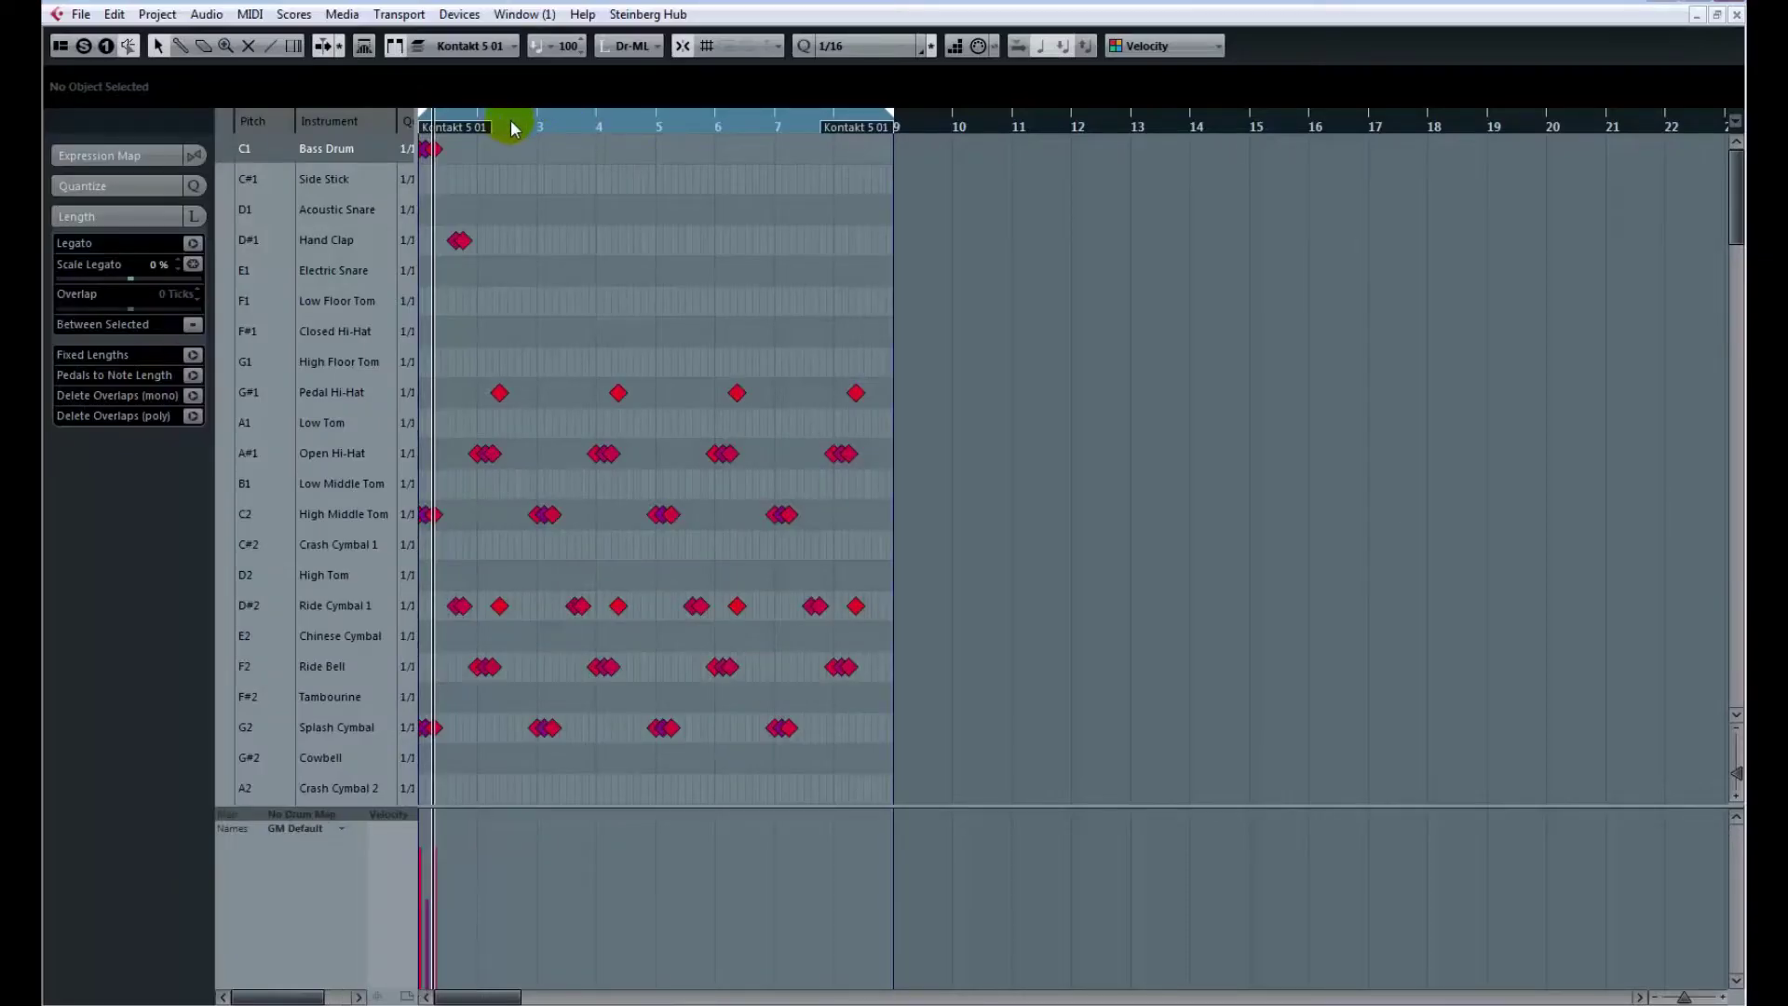
pyautogui.moveTo(510, 119); pyautogui.dragTo(393, 220)
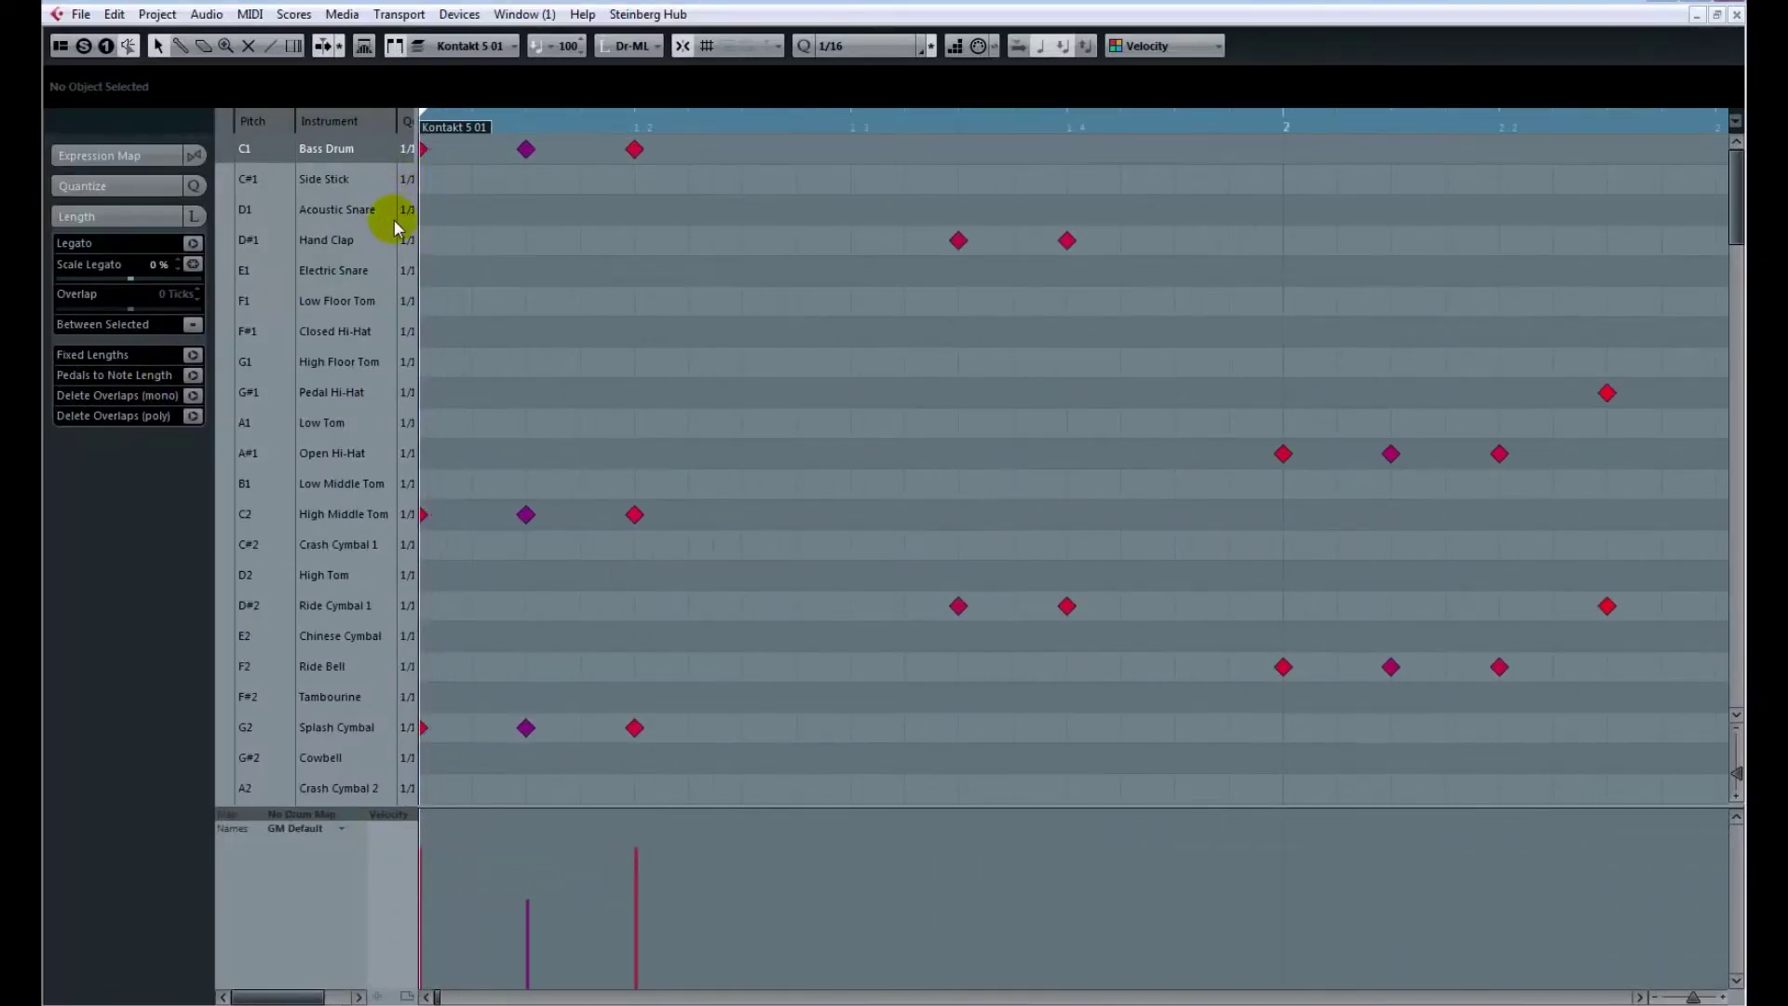
pyautogui.click(636, 149)
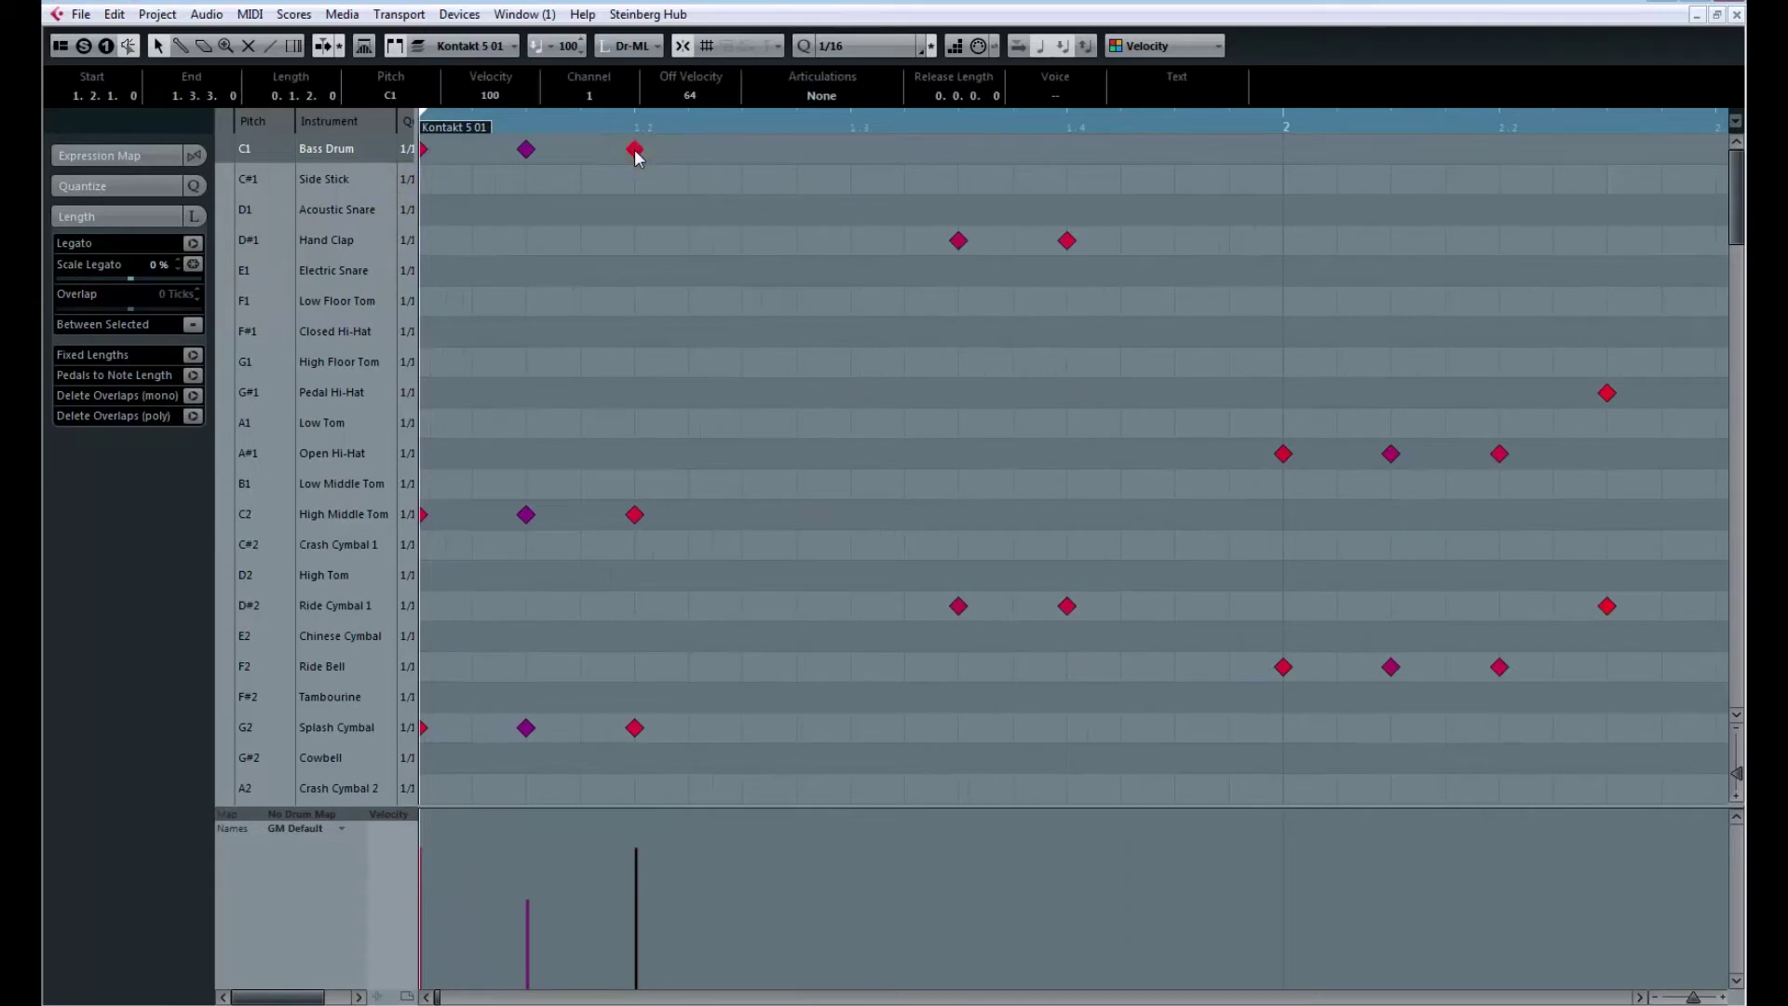
pyautogui.click(958, 241)
pyautogui.click(1066, 241)
pyautogui.click(967, 606)
pyautogui.click(1066, 606)
pyautogui.click(633, 514)
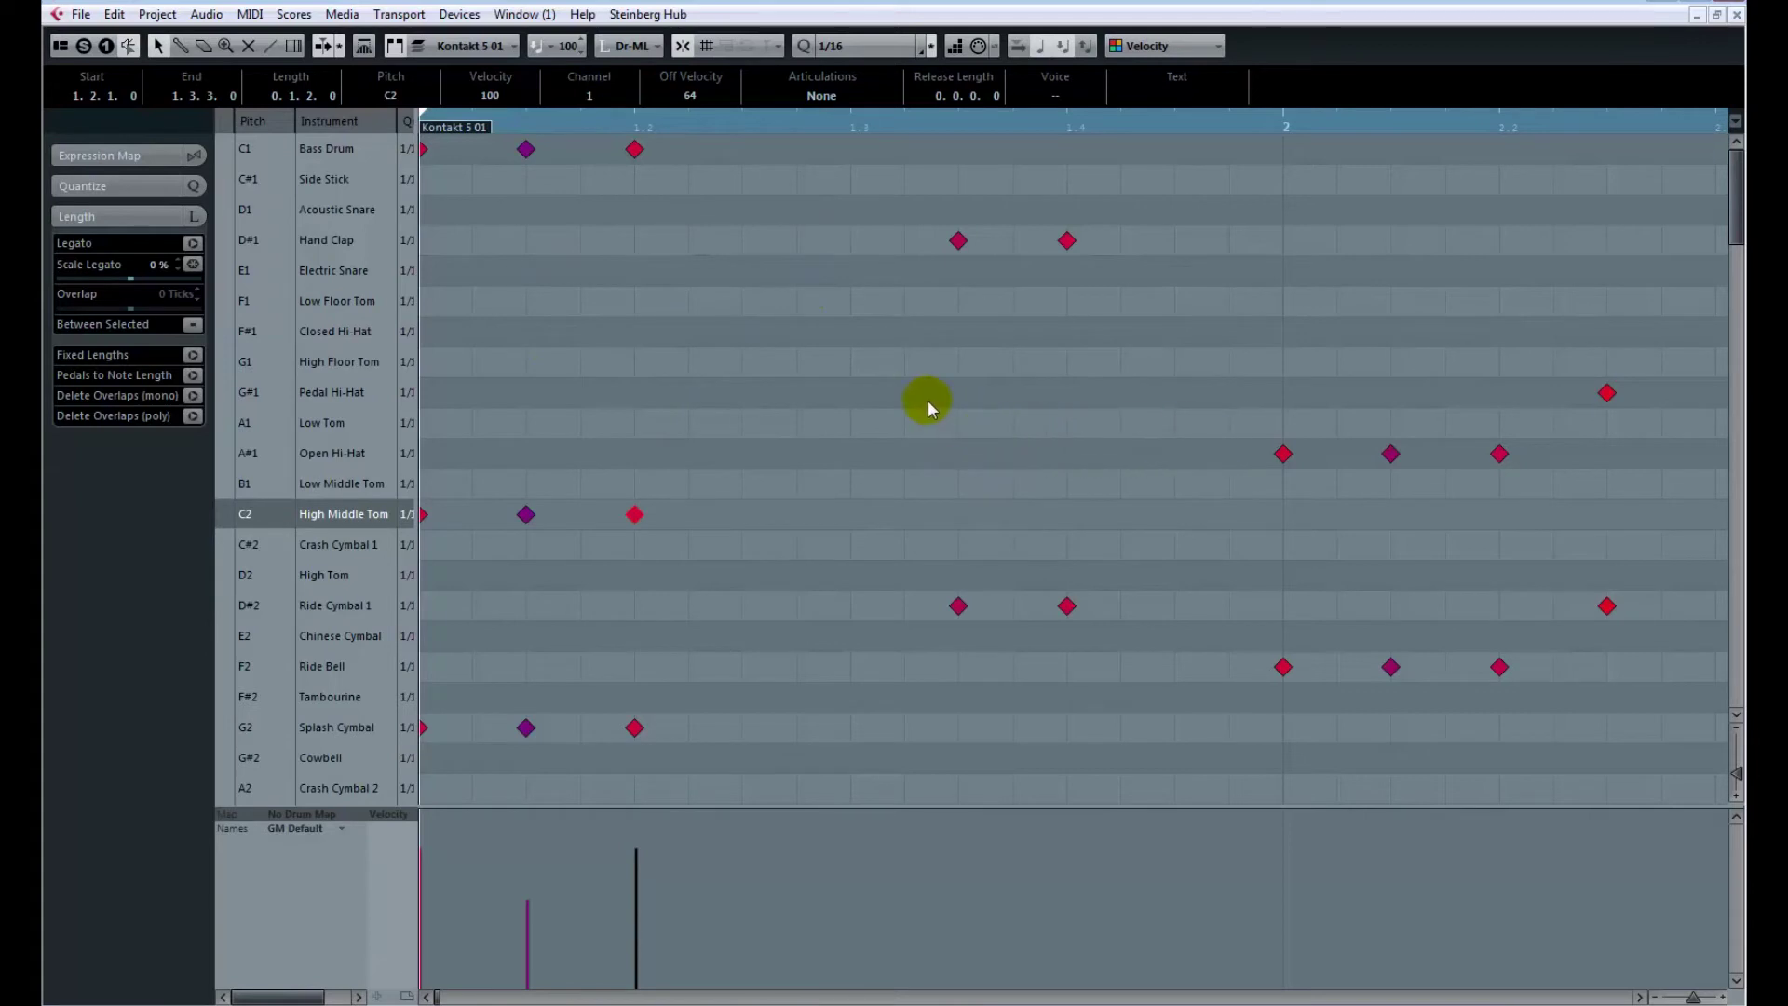
pyautogui.click(634, 150)
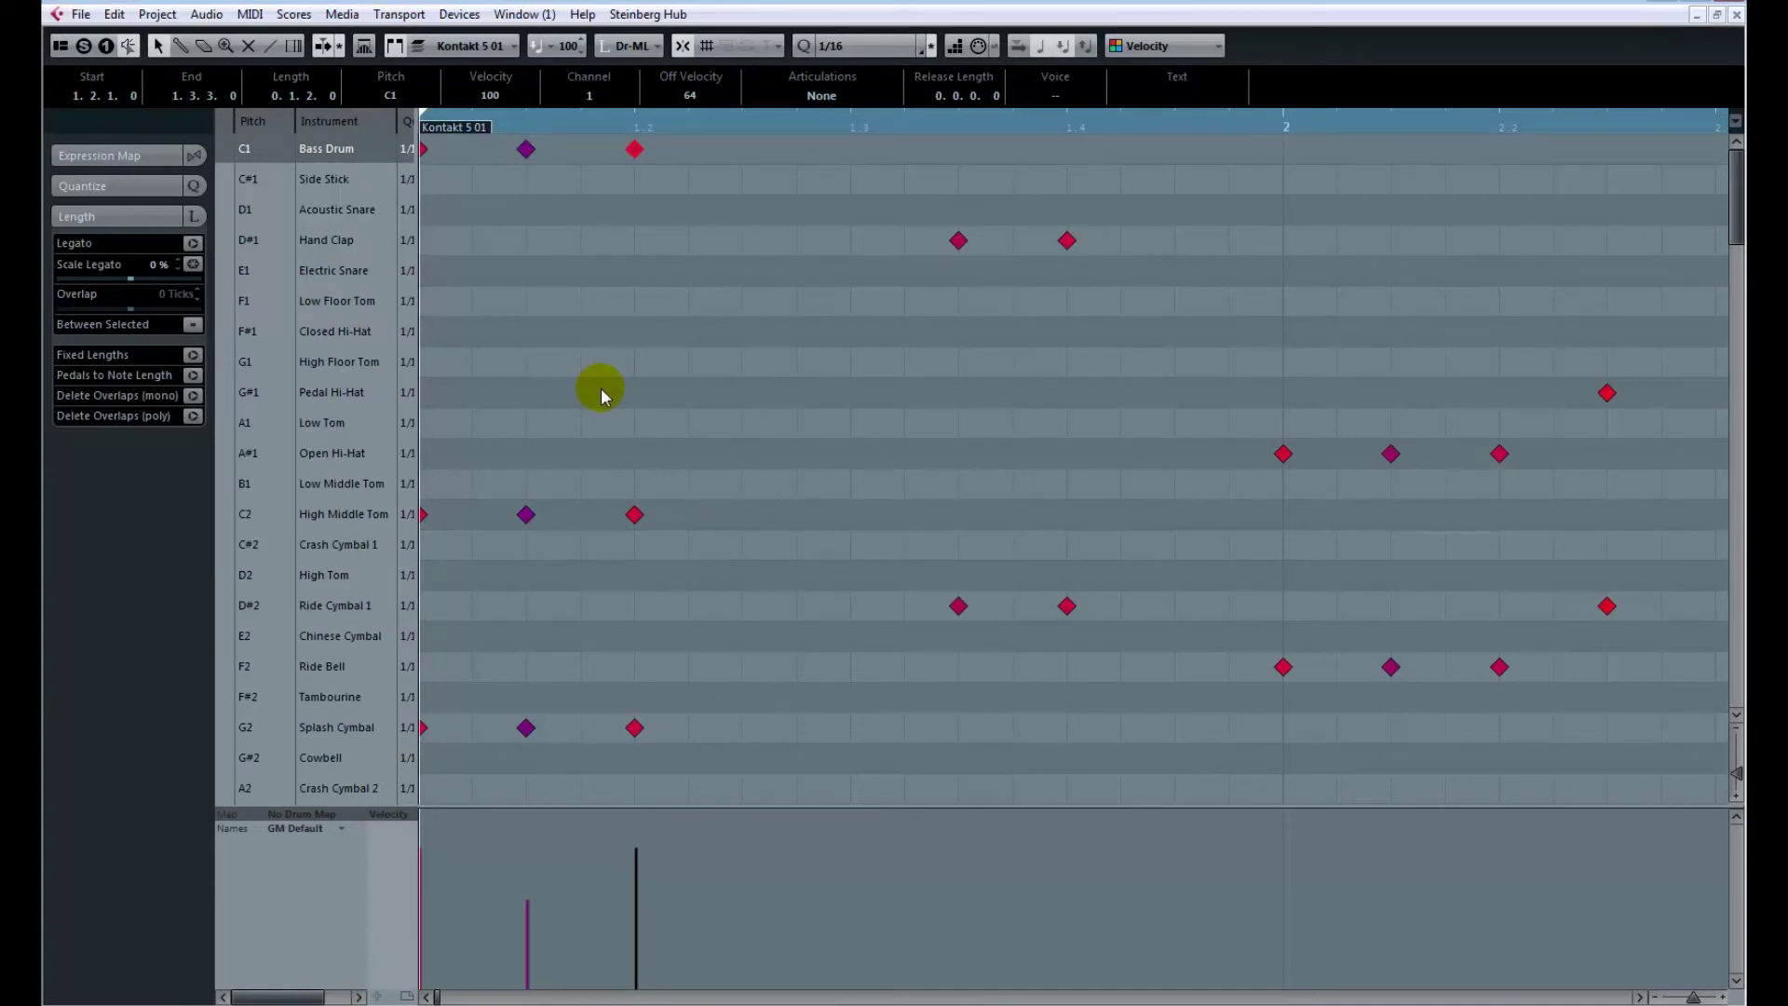
pyautogui.scroll(-6, 644, 365)
pyautogui.scroll(3, 642, 363)
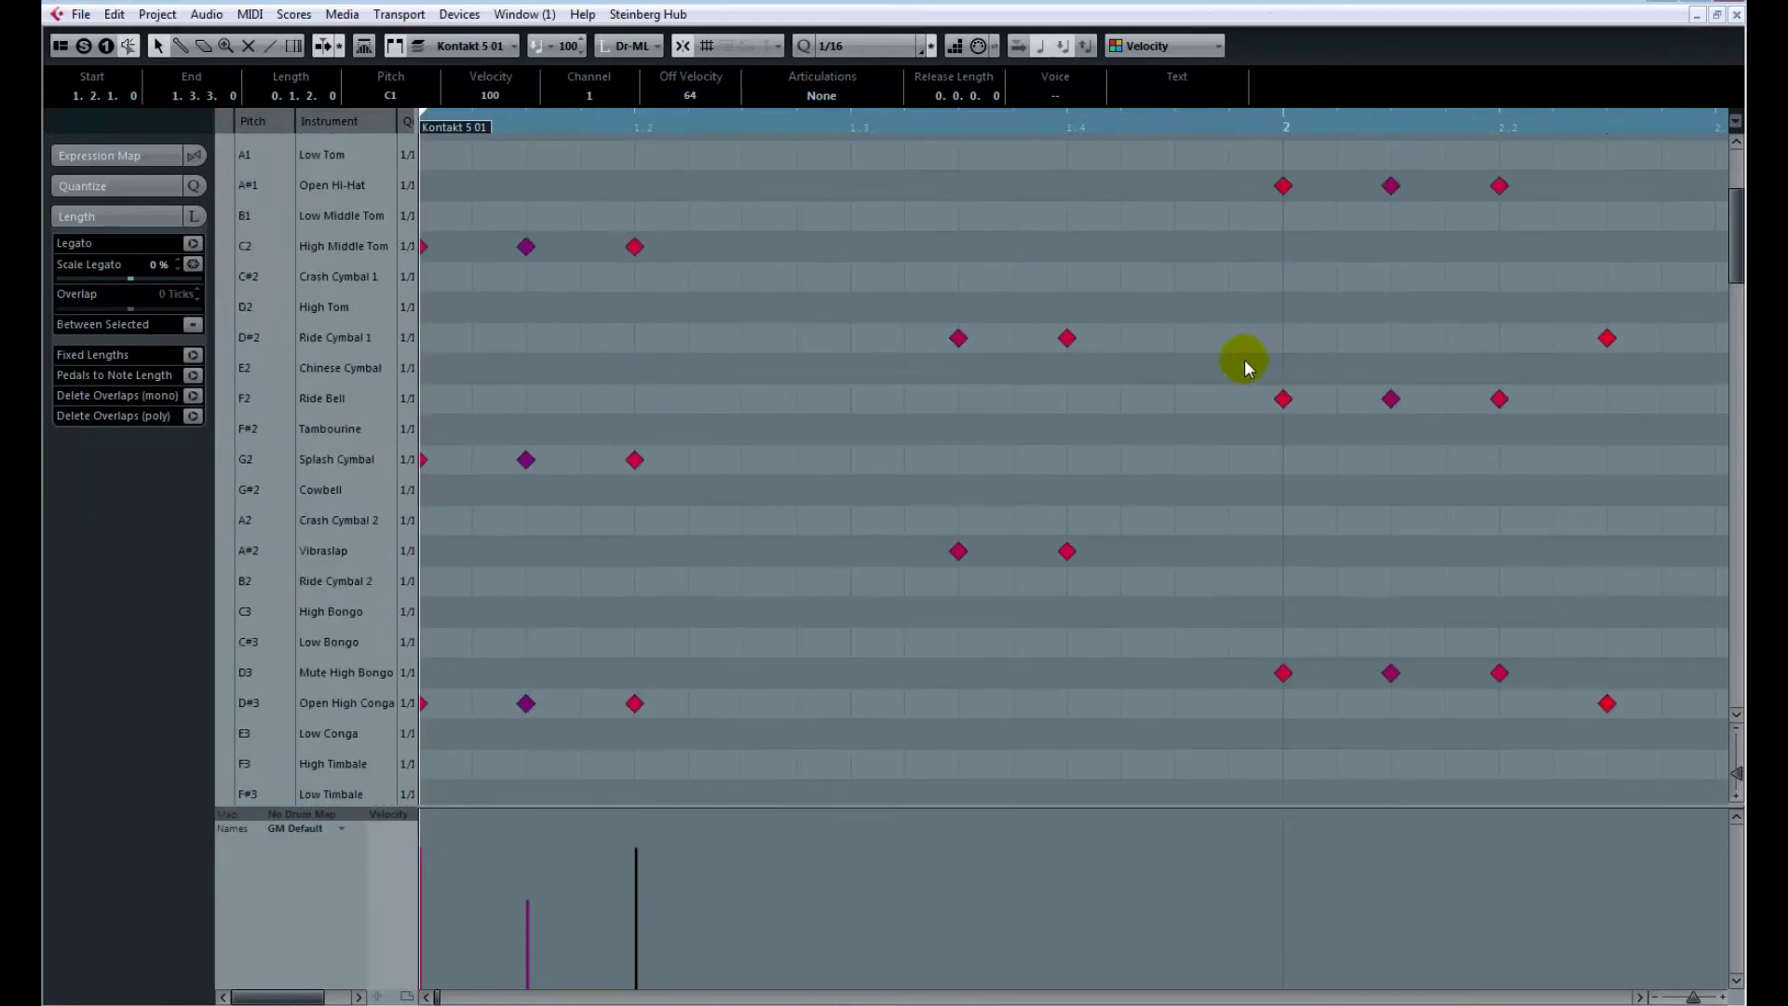
# Zoom out to the whole drum part, enlarge the note area, and start playback.
pyautogui.moveTo(1693, 996); pyautogui.dragTo(1685, 995)
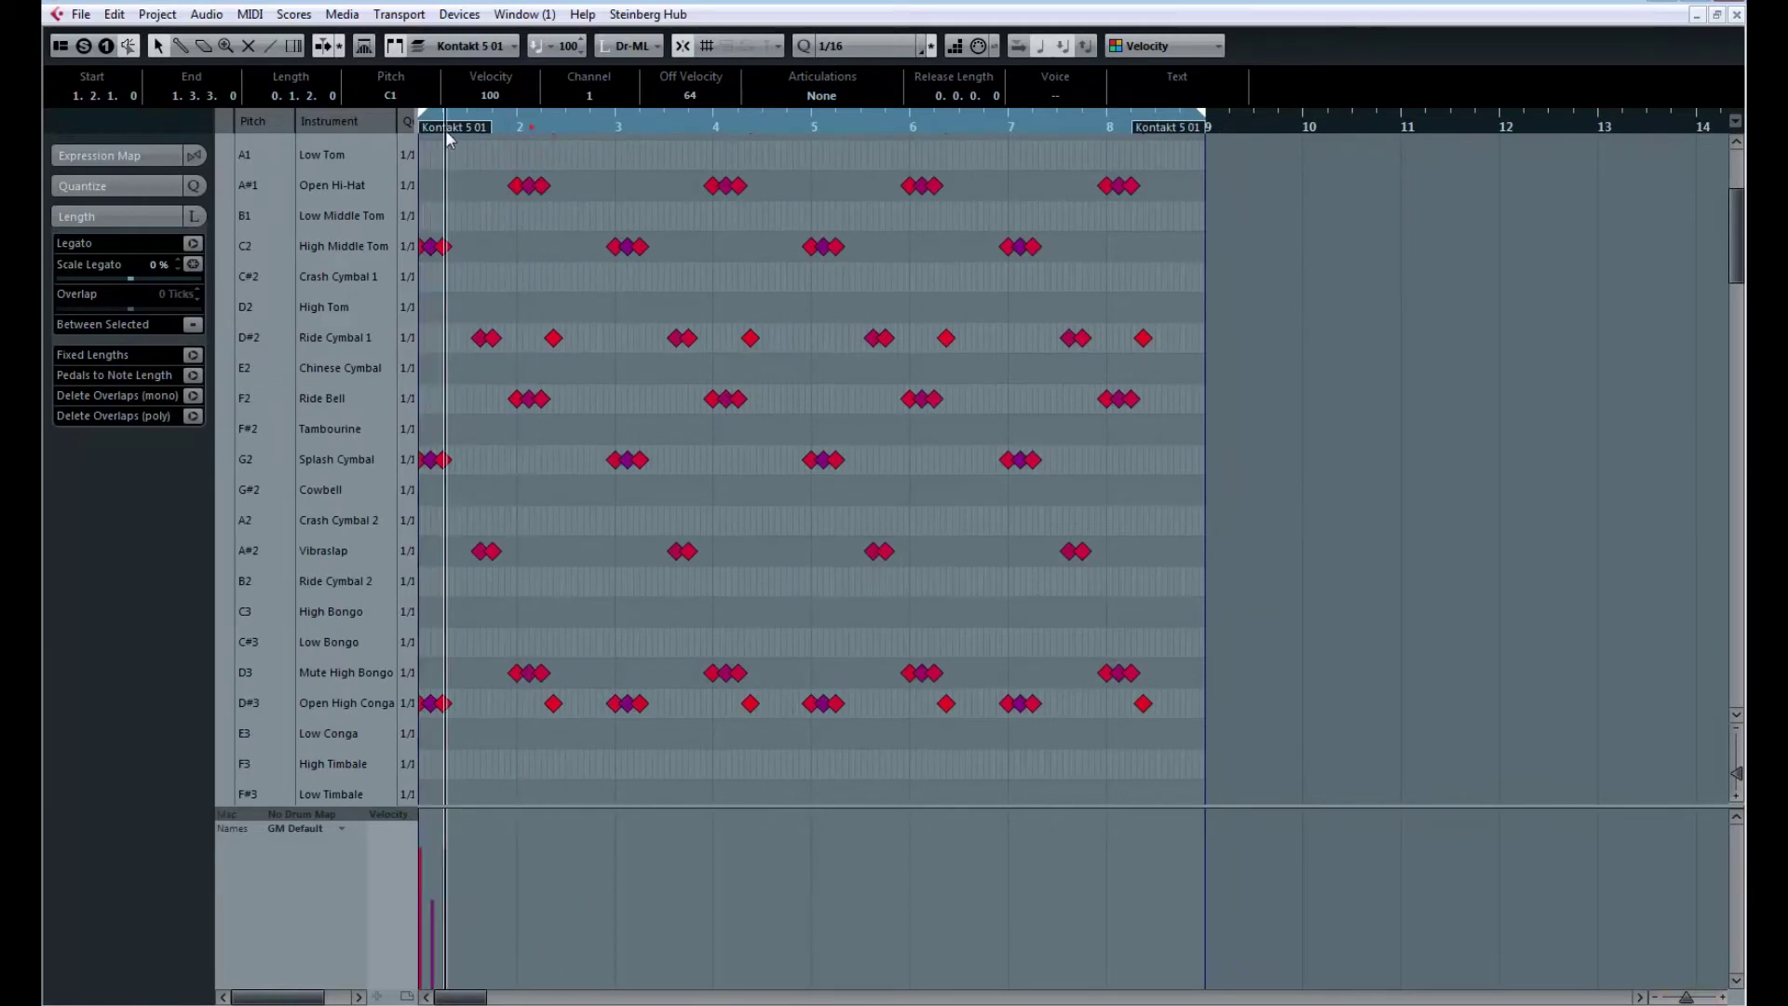
pyautogui.moveTo(566, 806); pyautogui.dragTo(578, 927)
pyautogui.press('space')
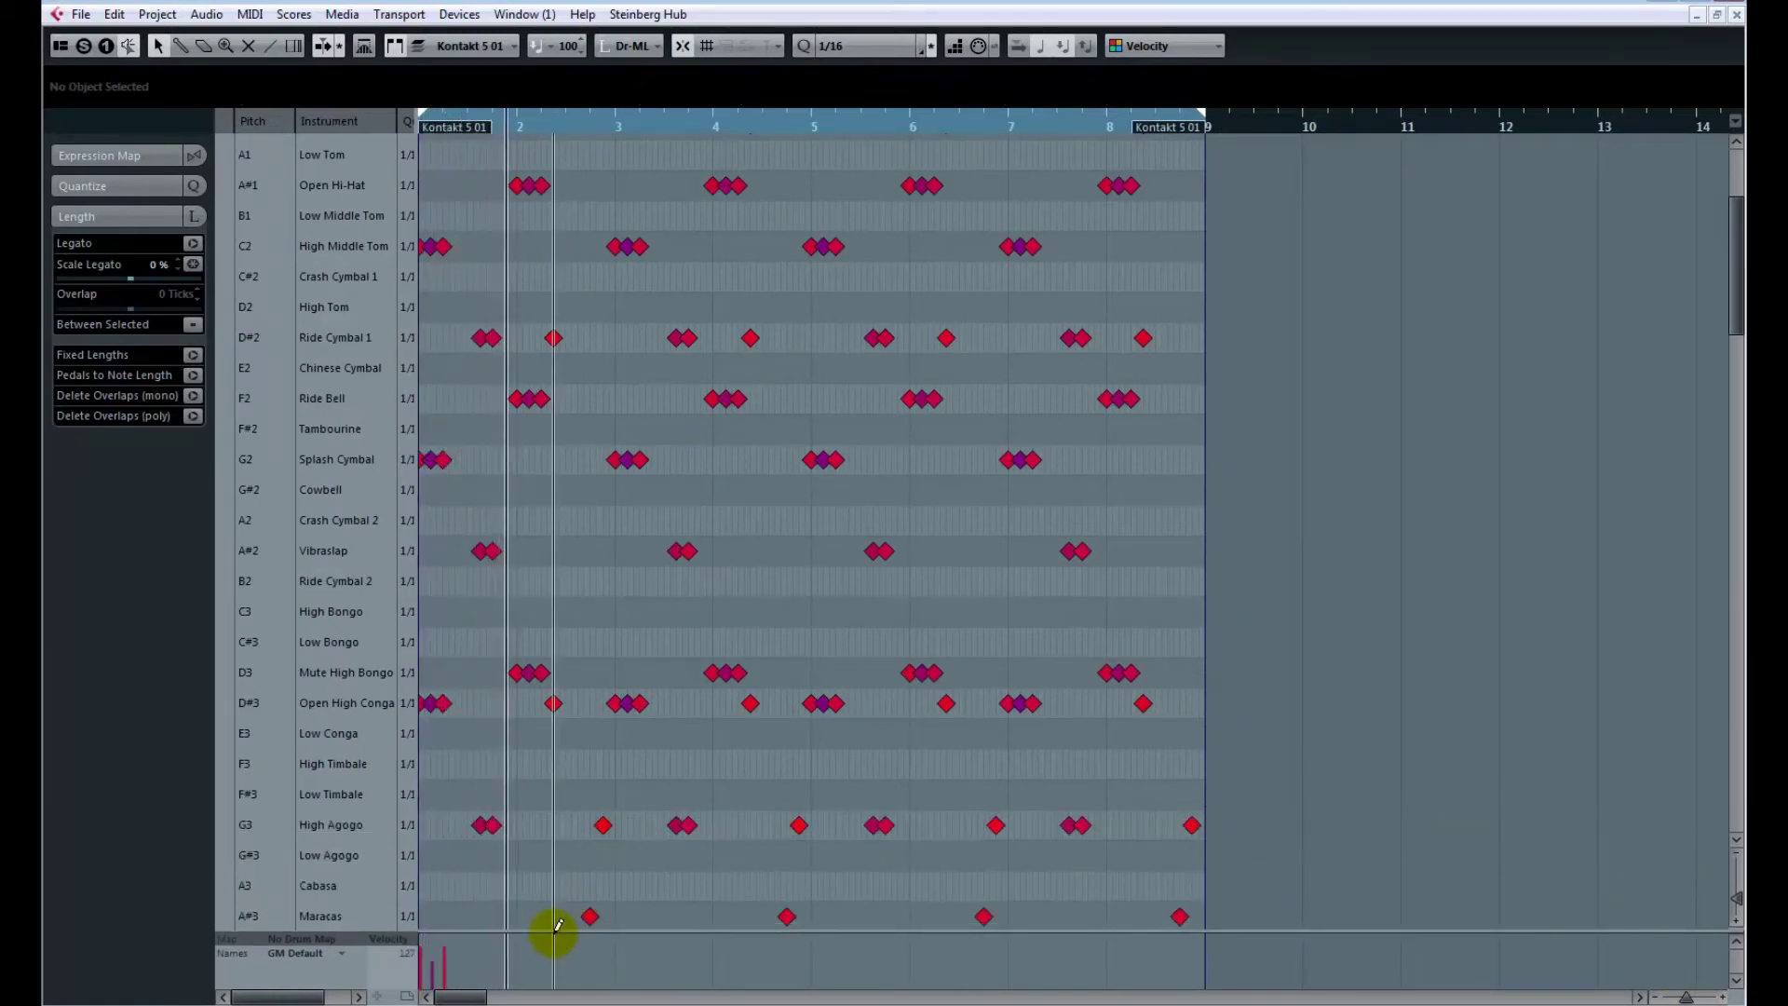
# Scroll through the drum rows down to High Agogo, Maracas, Claves and Shaker.
pyautogui.scroll(-4, 596, 361)
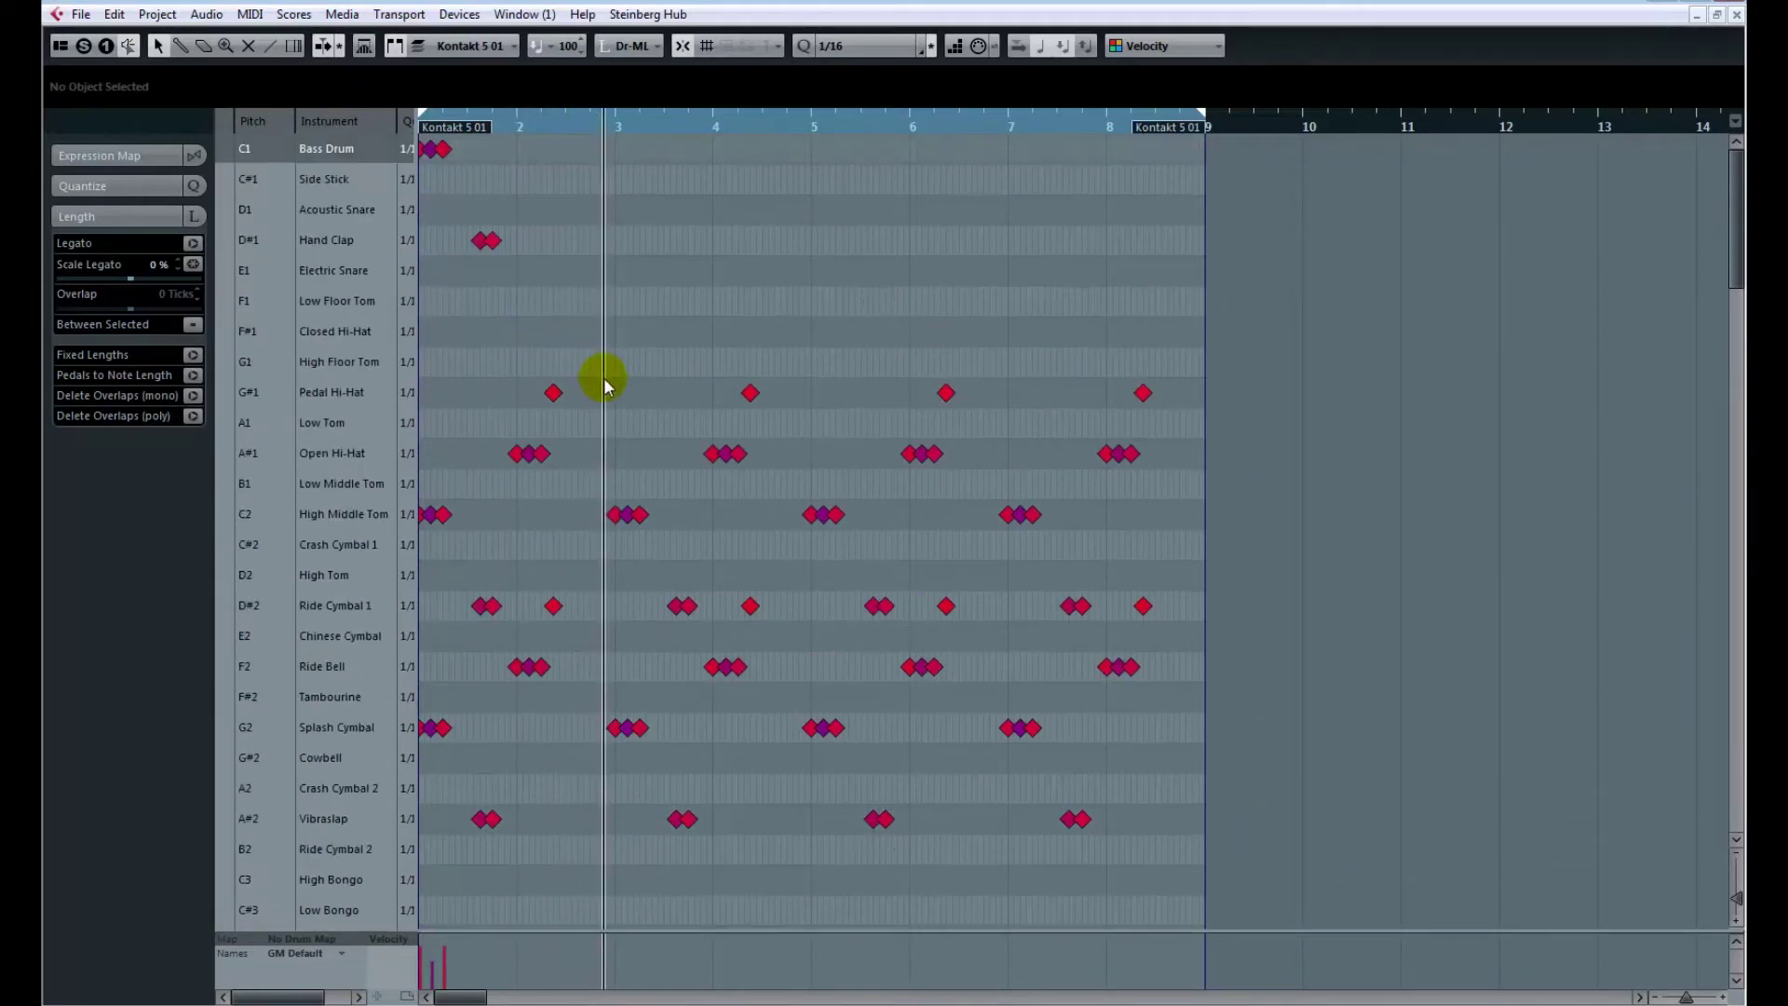
pyautogui.scroll(-3, 611, 395)
pyautogui.scroll(2, 611, 393)
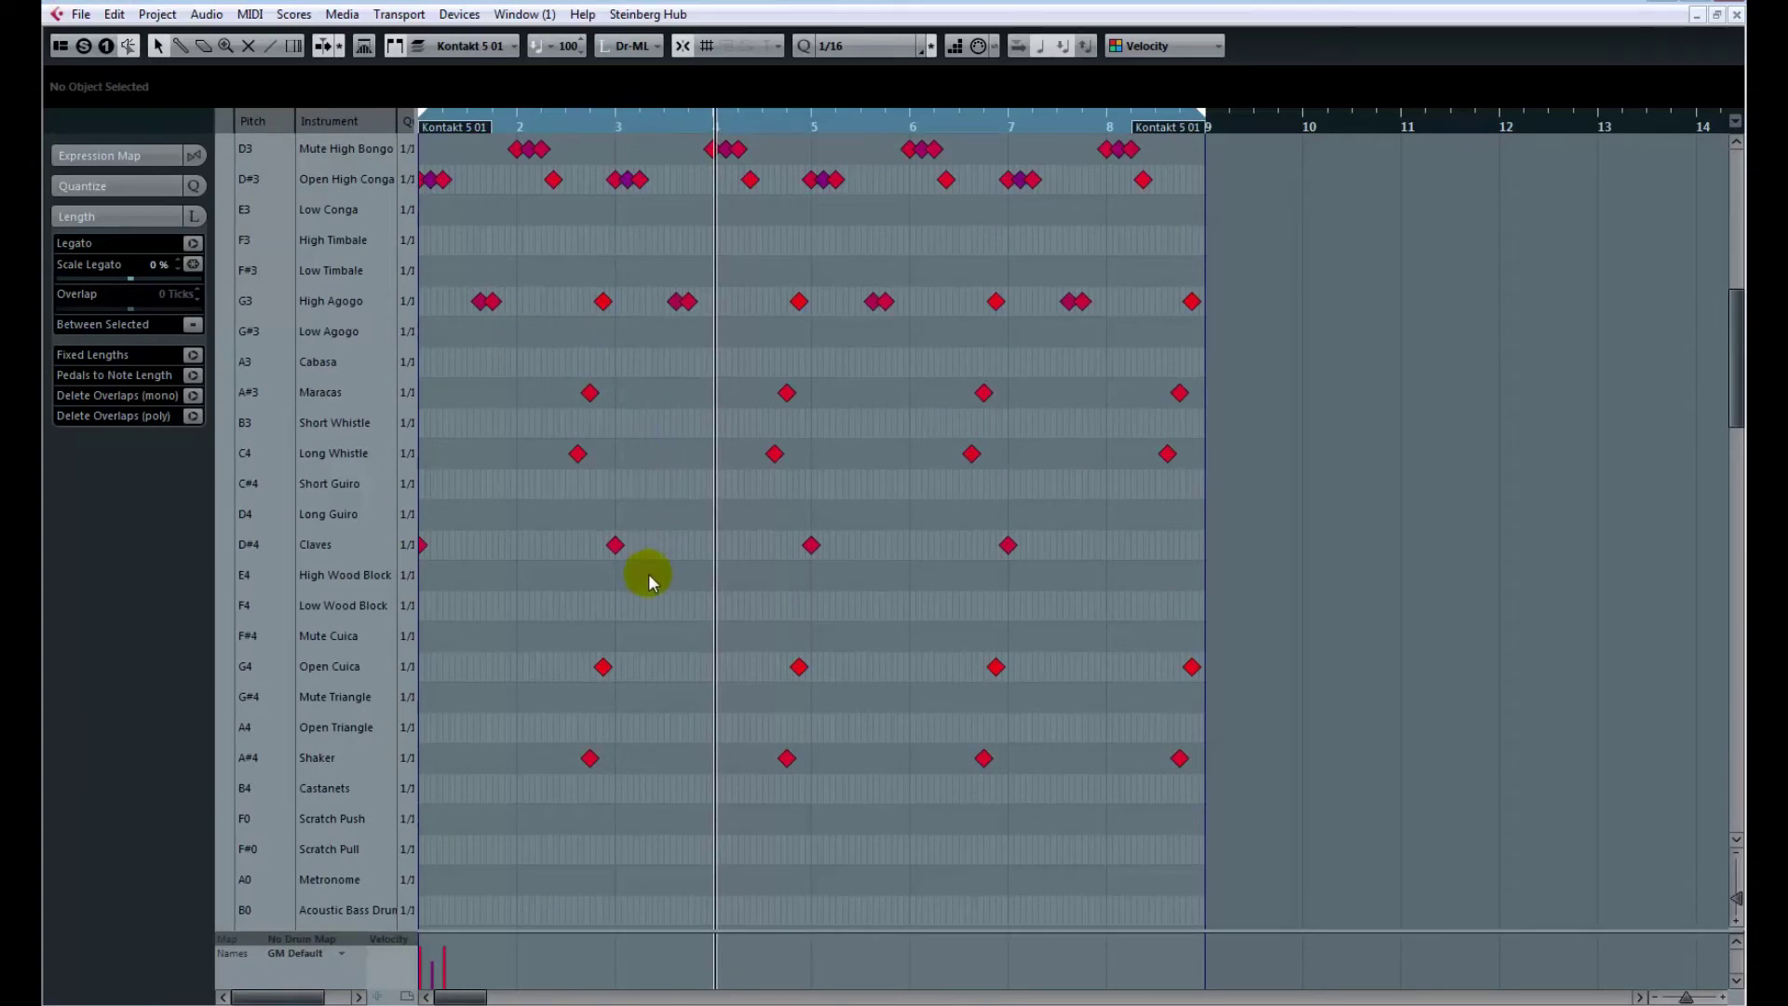
pyautogui.scroll(-5, 648, 582)
pyautogui.scroll(7, 648, 588)
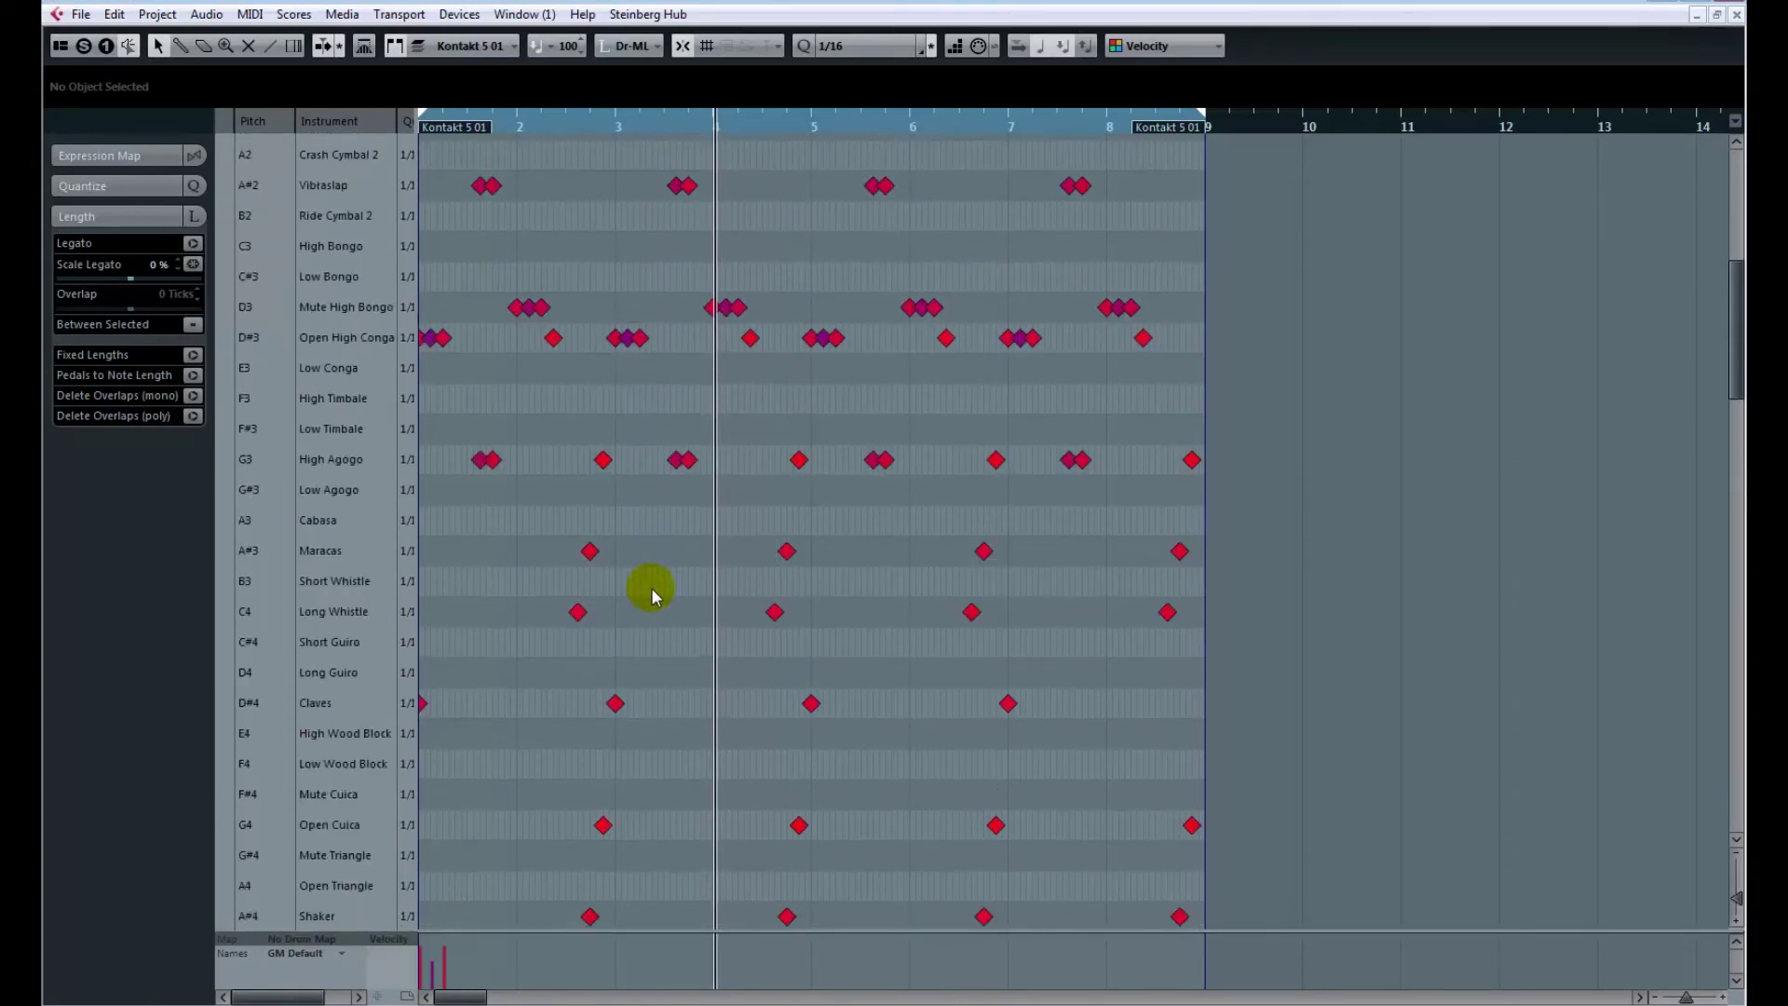
pyautogui.scroll(7, 651, 588)
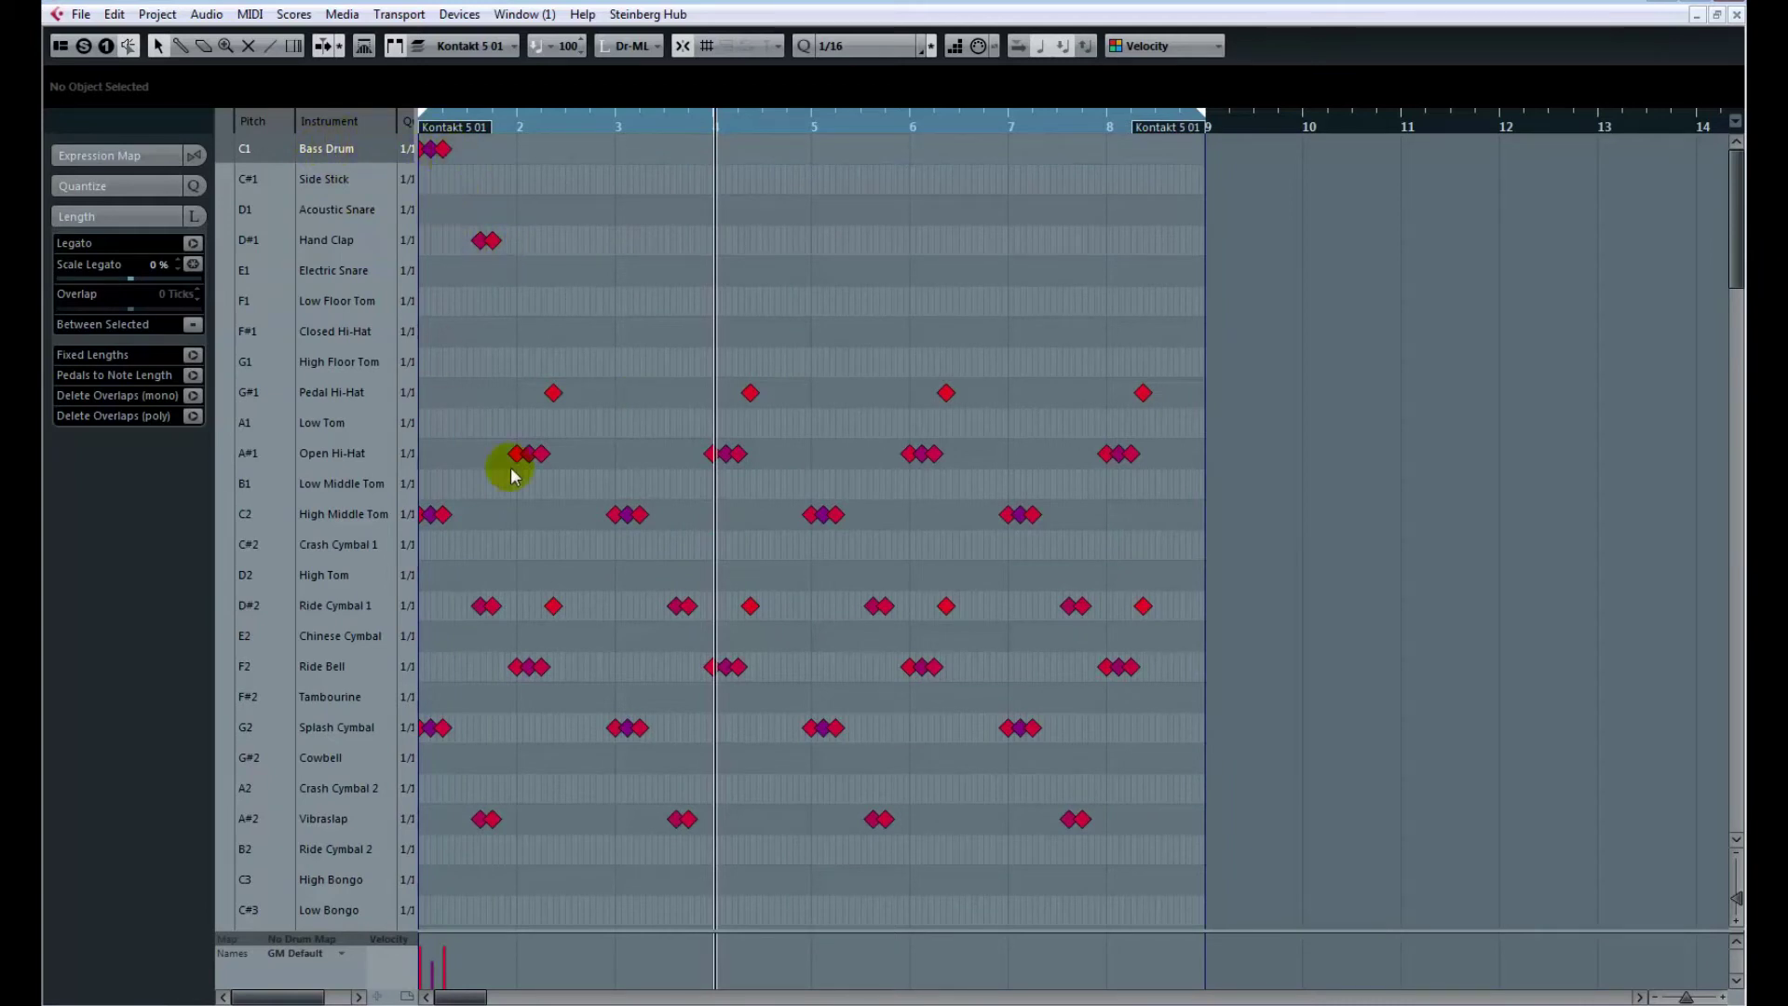
pyautogui.scroll(-7, 428, 500)
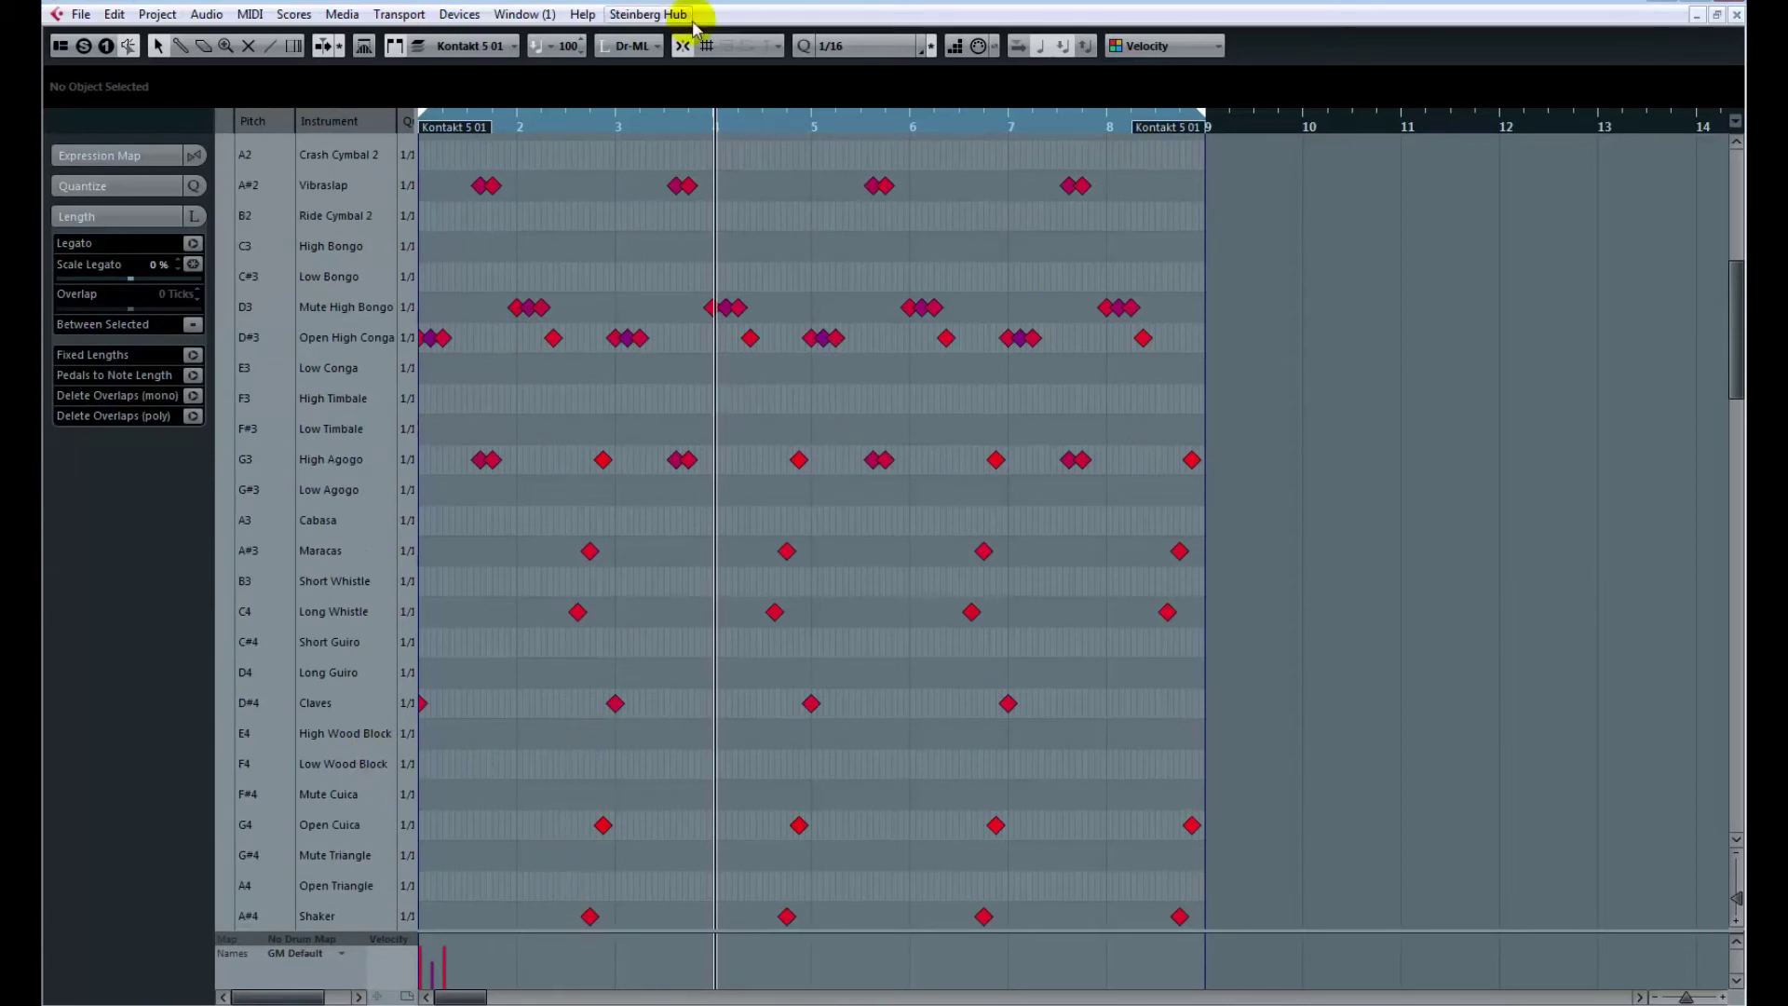
pyautogui.scroll(7, 735, 278)
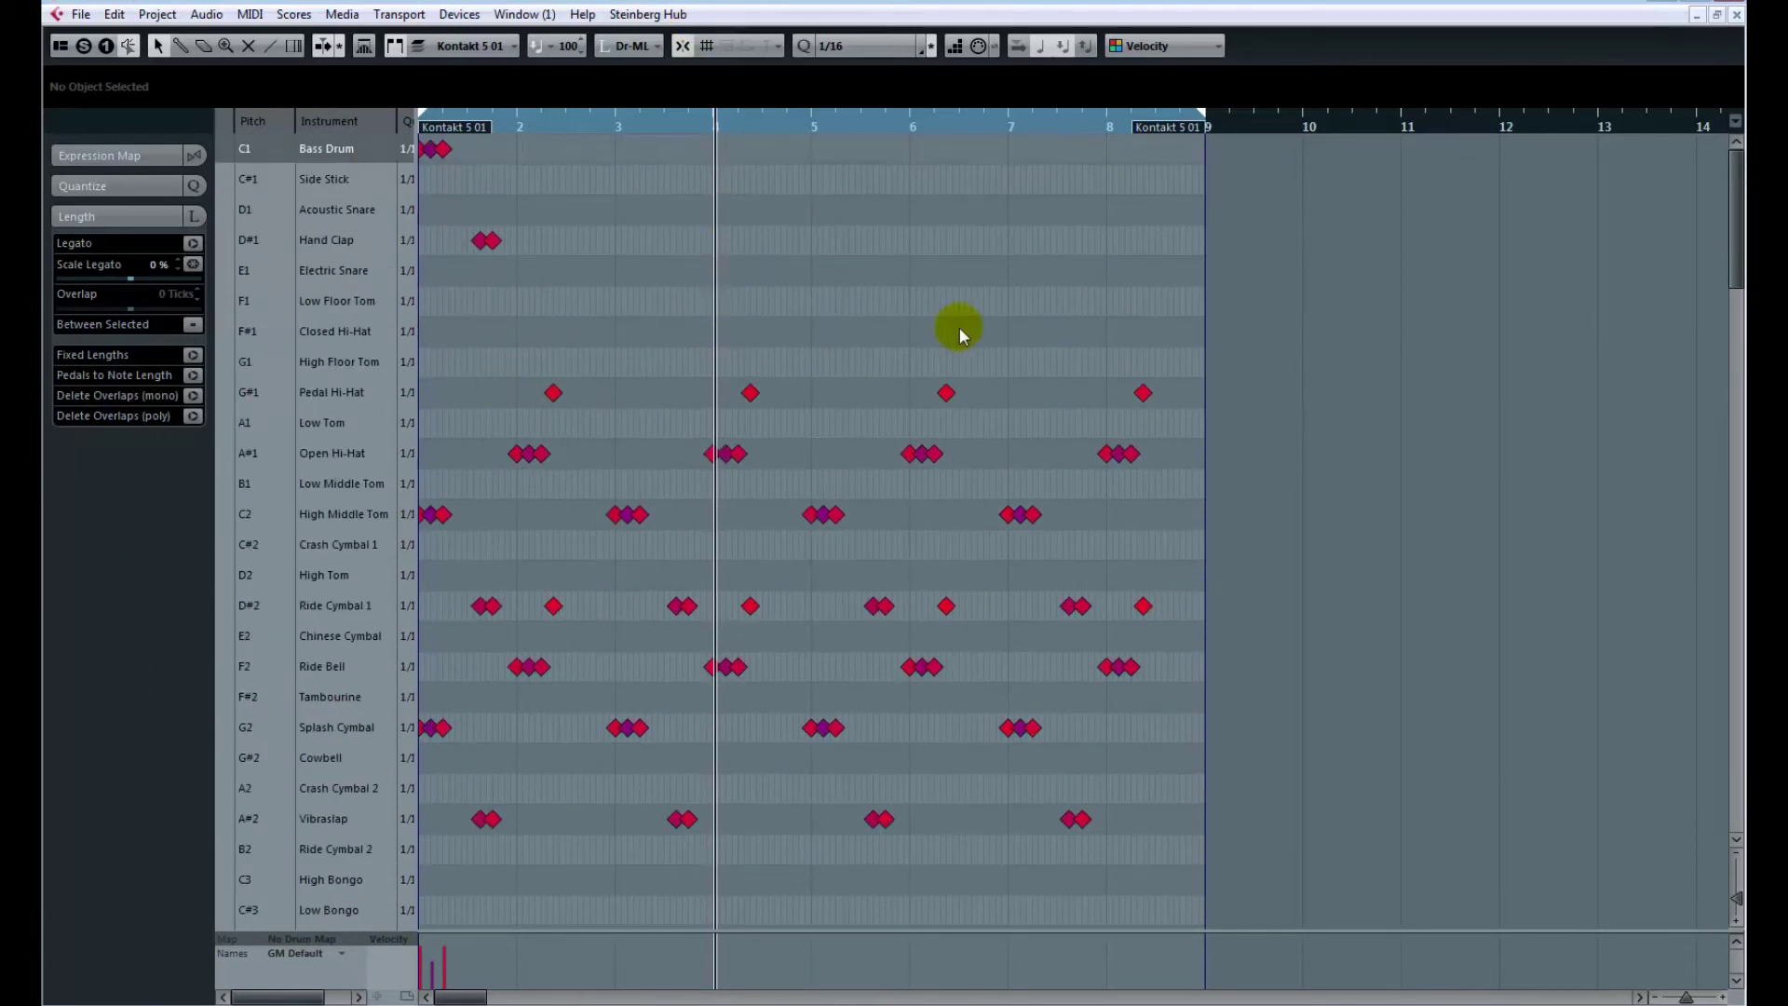
# Close the Drum Editor, open the part in the List Editor, zoom out and scroll the events.
pyautogui.click(1735, 15)
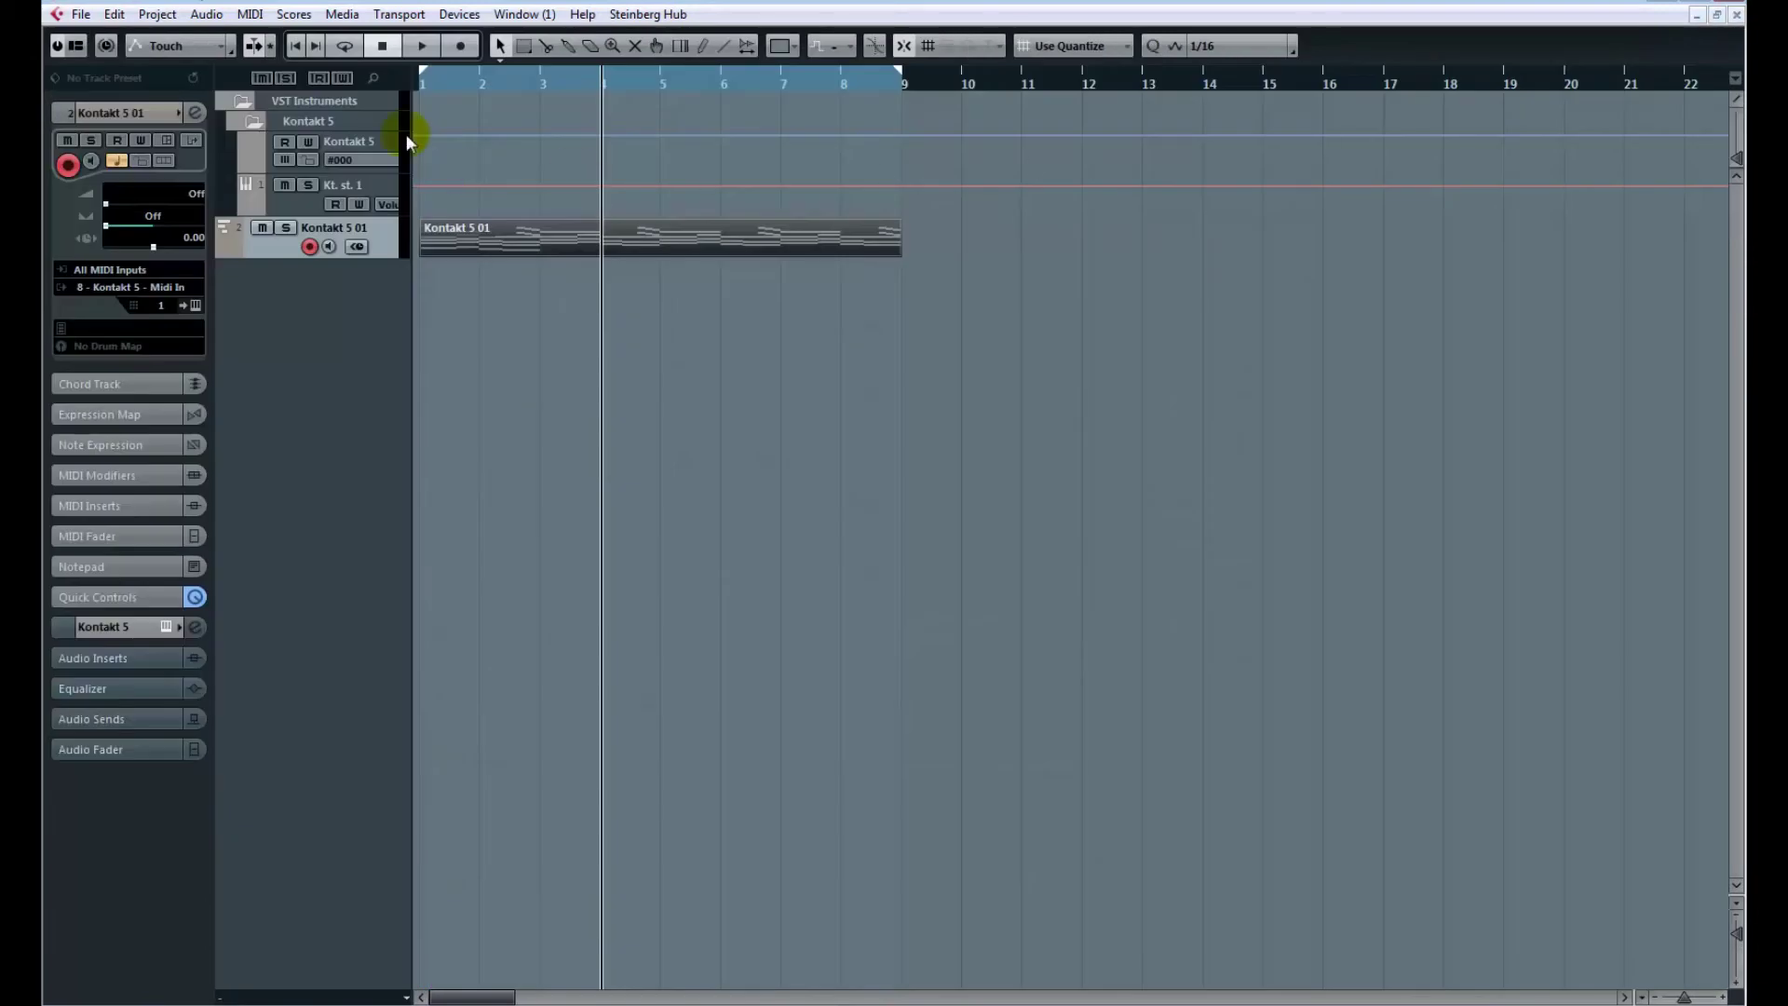
pyautogui.click(249, 14)
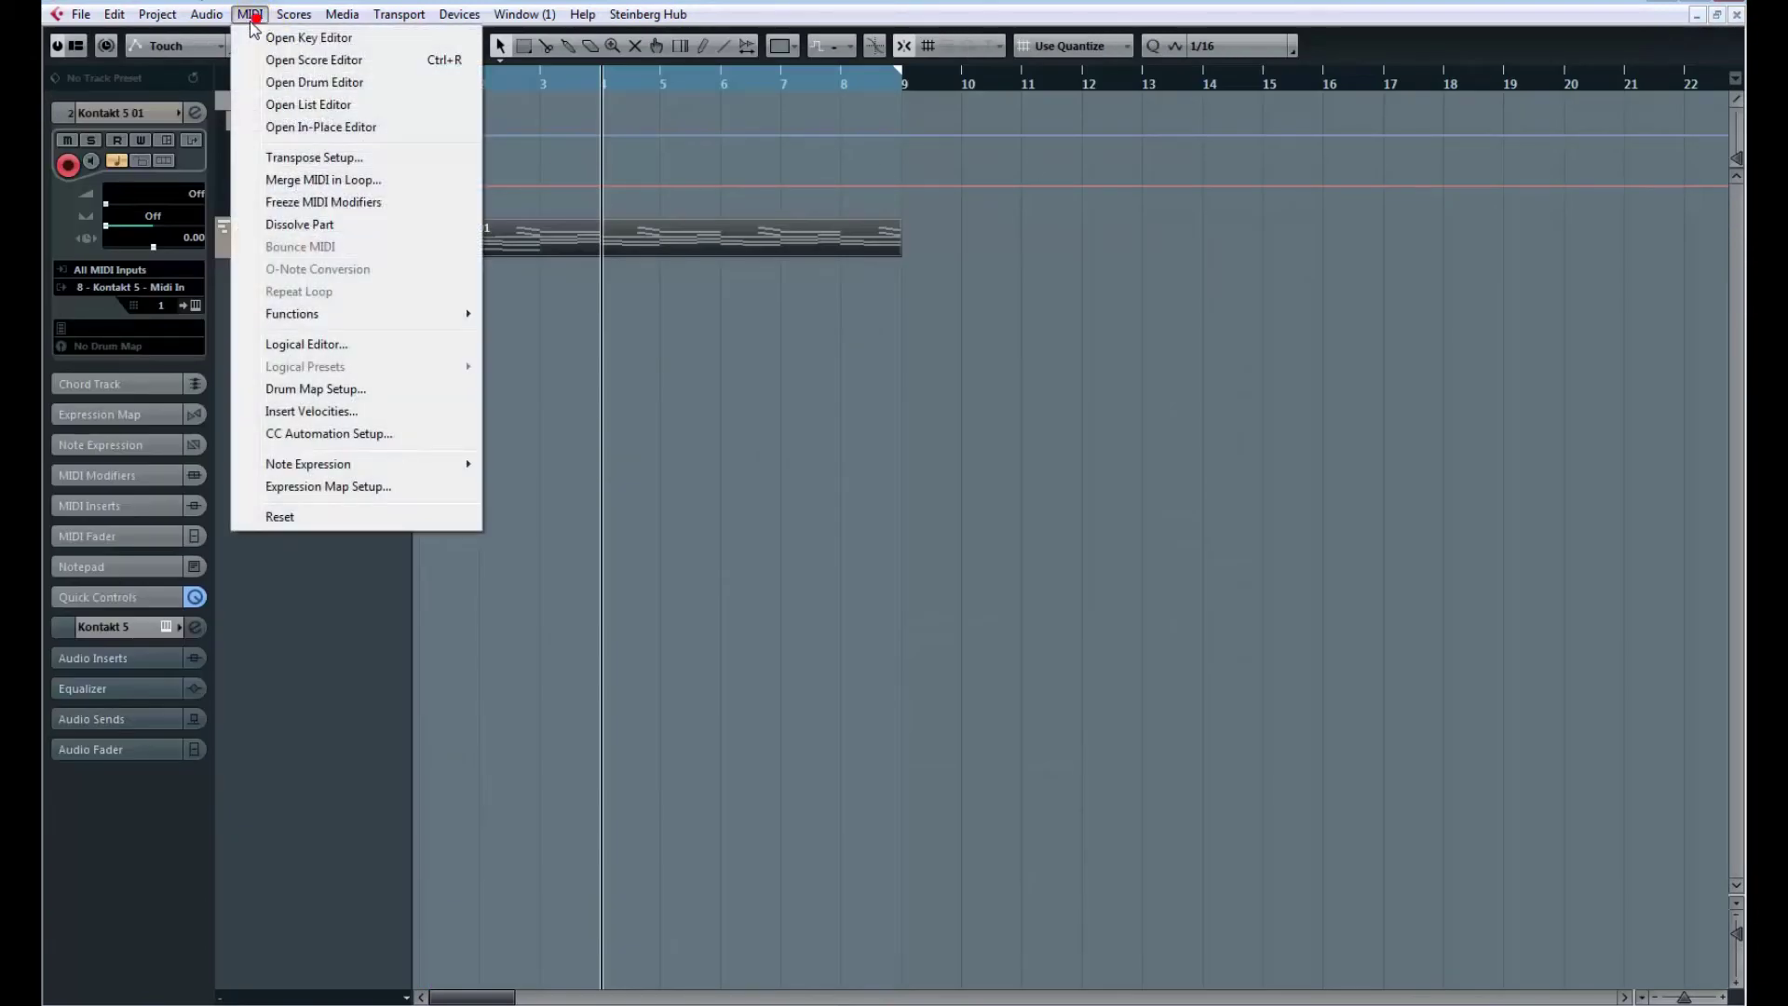
pyautogui.click(335, 110)
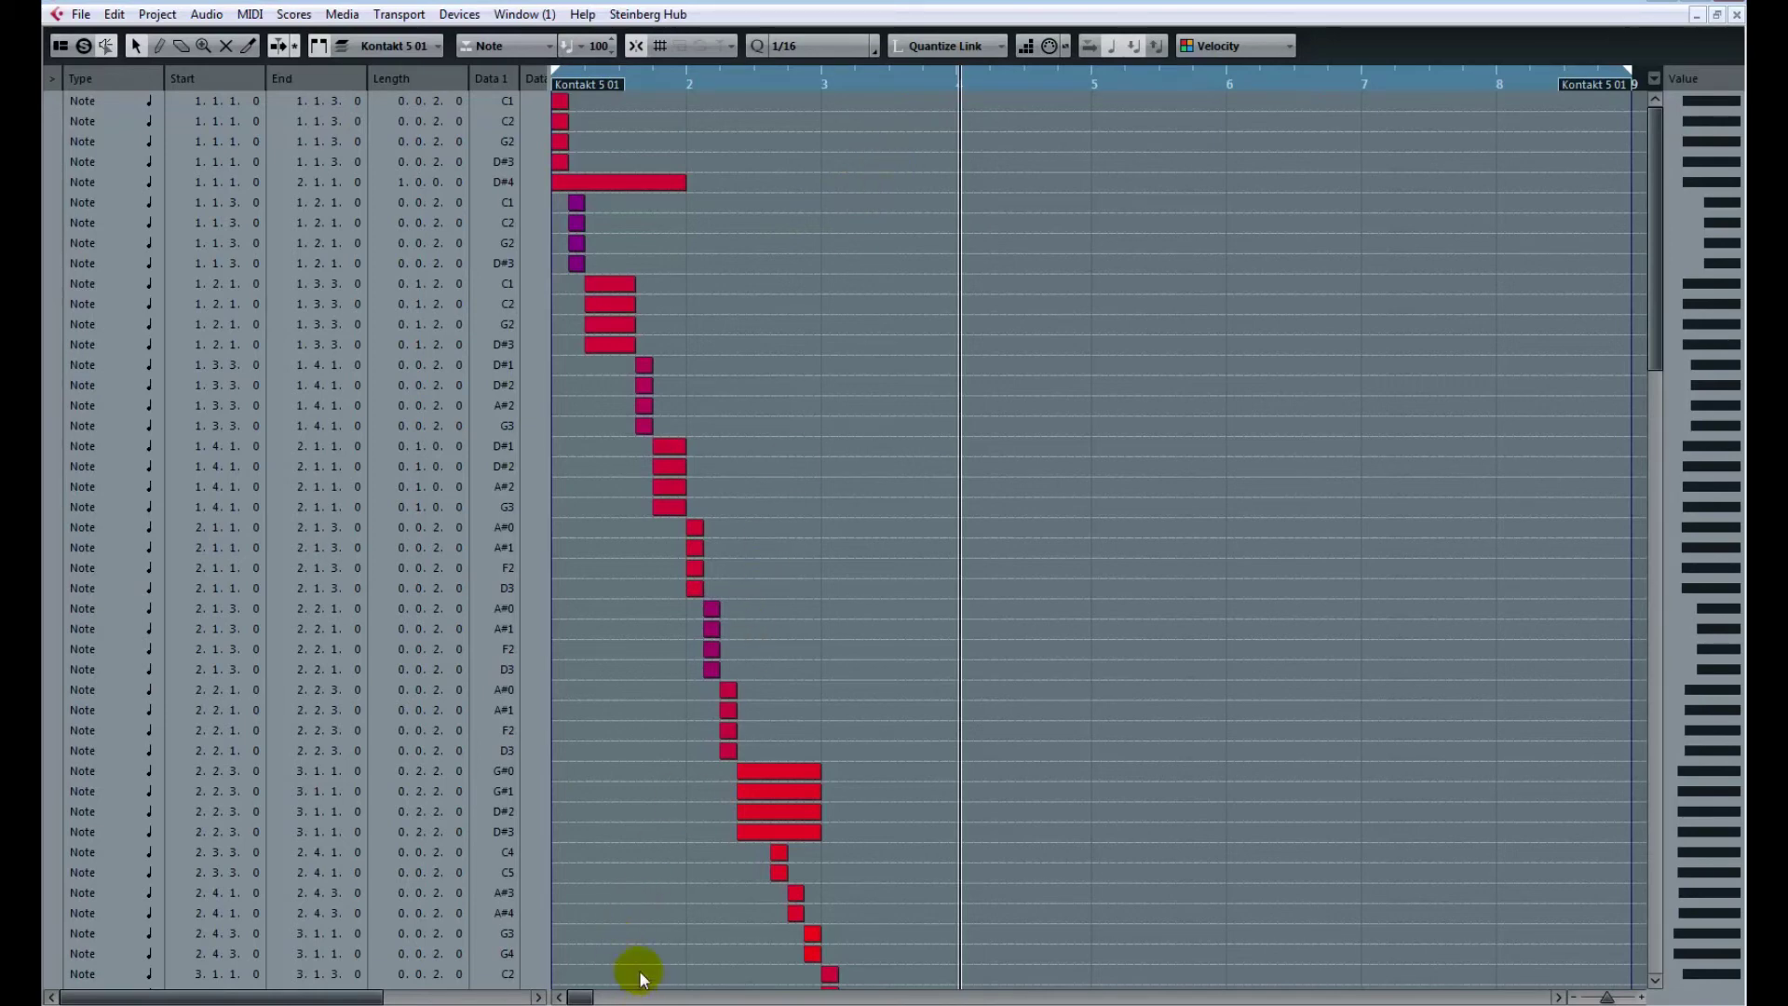
pyautogui.moveTo(750, 87); pyautogui.dragTo(657, 54)
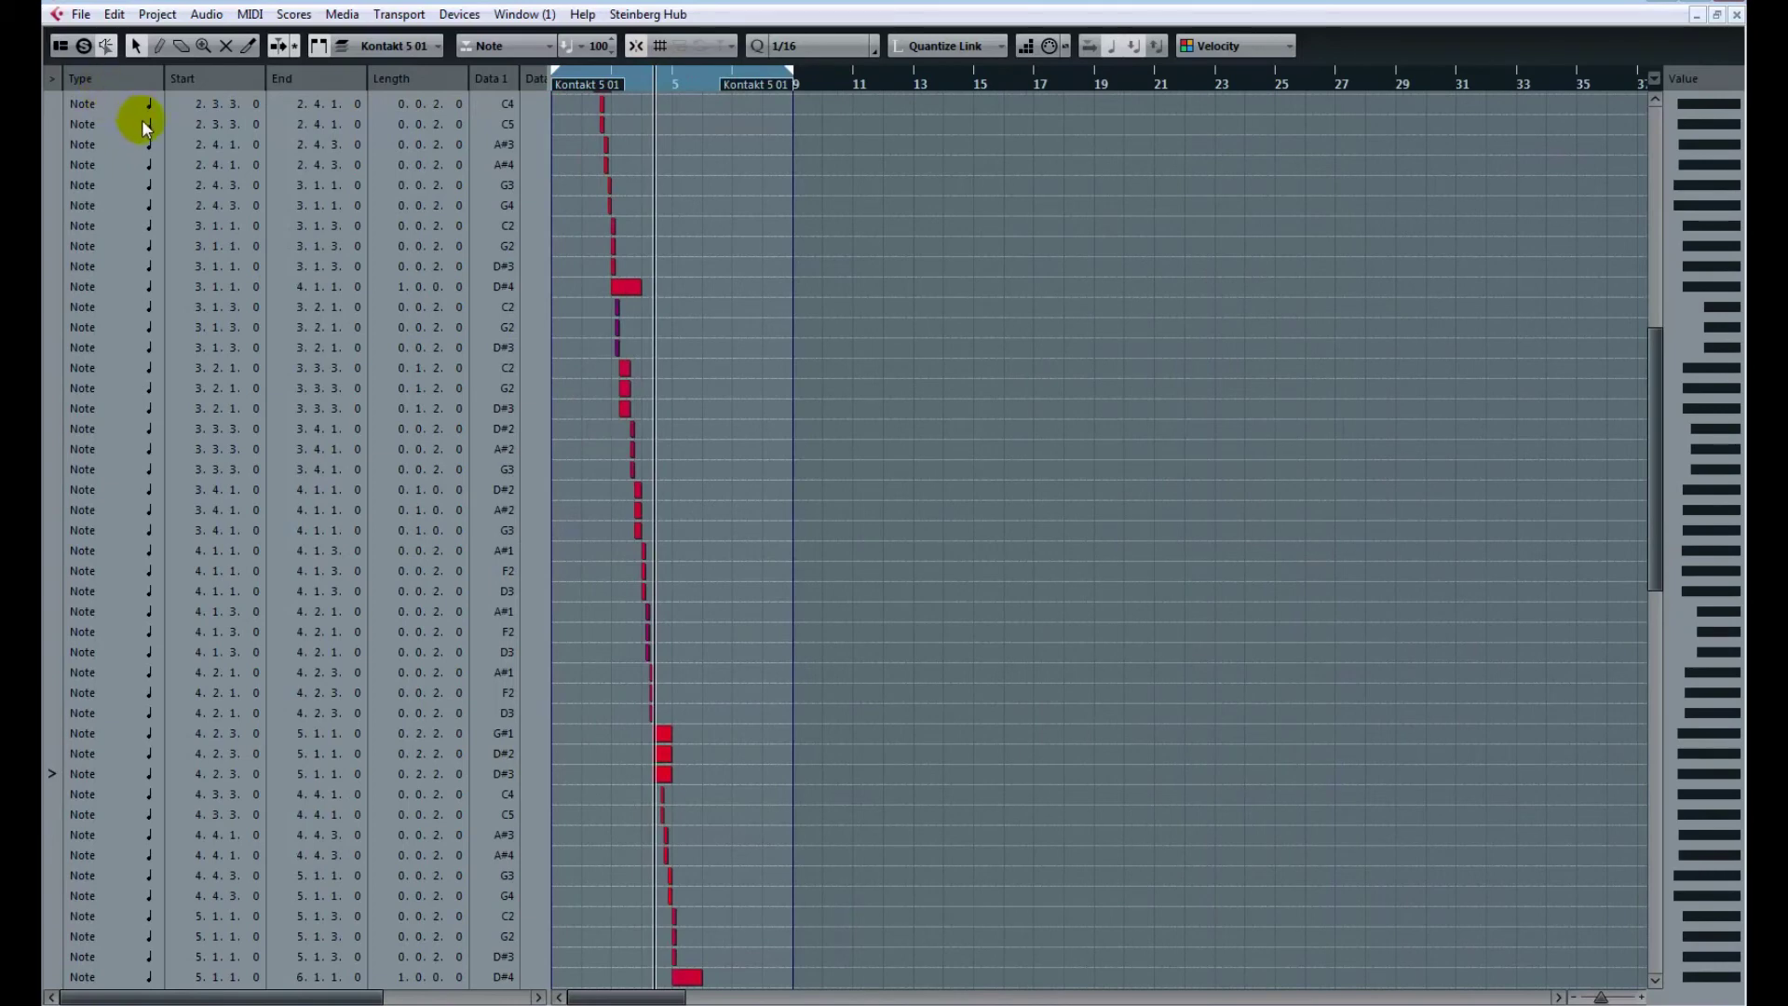
pyautogui.scroll(-10, 200, 114)
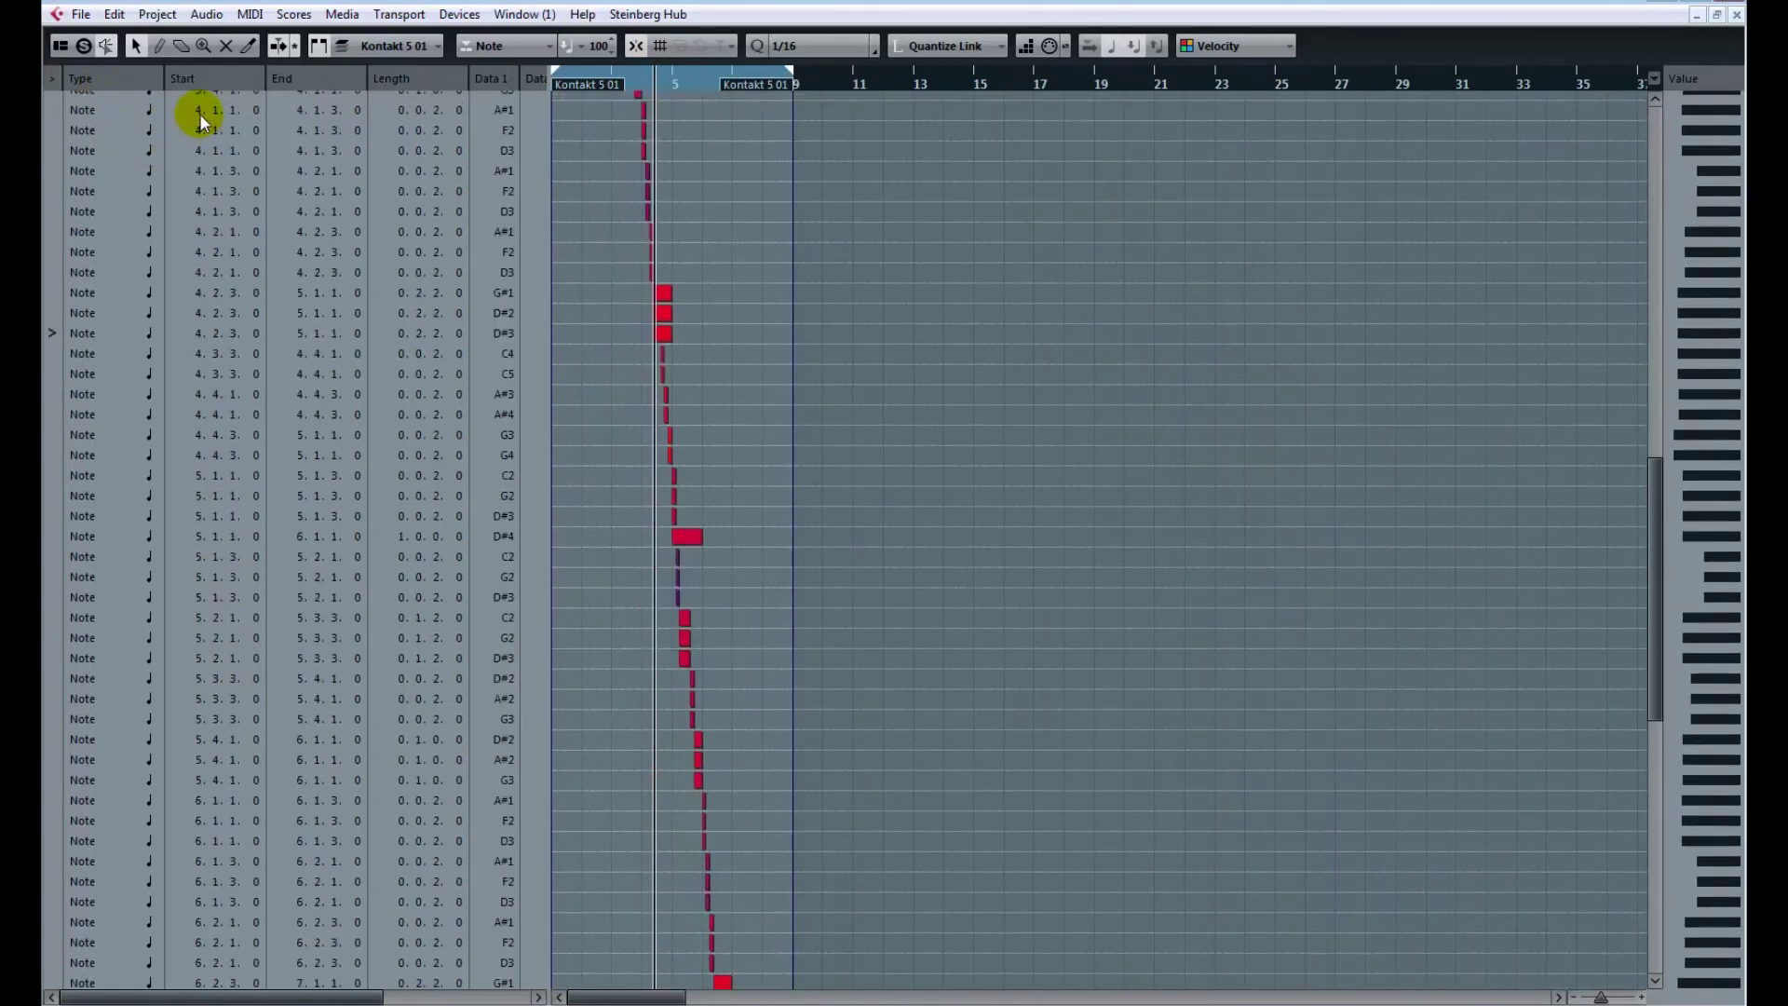
pyautogui.scroll(20, 285, 196)
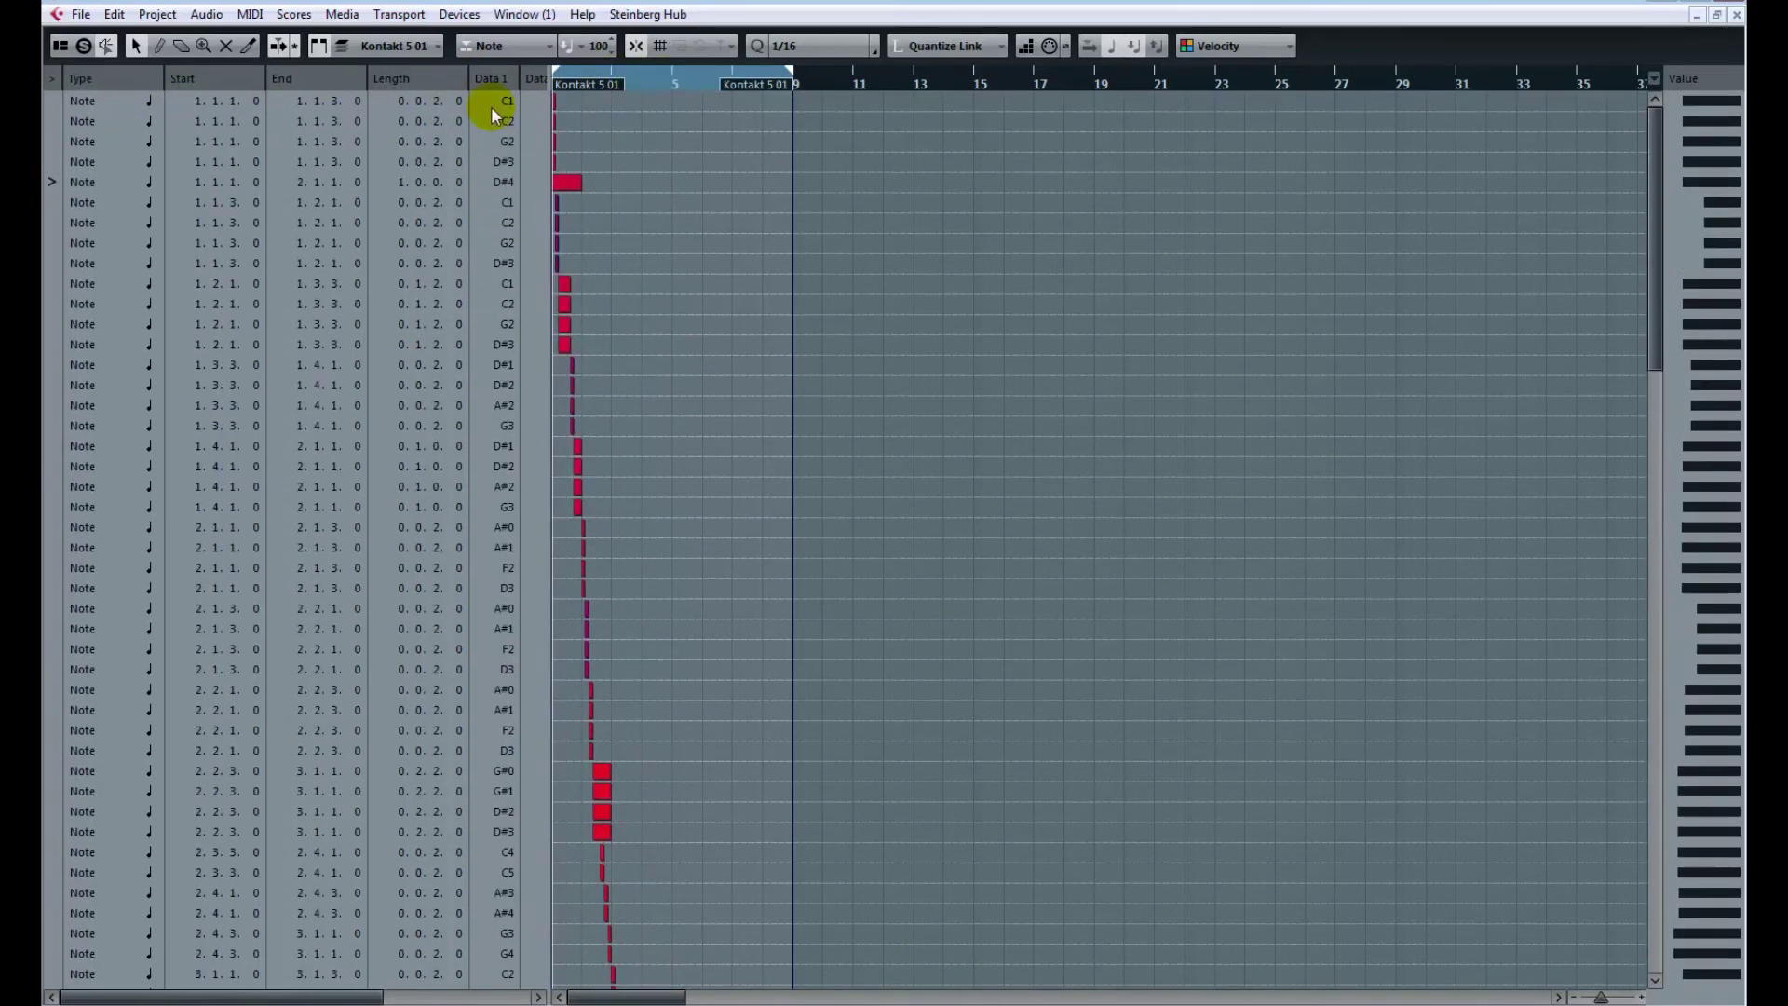
# Zoom in, select the long D#4 note, then zoom out to show bars 1 to 8.
pyautogui.press('h')
pyautogui.press('h')
pyautogui.press('h')
pyautogui.click(561, 183)
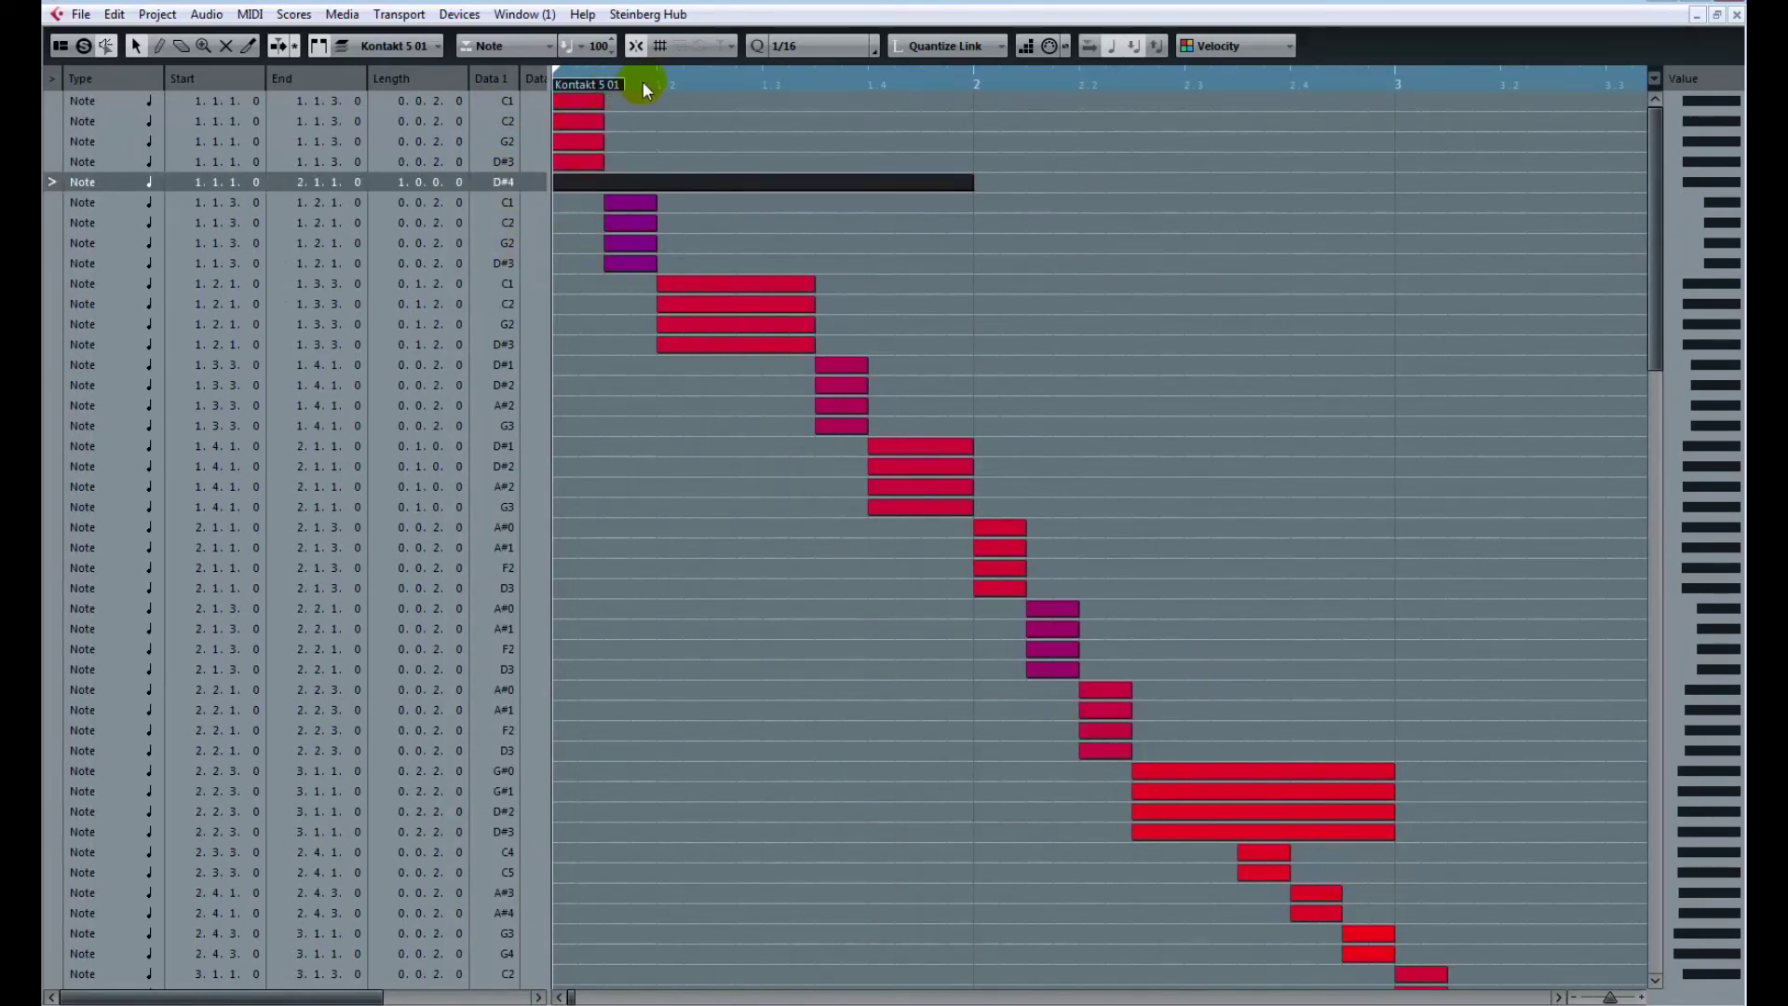
pyautogui.moveTo(656, 80); pyautogui.dragTo(559, 51)
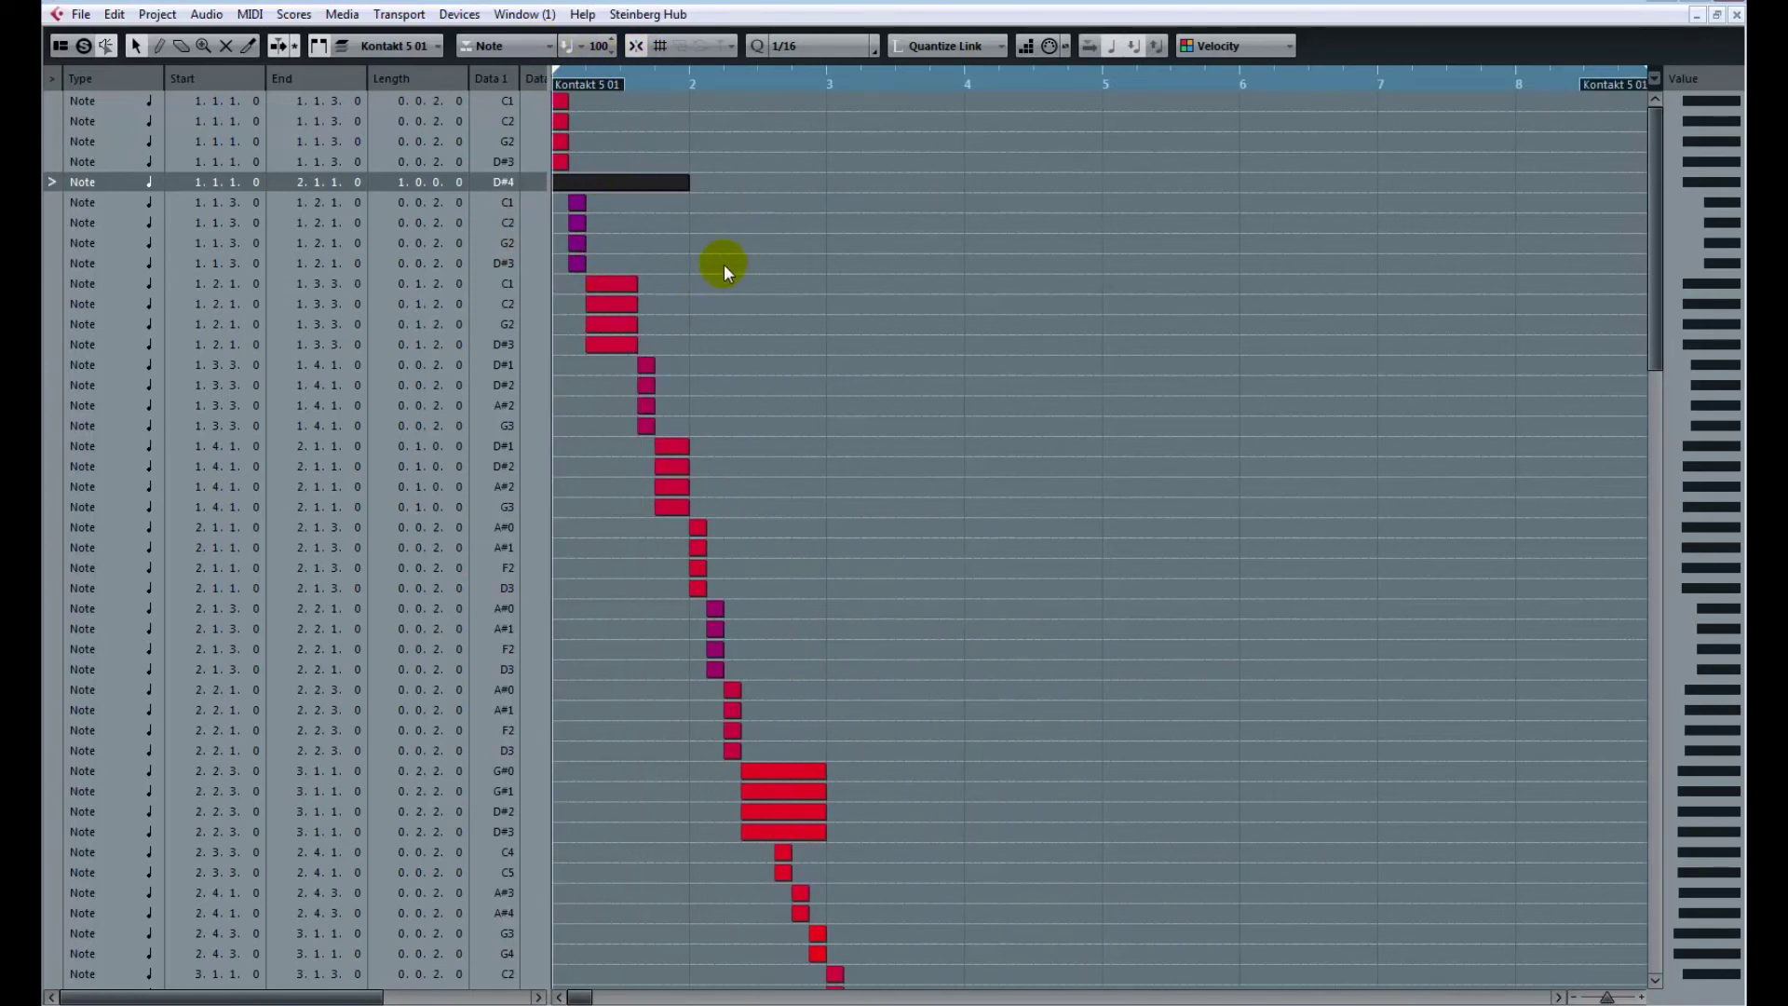
# Play and stop the part, deselect the D#4 note, and scroll the event list.
pyautogui.press('space')
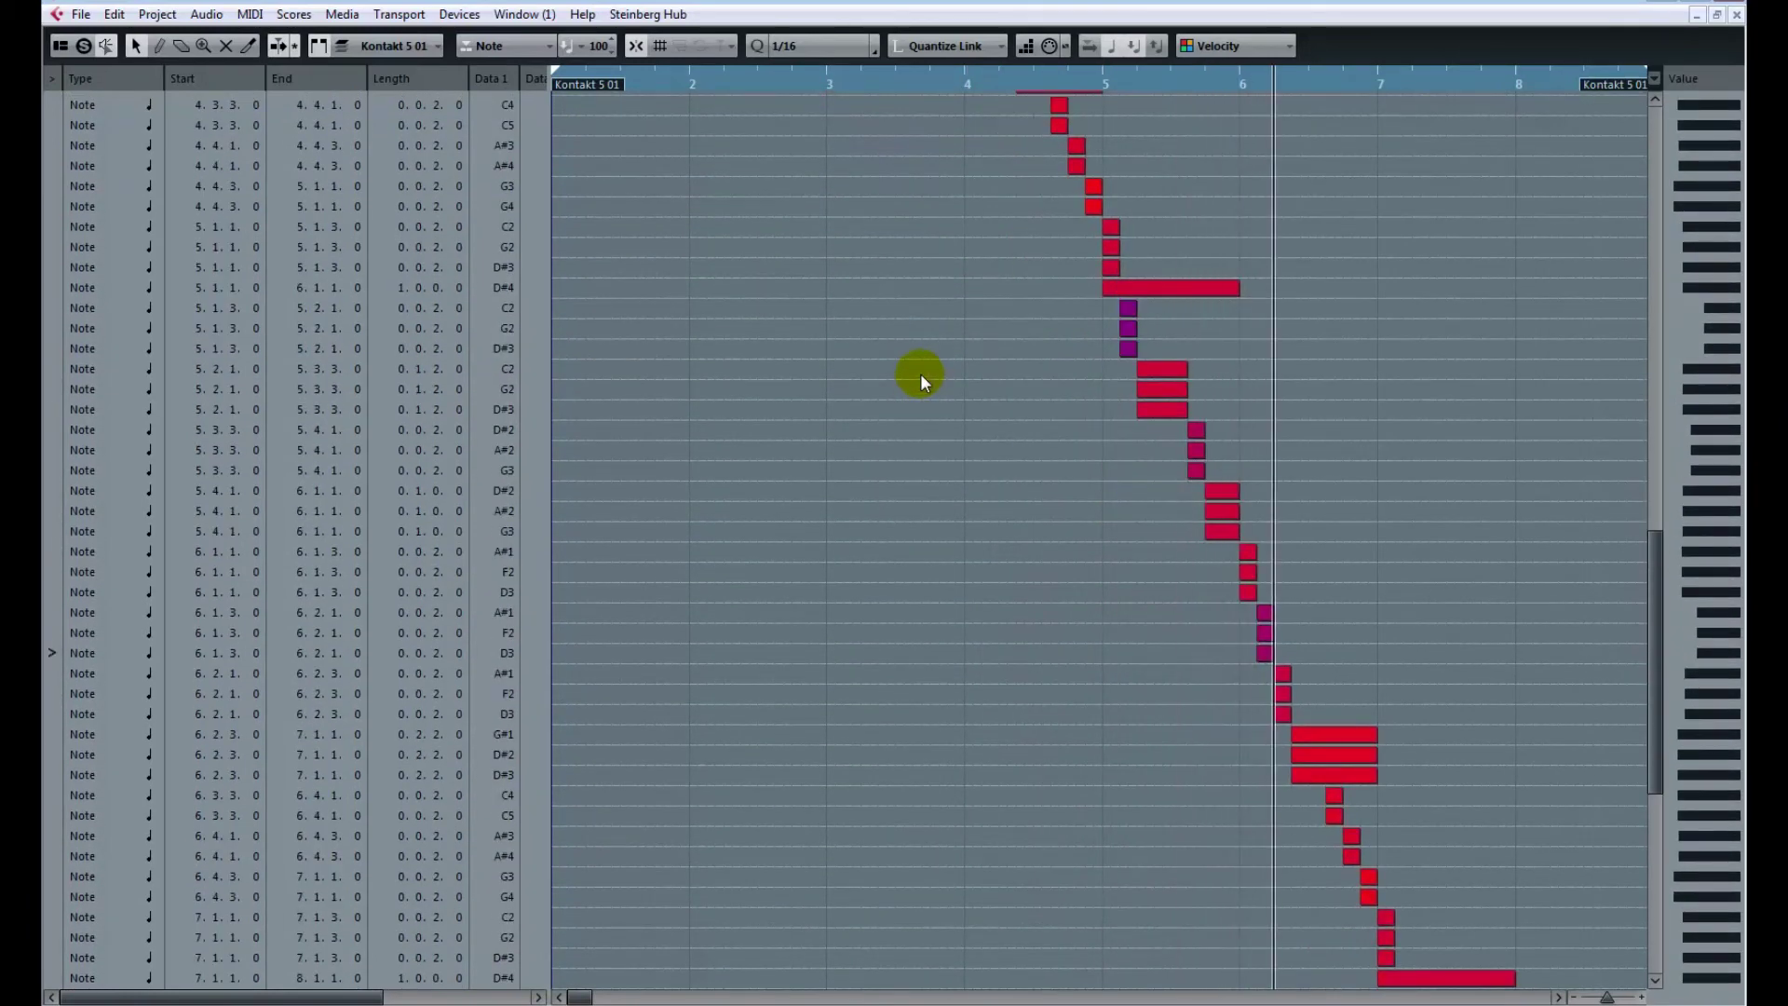
pyautogui.press('space')
pyautogui.scroll(15, 952, 400)
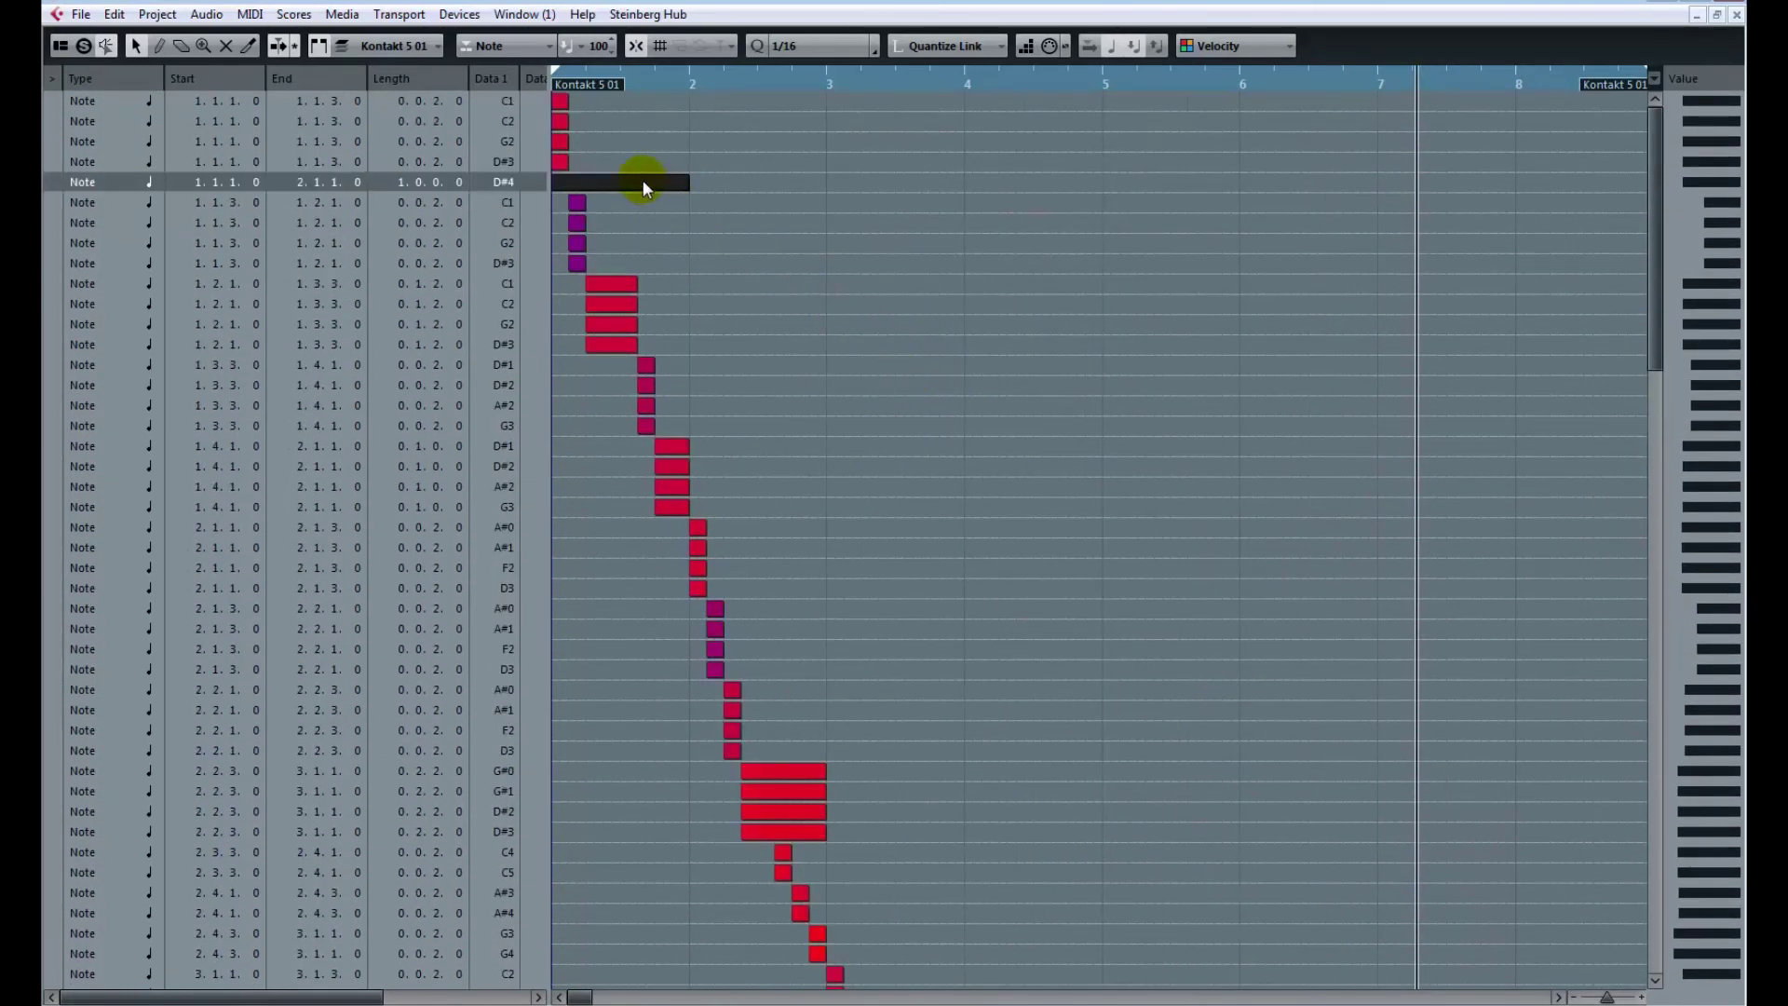
pyautogui.click(712, 101)
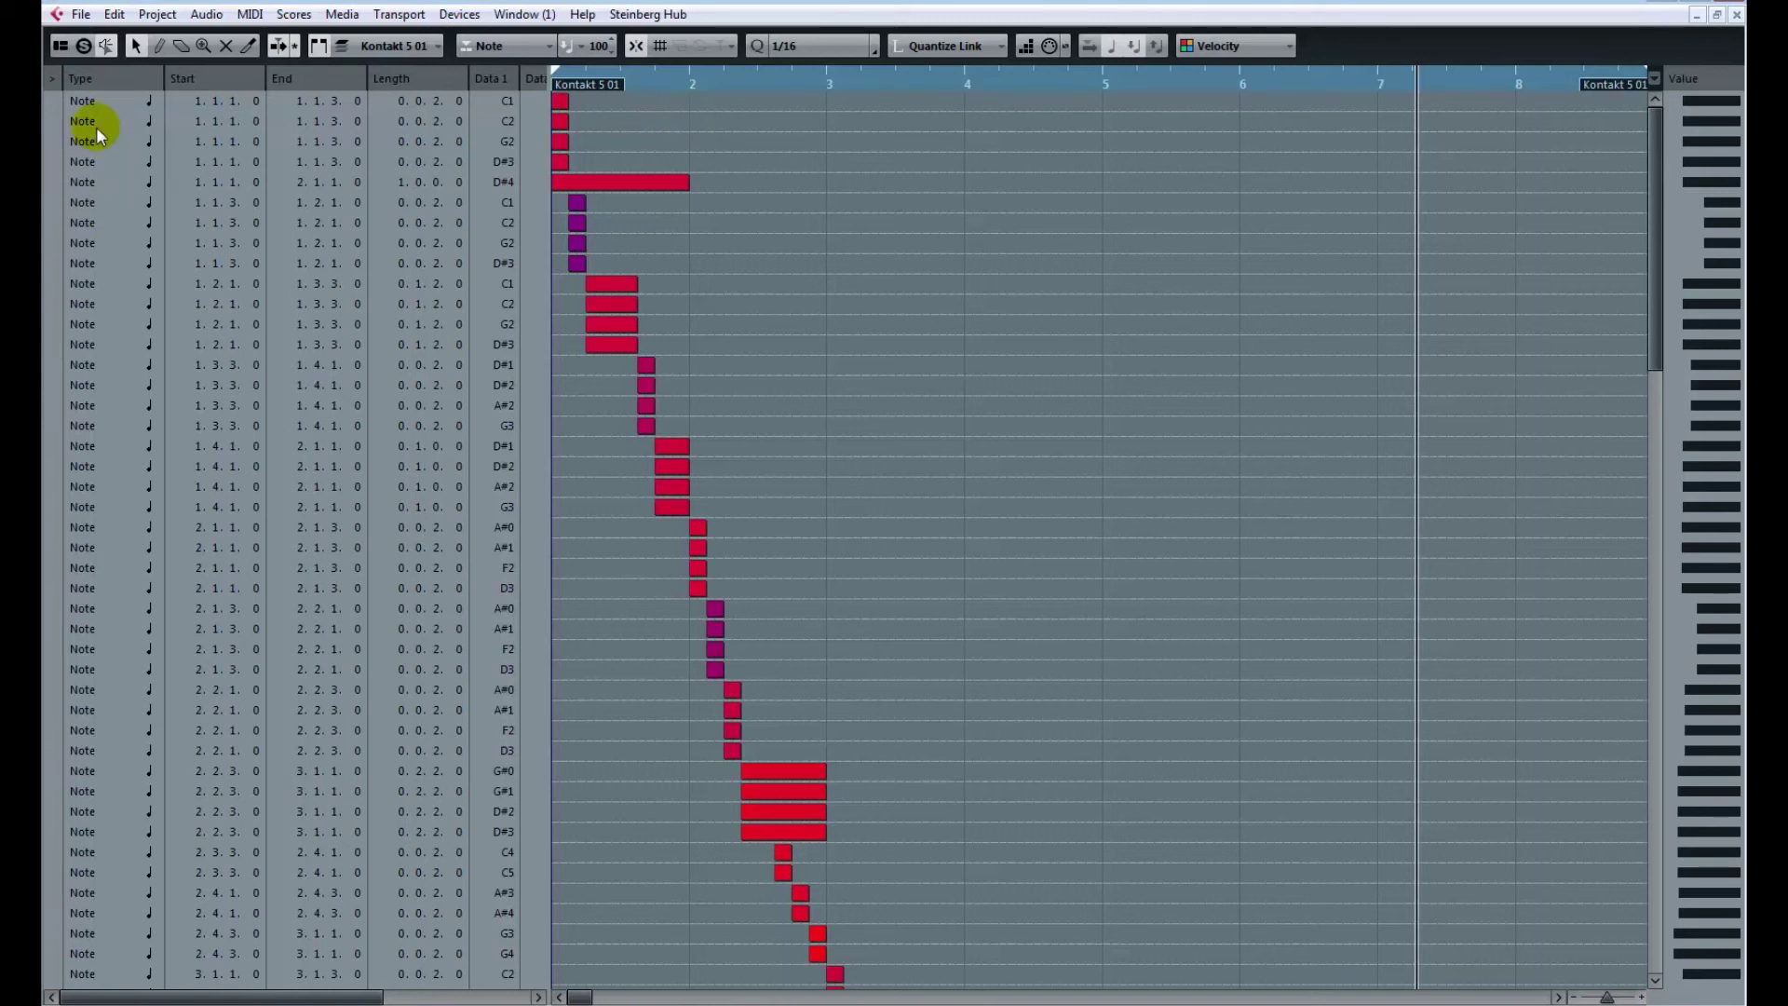
pyautogui.scroll(-20, 254, 550)
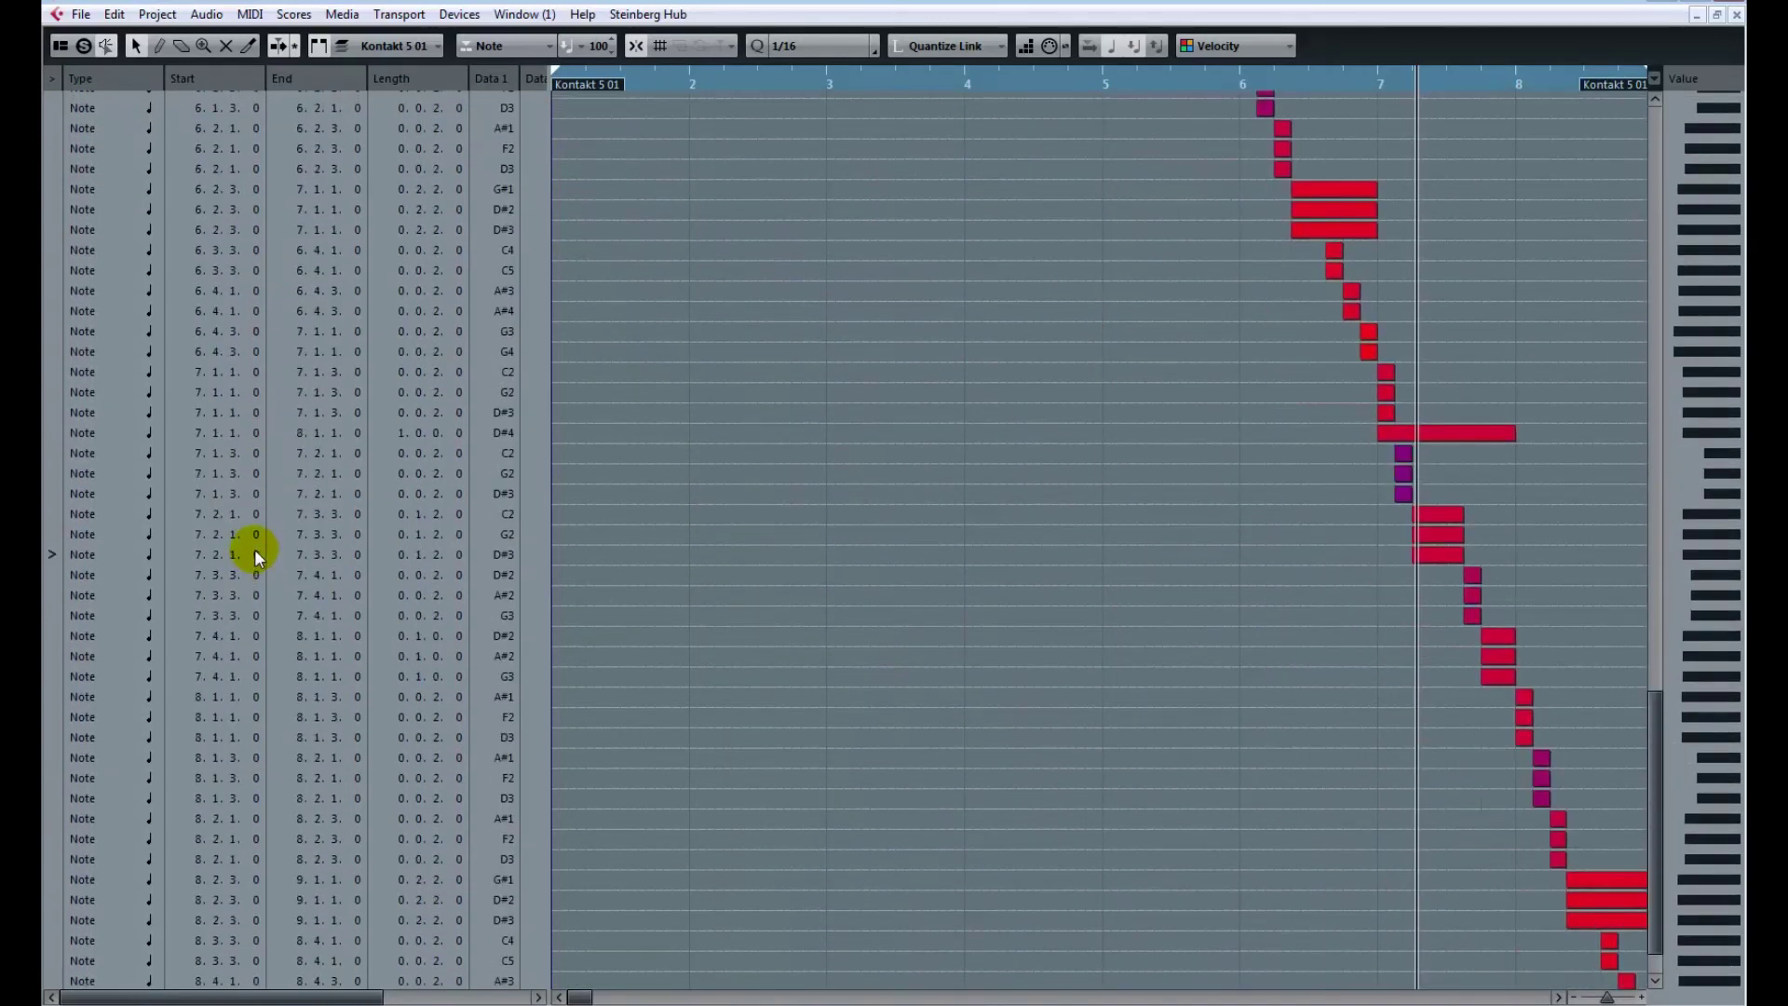
pyautogui.scroll(20, 253, 549)
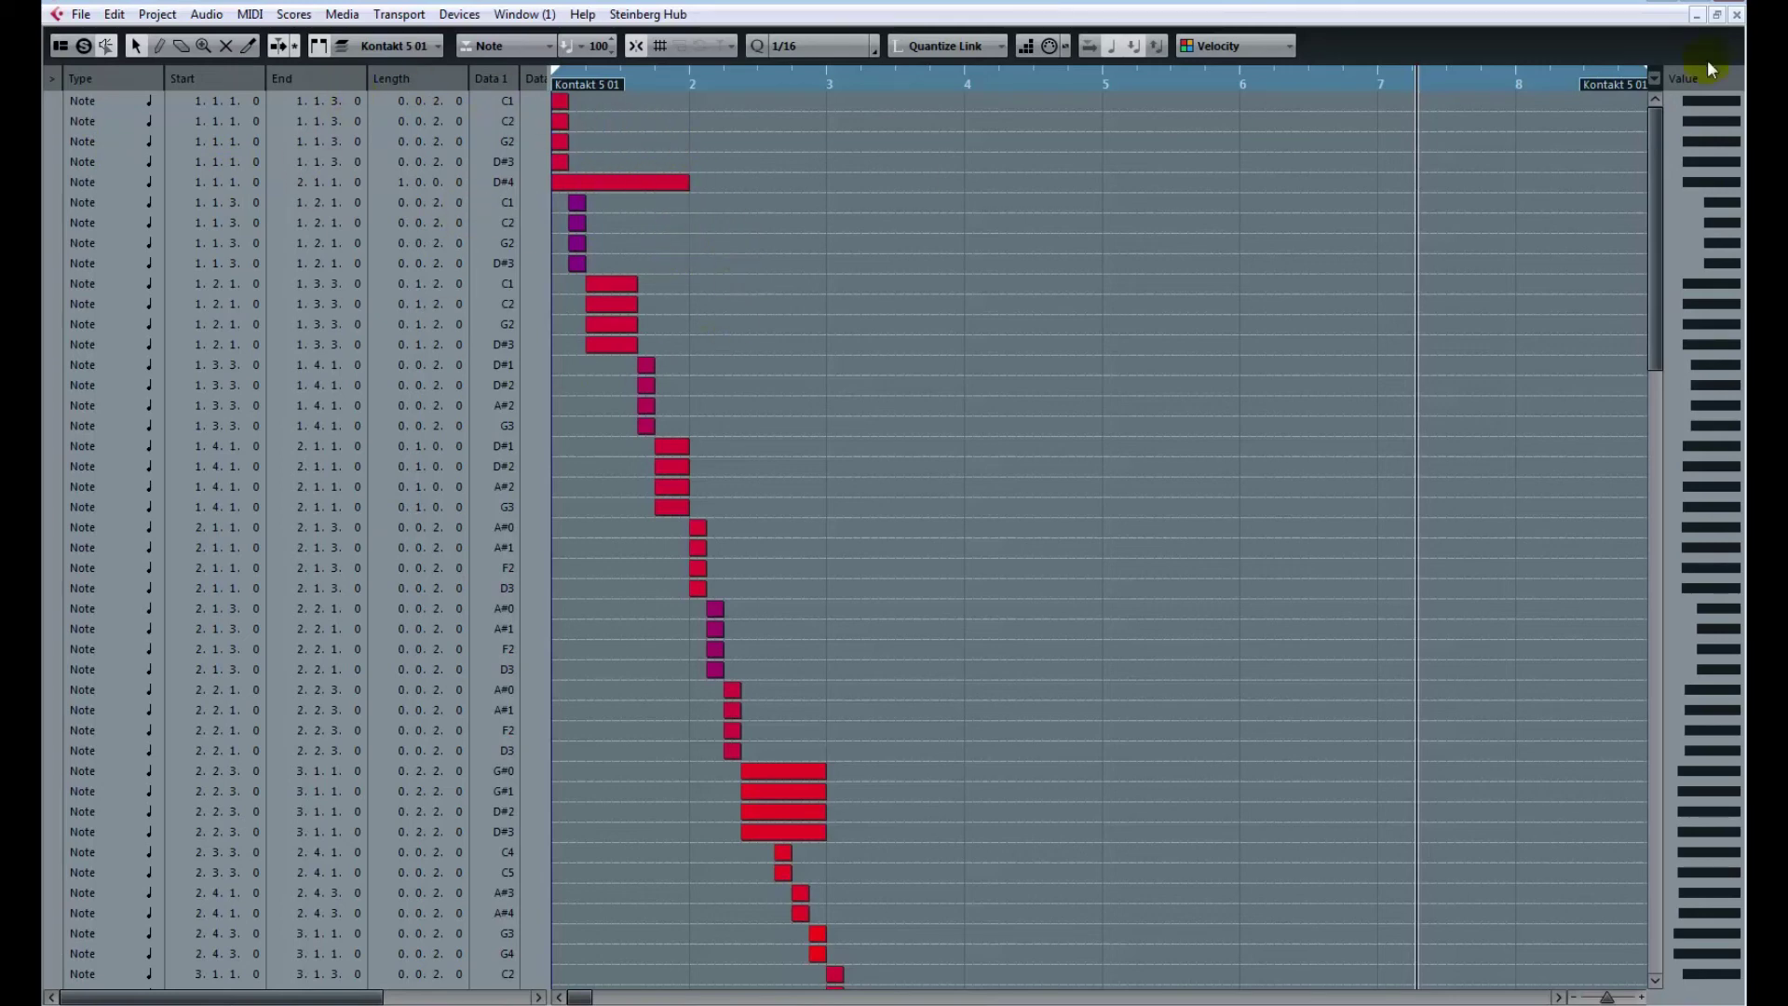
# Close the List Editor and make the Kontakt 5 01 track taller.
pyautogui.click(1736, 15)
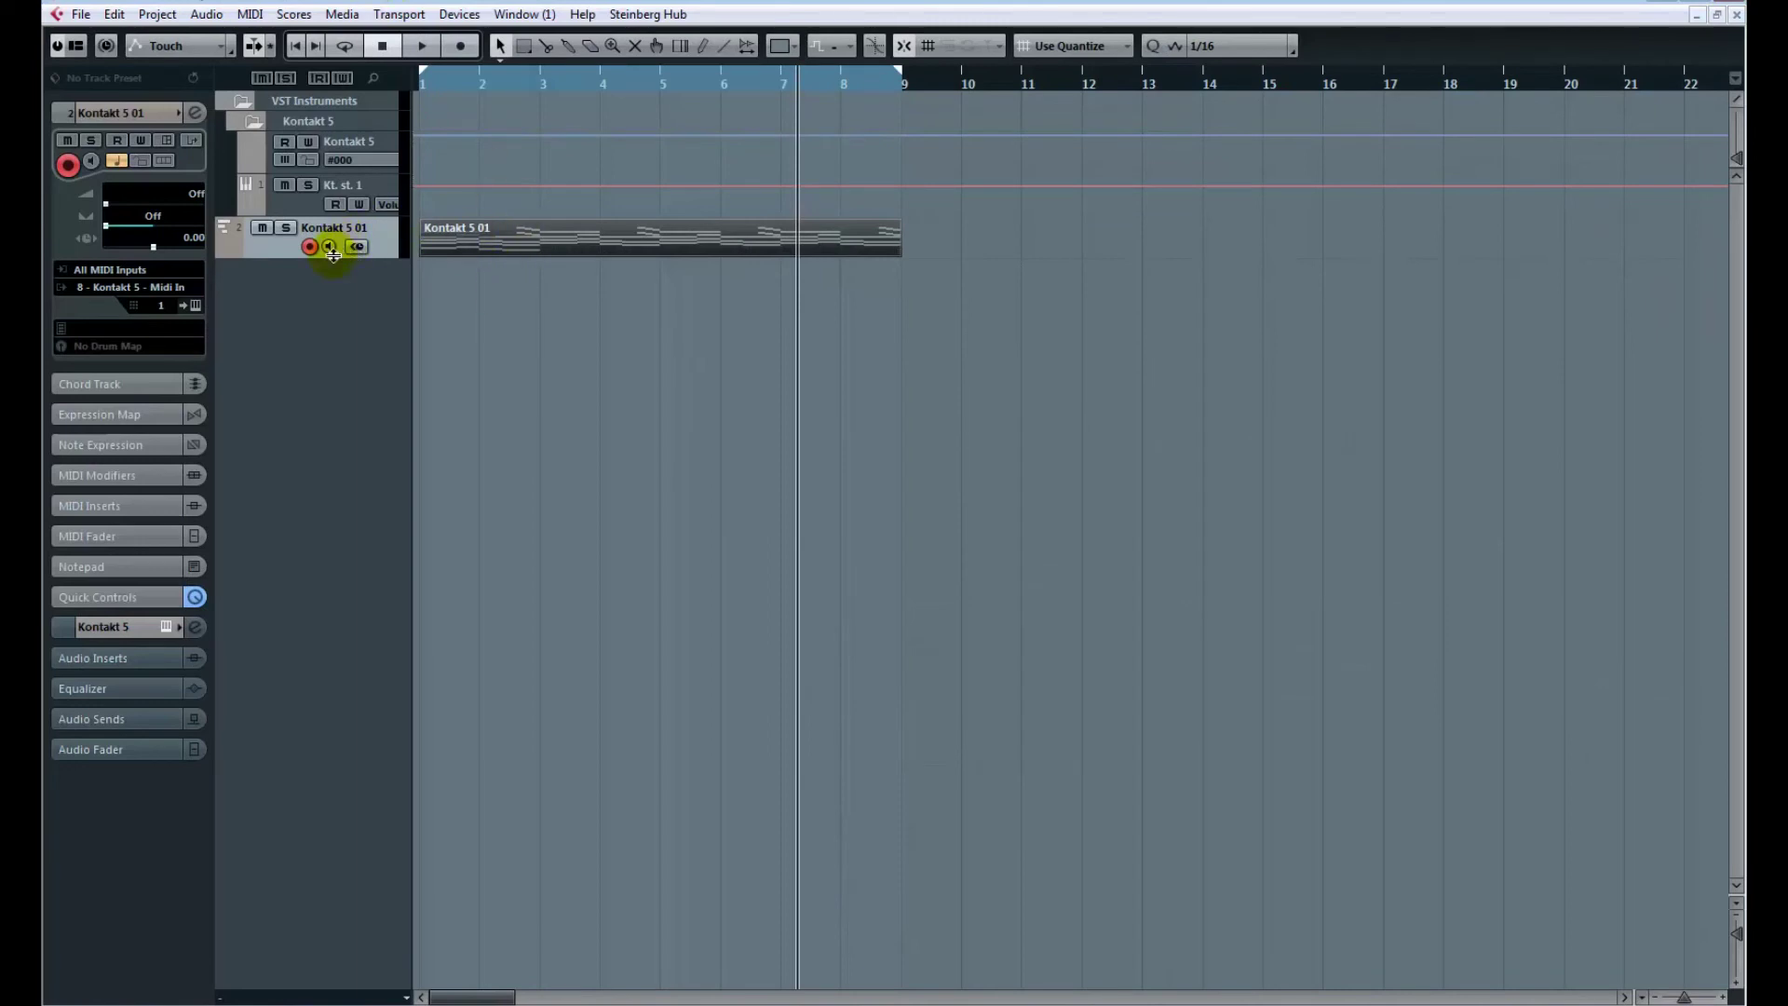
pyautogui.moveTo(334, 255); pyautogui.dragTo(346, 377)
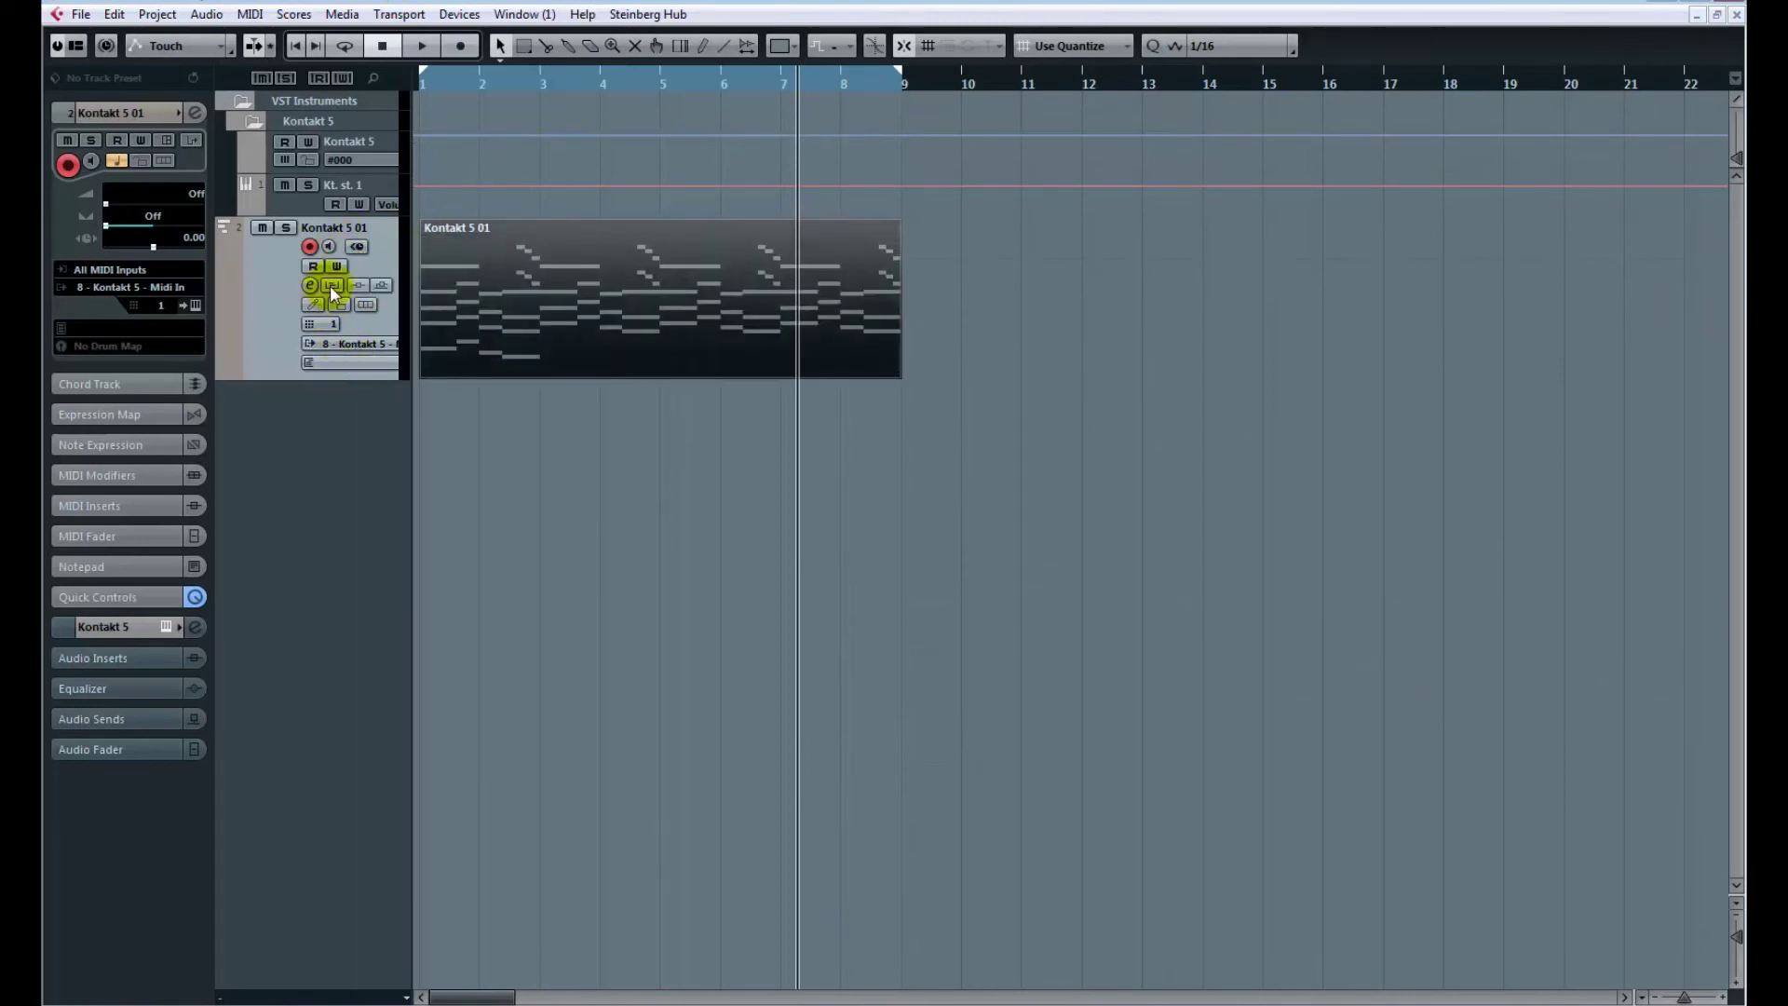
pyautogui.click(250, 14)
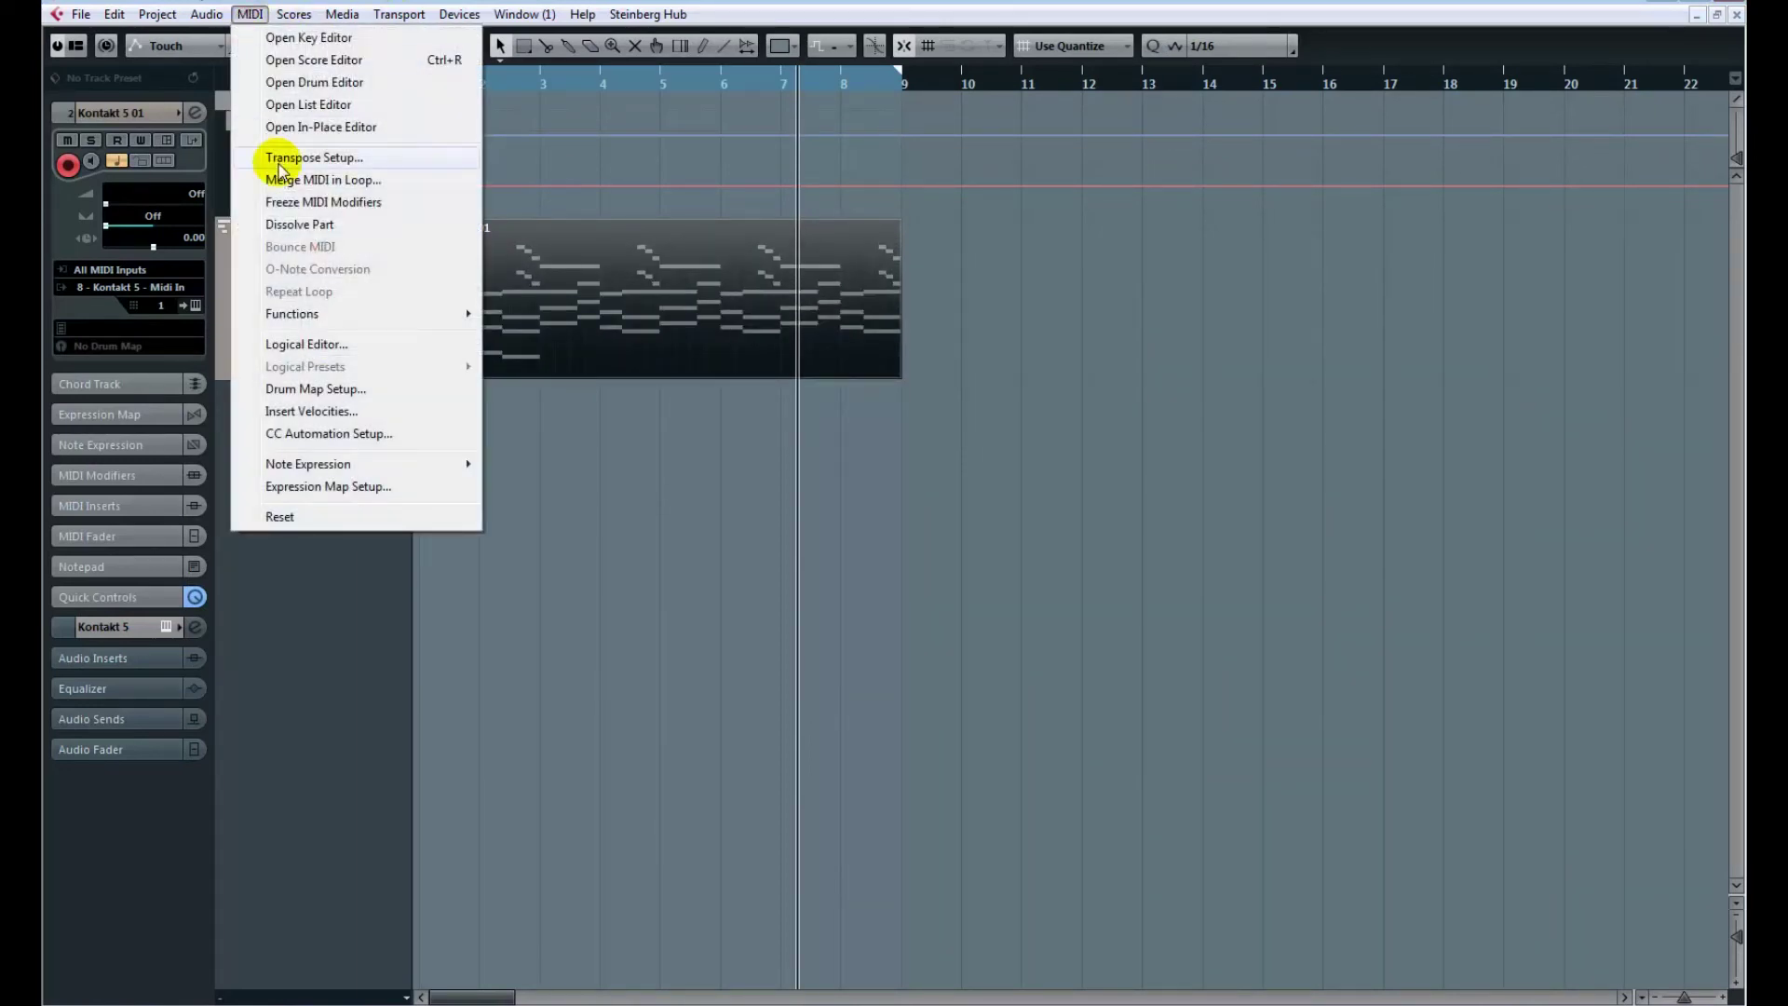
pyautogui.click(596, 479)
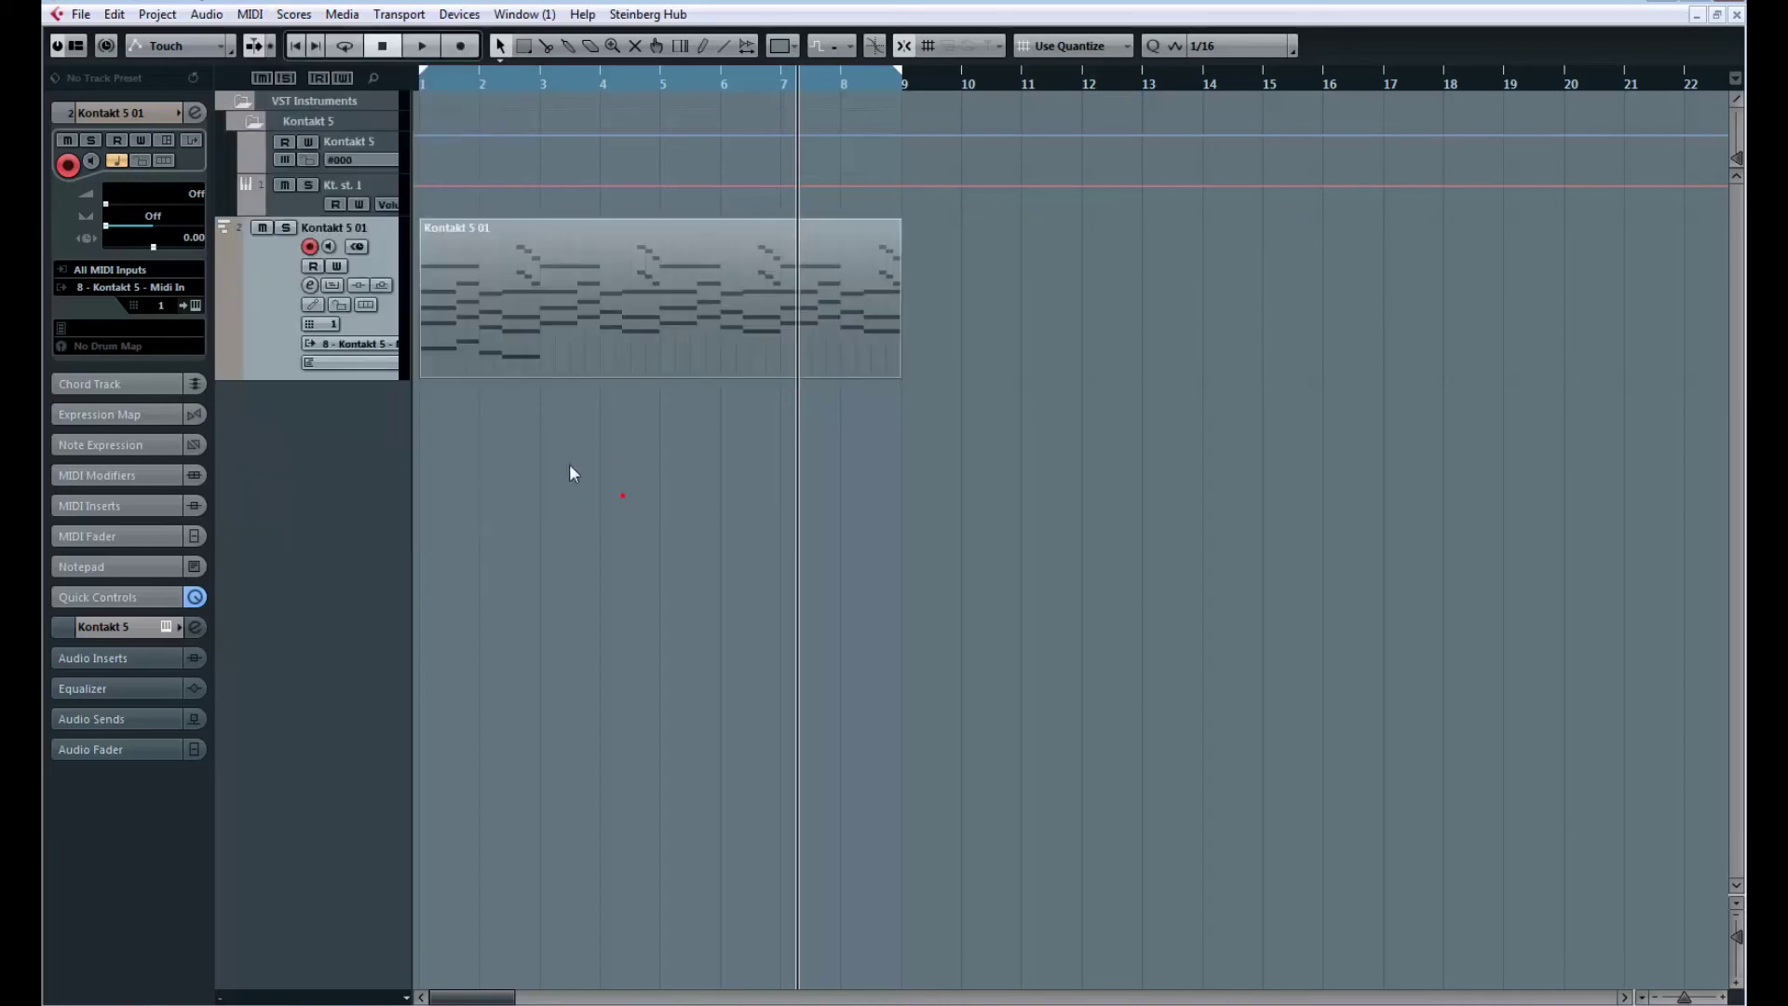
# Show and enlarge the part's notes in place, then open the part in the full Key Editor.
pyautogui.click(333, 286)
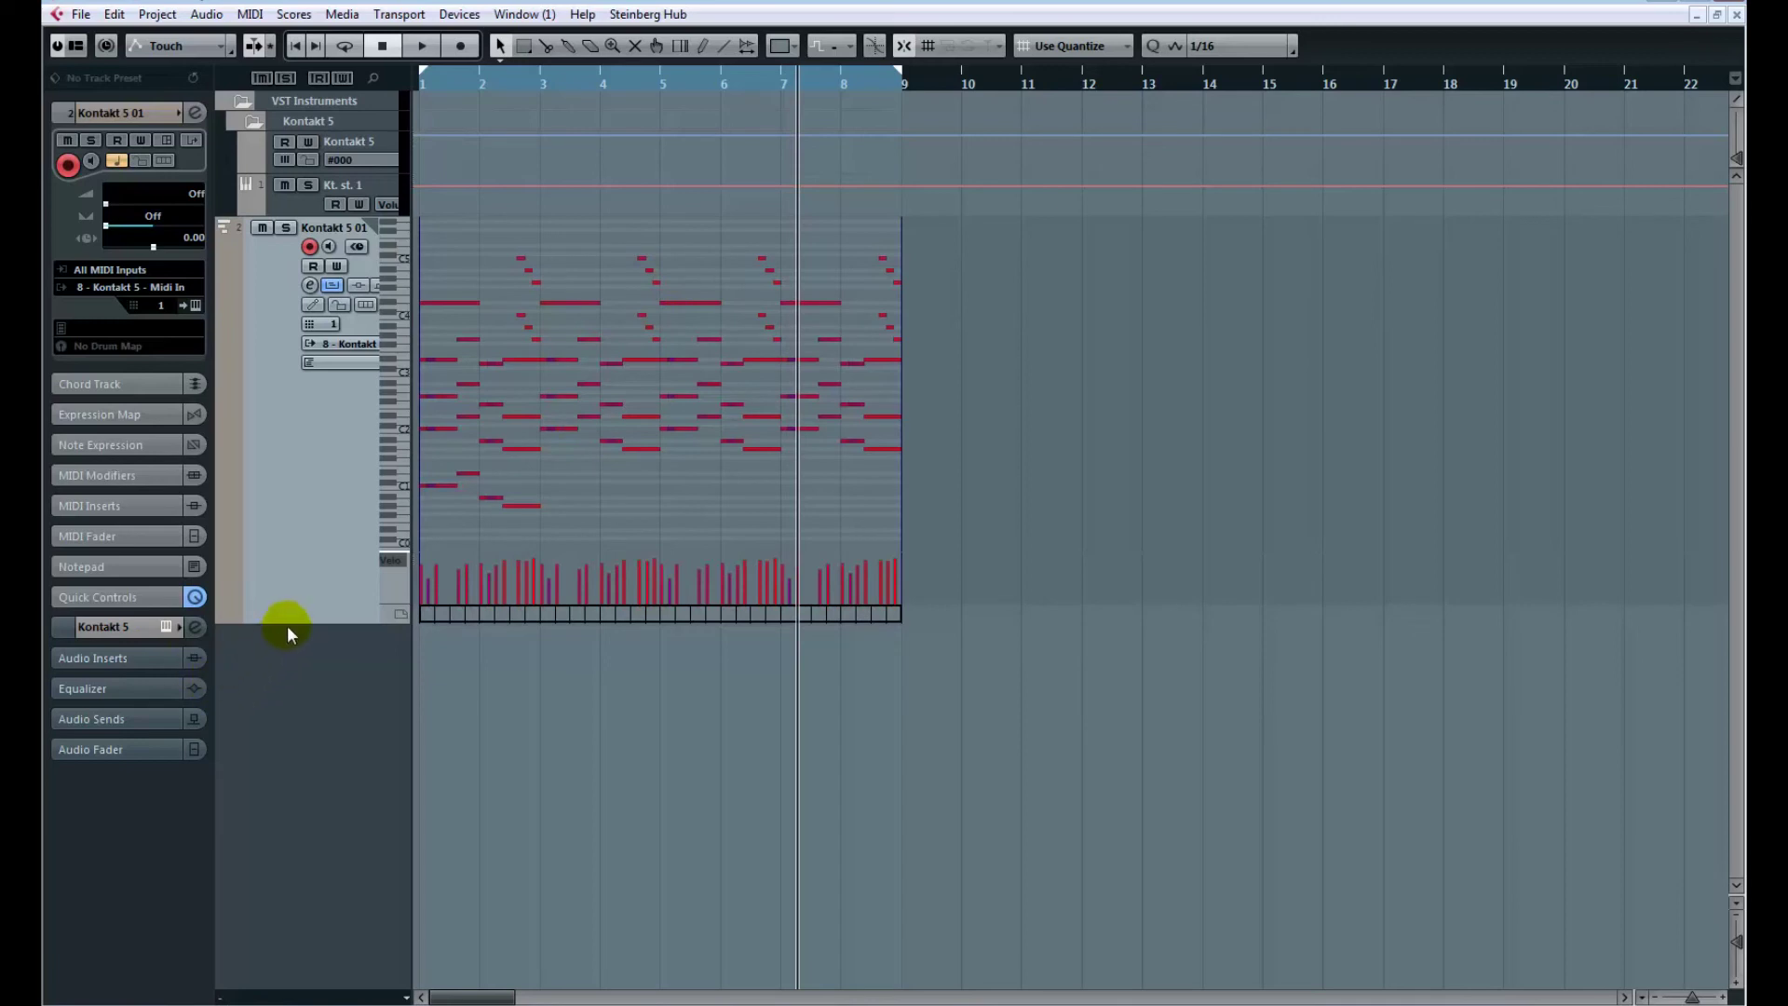
pyautogui.moveTo(288, 623); pyautogui.dragTo(403, 830)
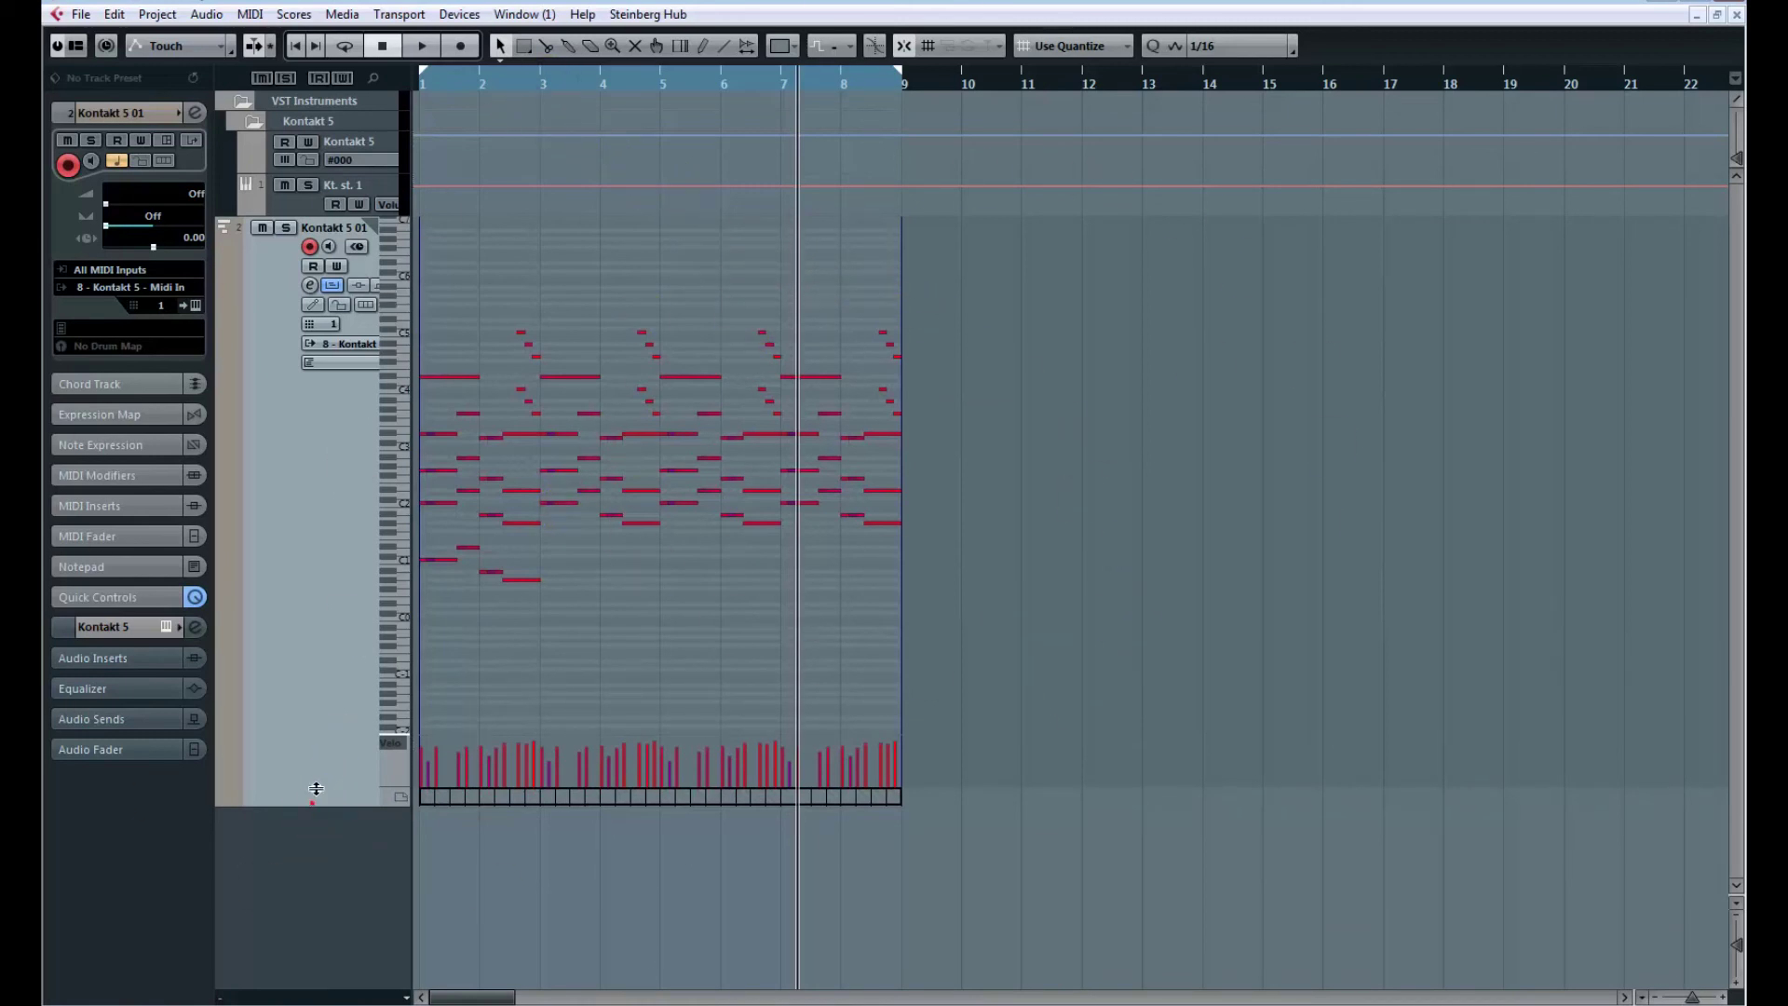
pyautogui.moveTo(317, 753); pyautogui.dragTo(363, 778)
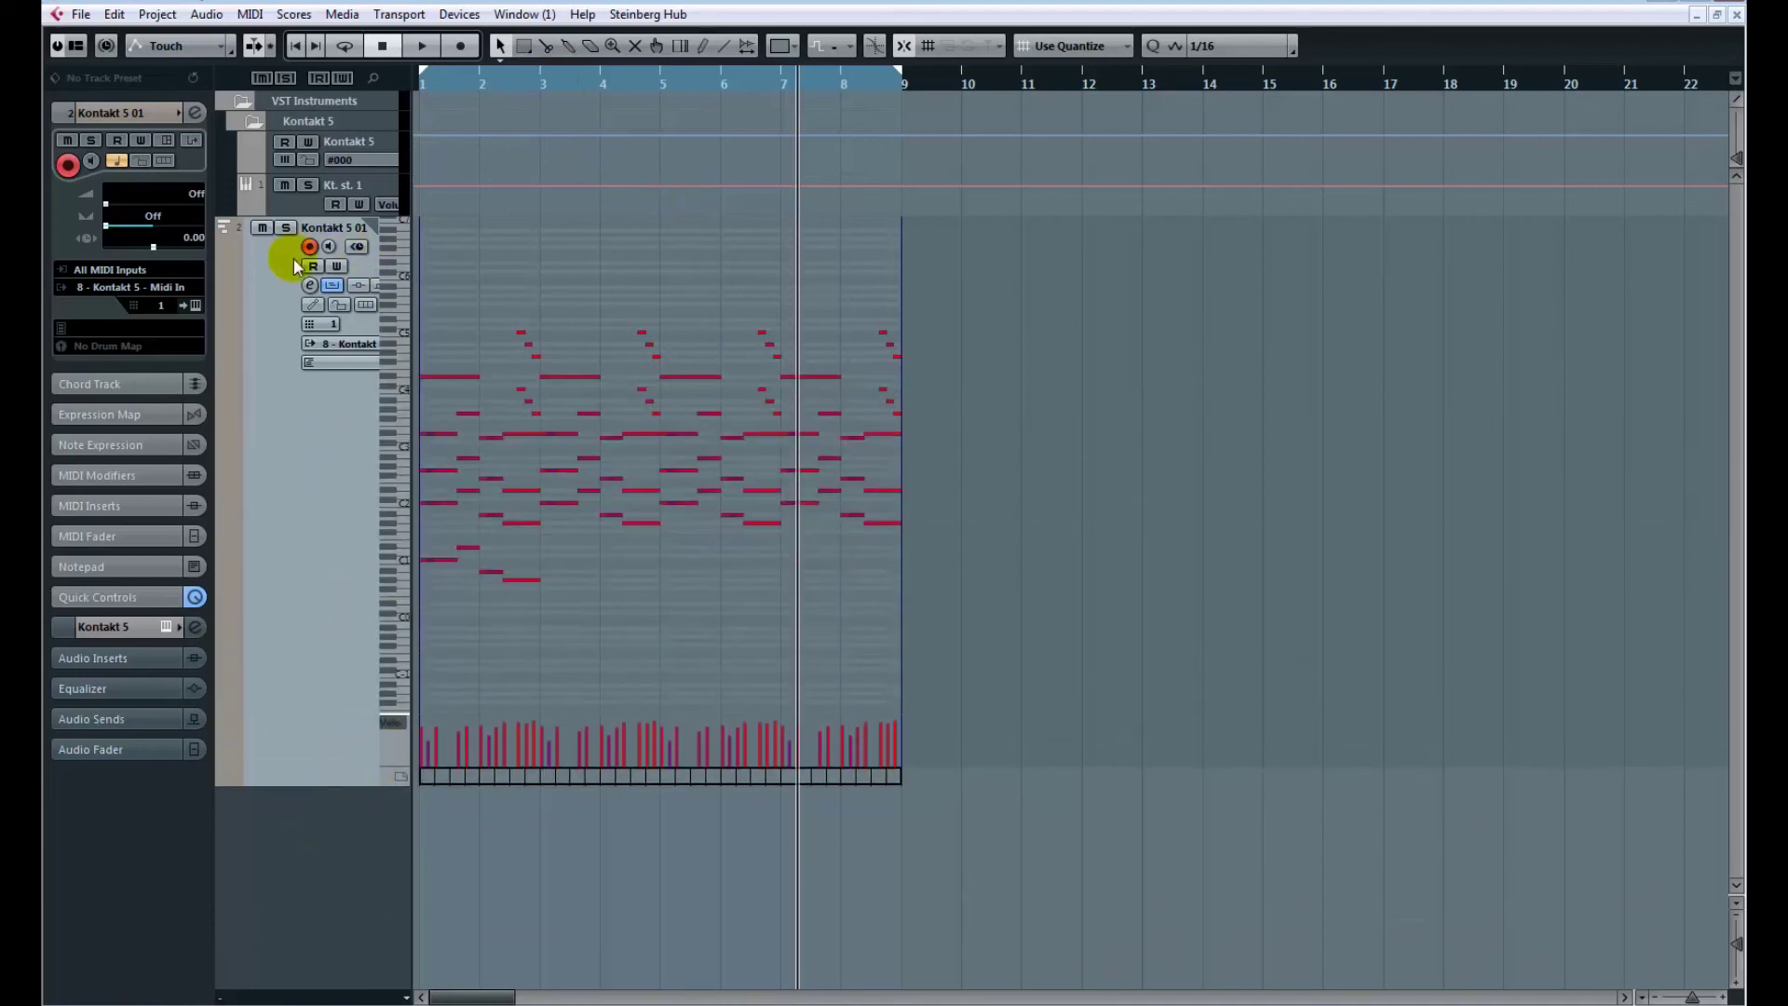
pyautogui.click(331, 284)
pyautogui.doubleClick(650, 282)
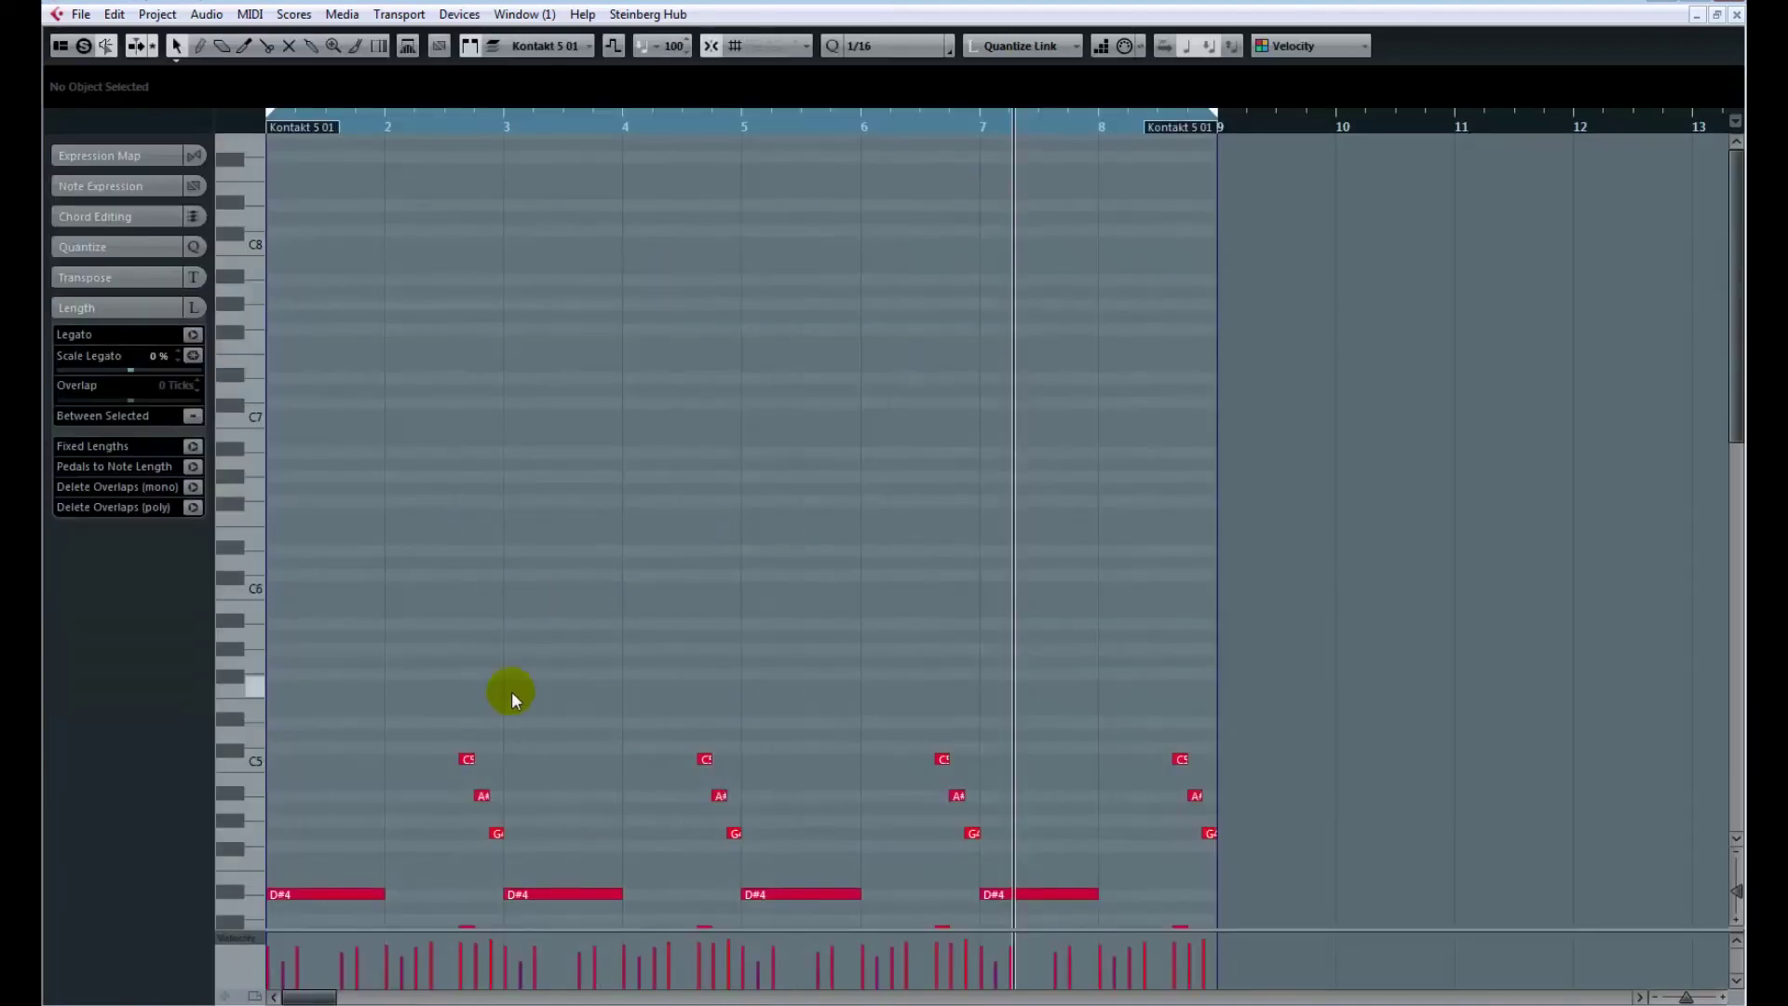
# Close the Key Editor and reopen the part's notes in the in-place editor on the track.
pyautogui.click(1735, 14)
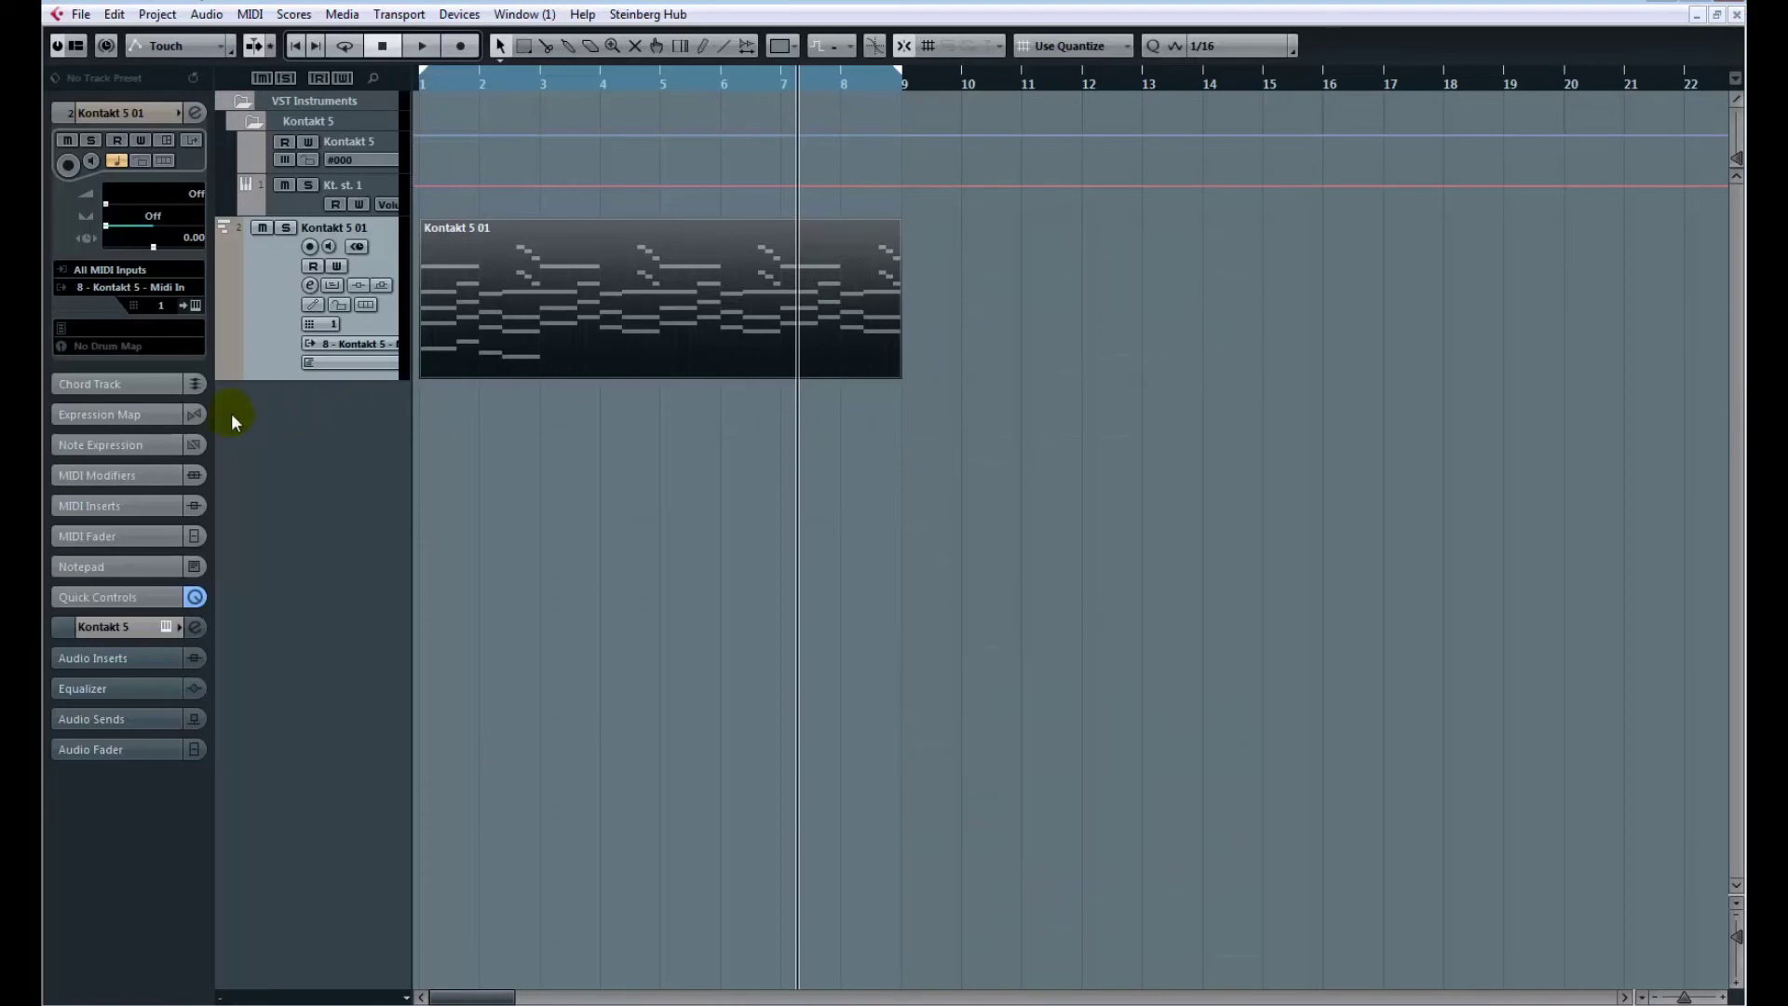
pyautogui.click(331, 285)
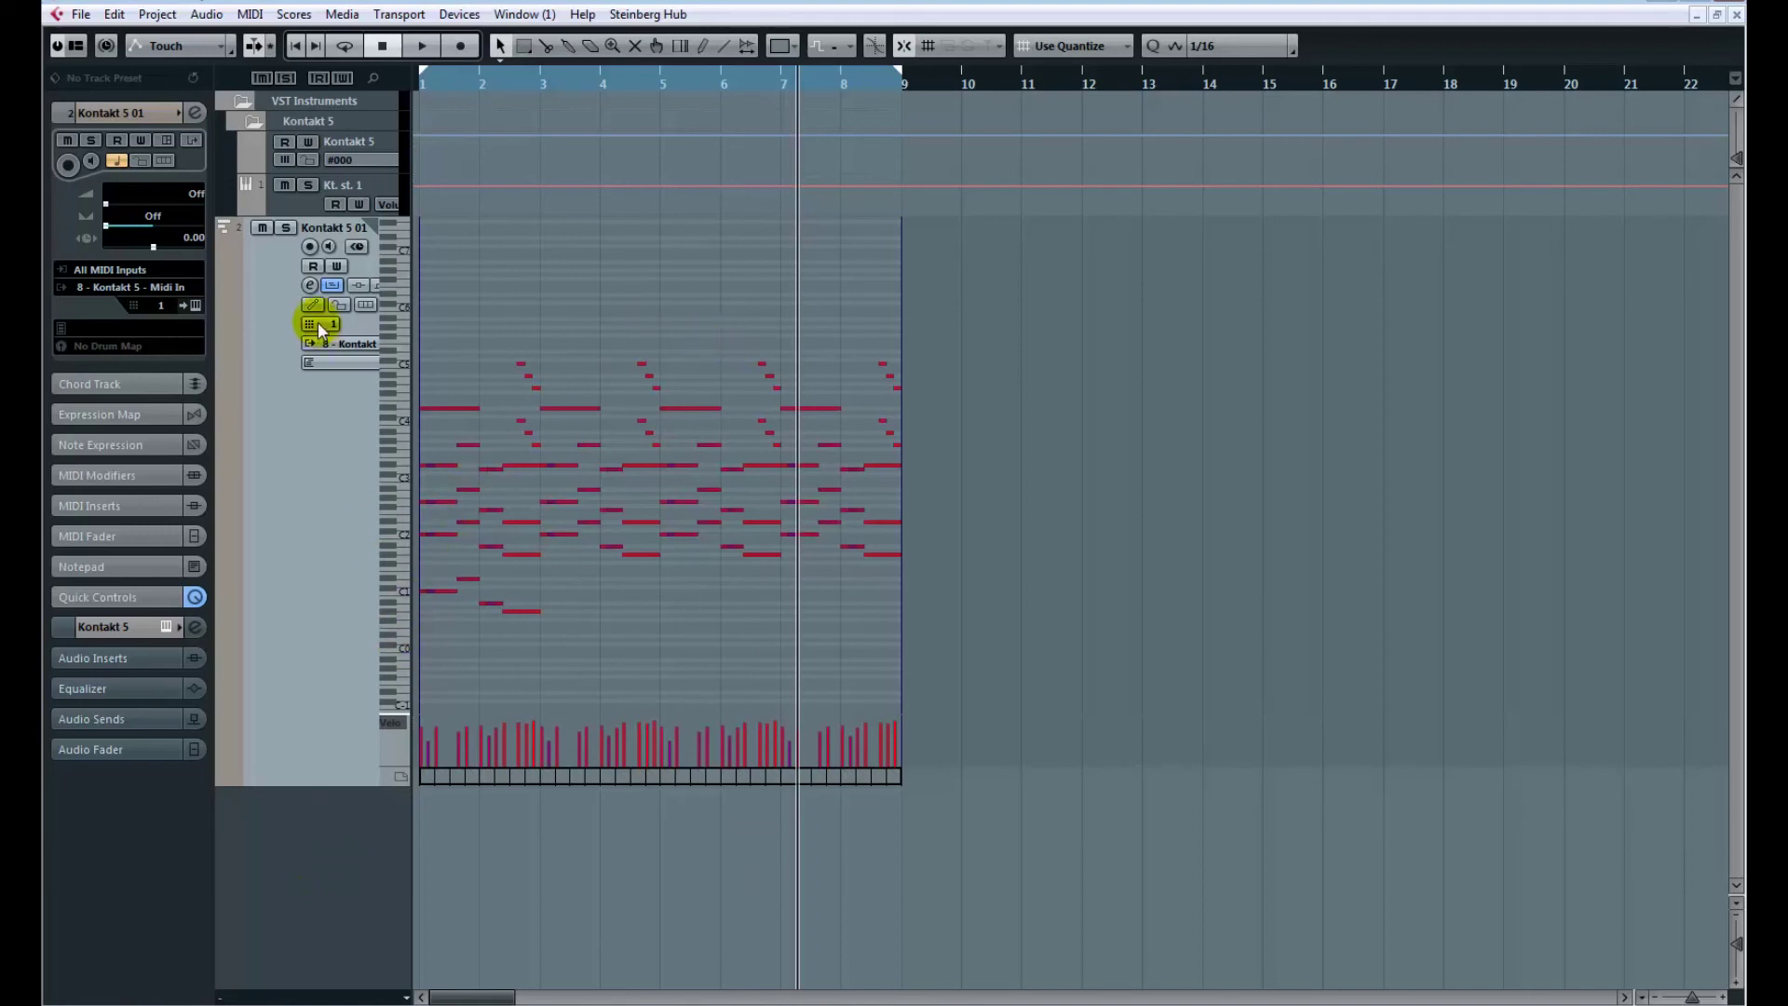
pyautogui.click(331, 284)
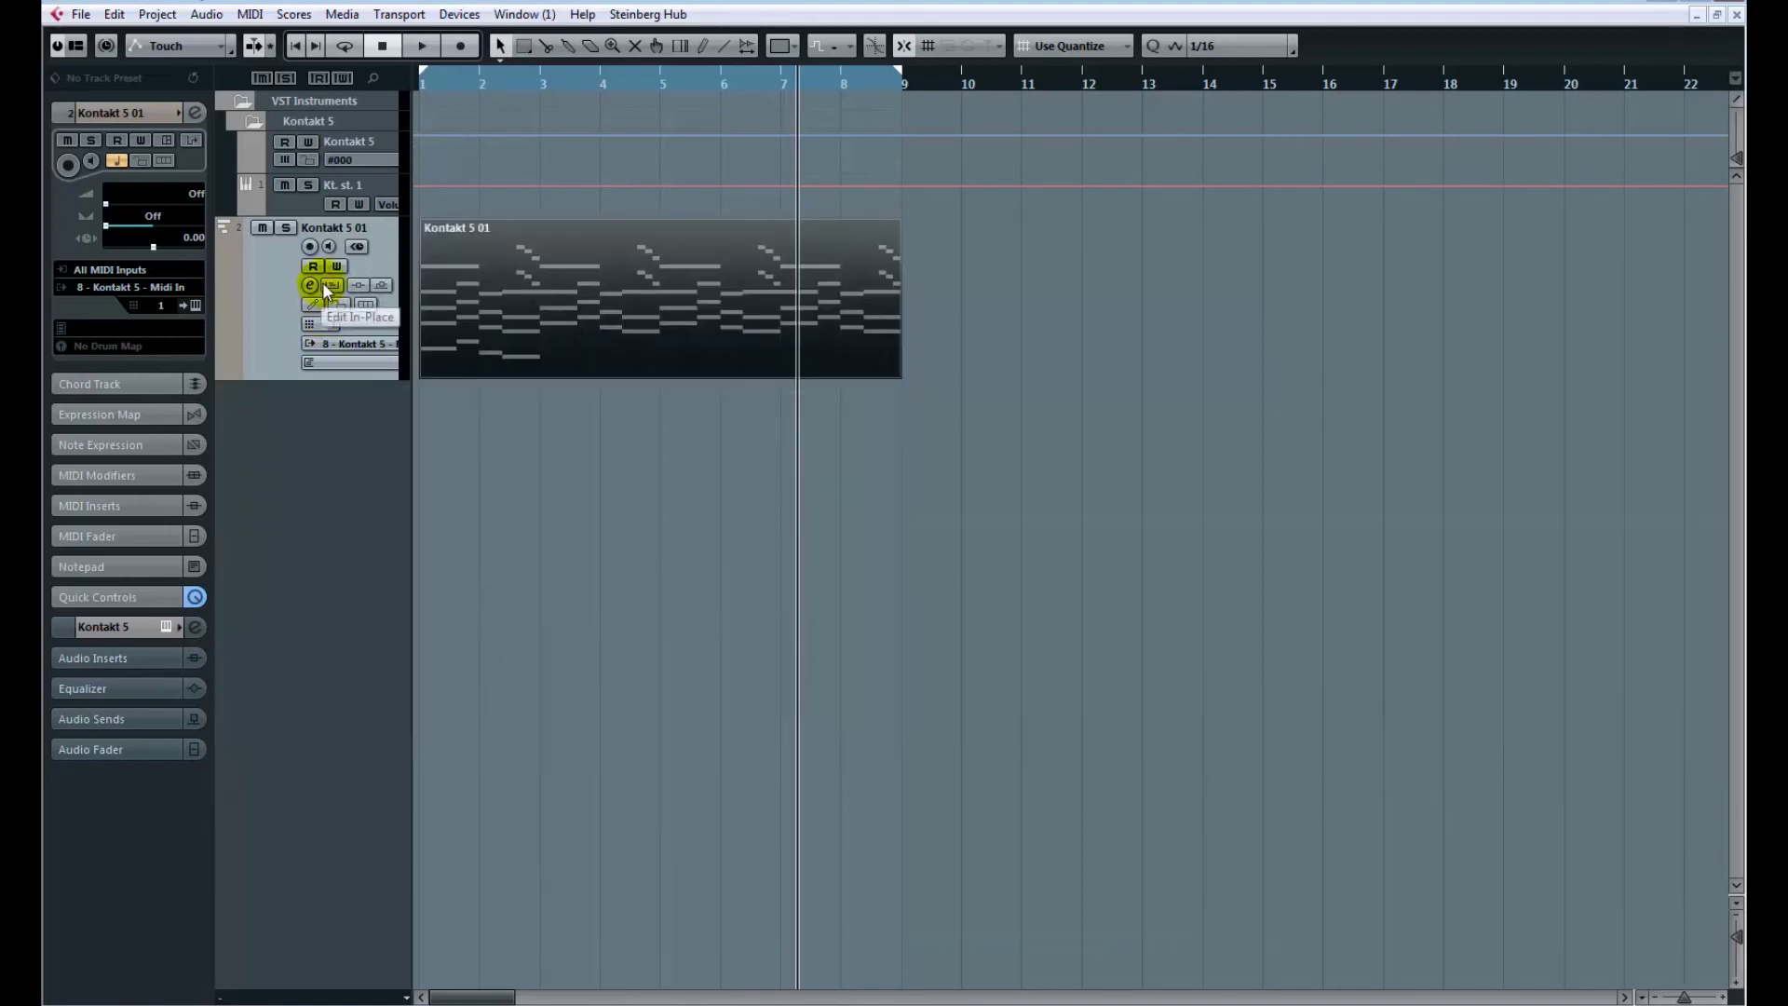
pyautogui.click(333, 284)
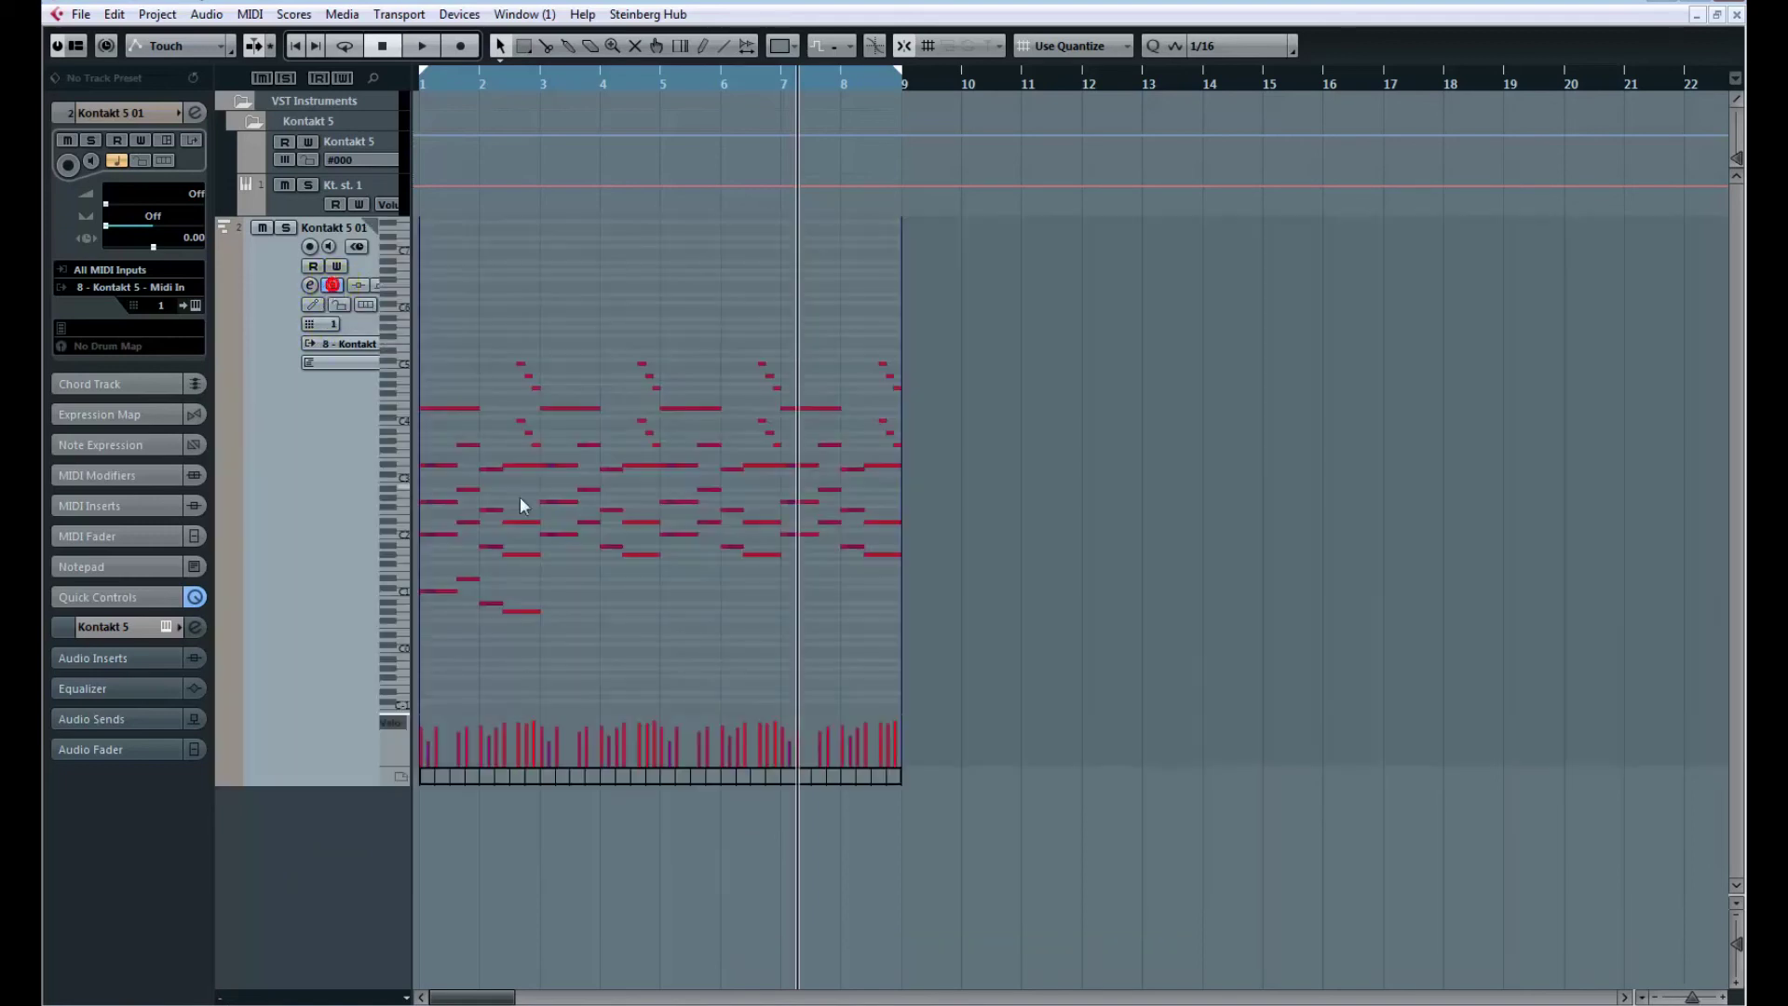
# Move the first note at bar 1 up to E5, play it back, and collapse the in-place editor.
pyautogui.moveTo(446, 409); pyautogui.dragTo(441, 350)
pyautogui.click(494, 81)
pyautogui.press('space')
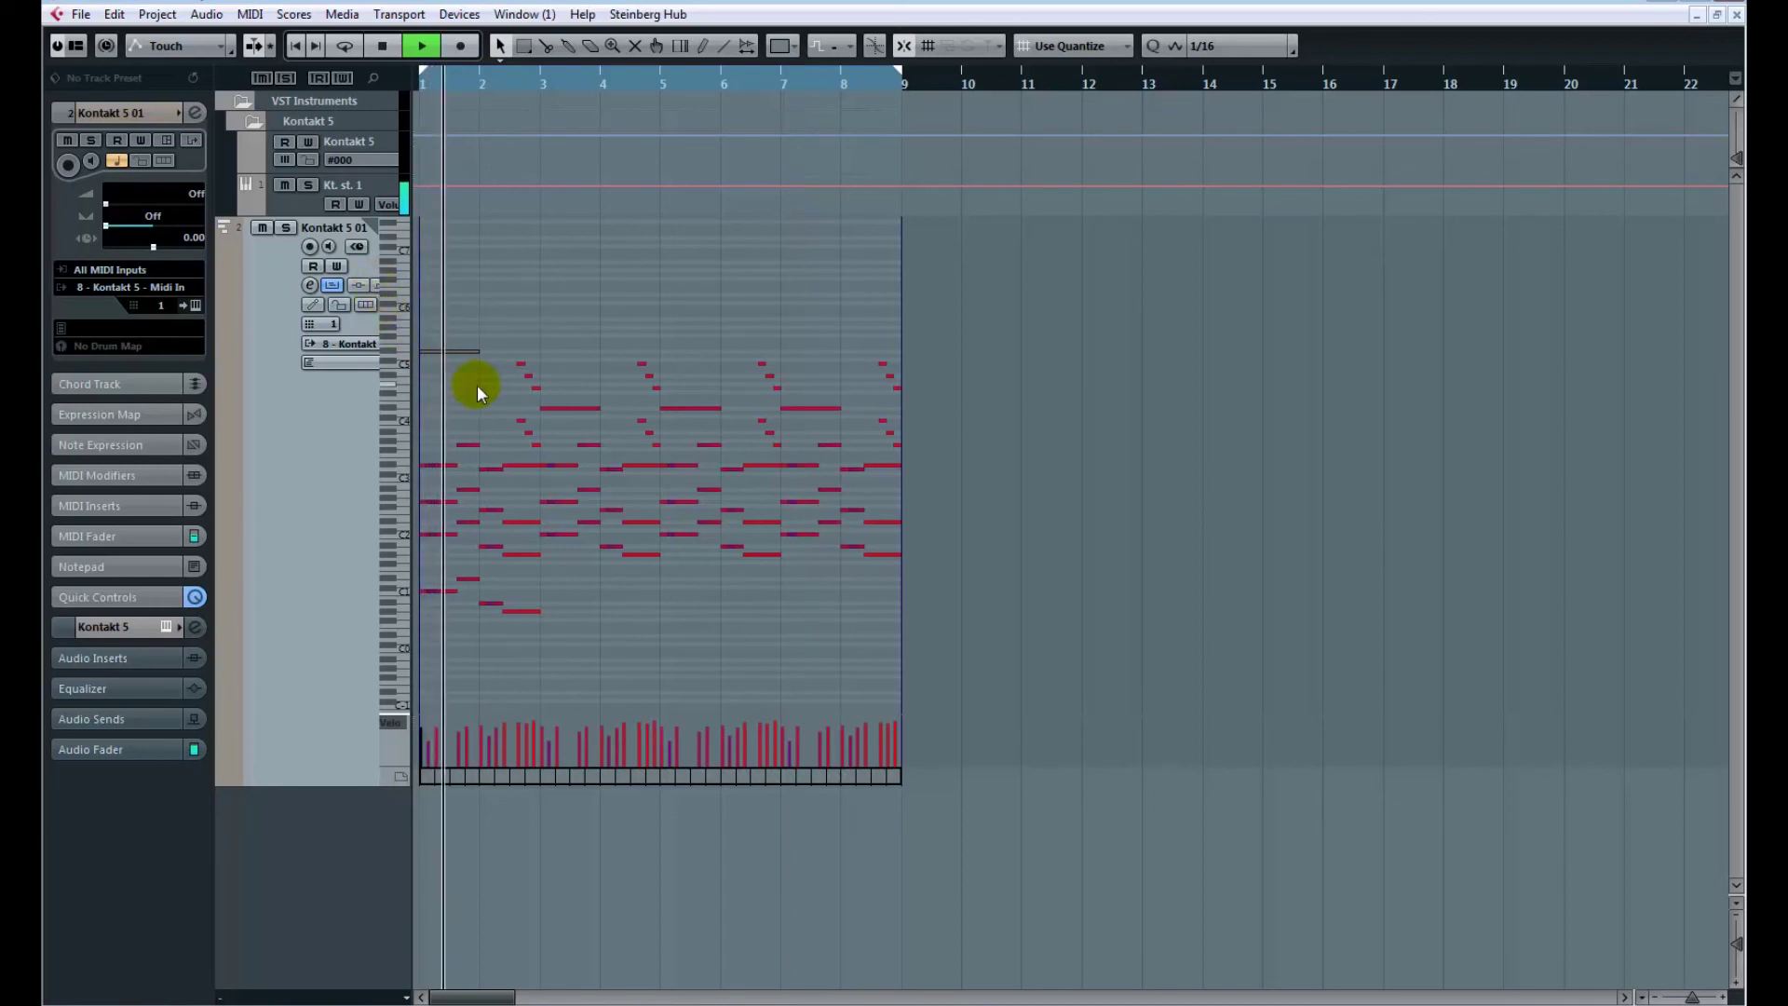
pyautogui.press('space')
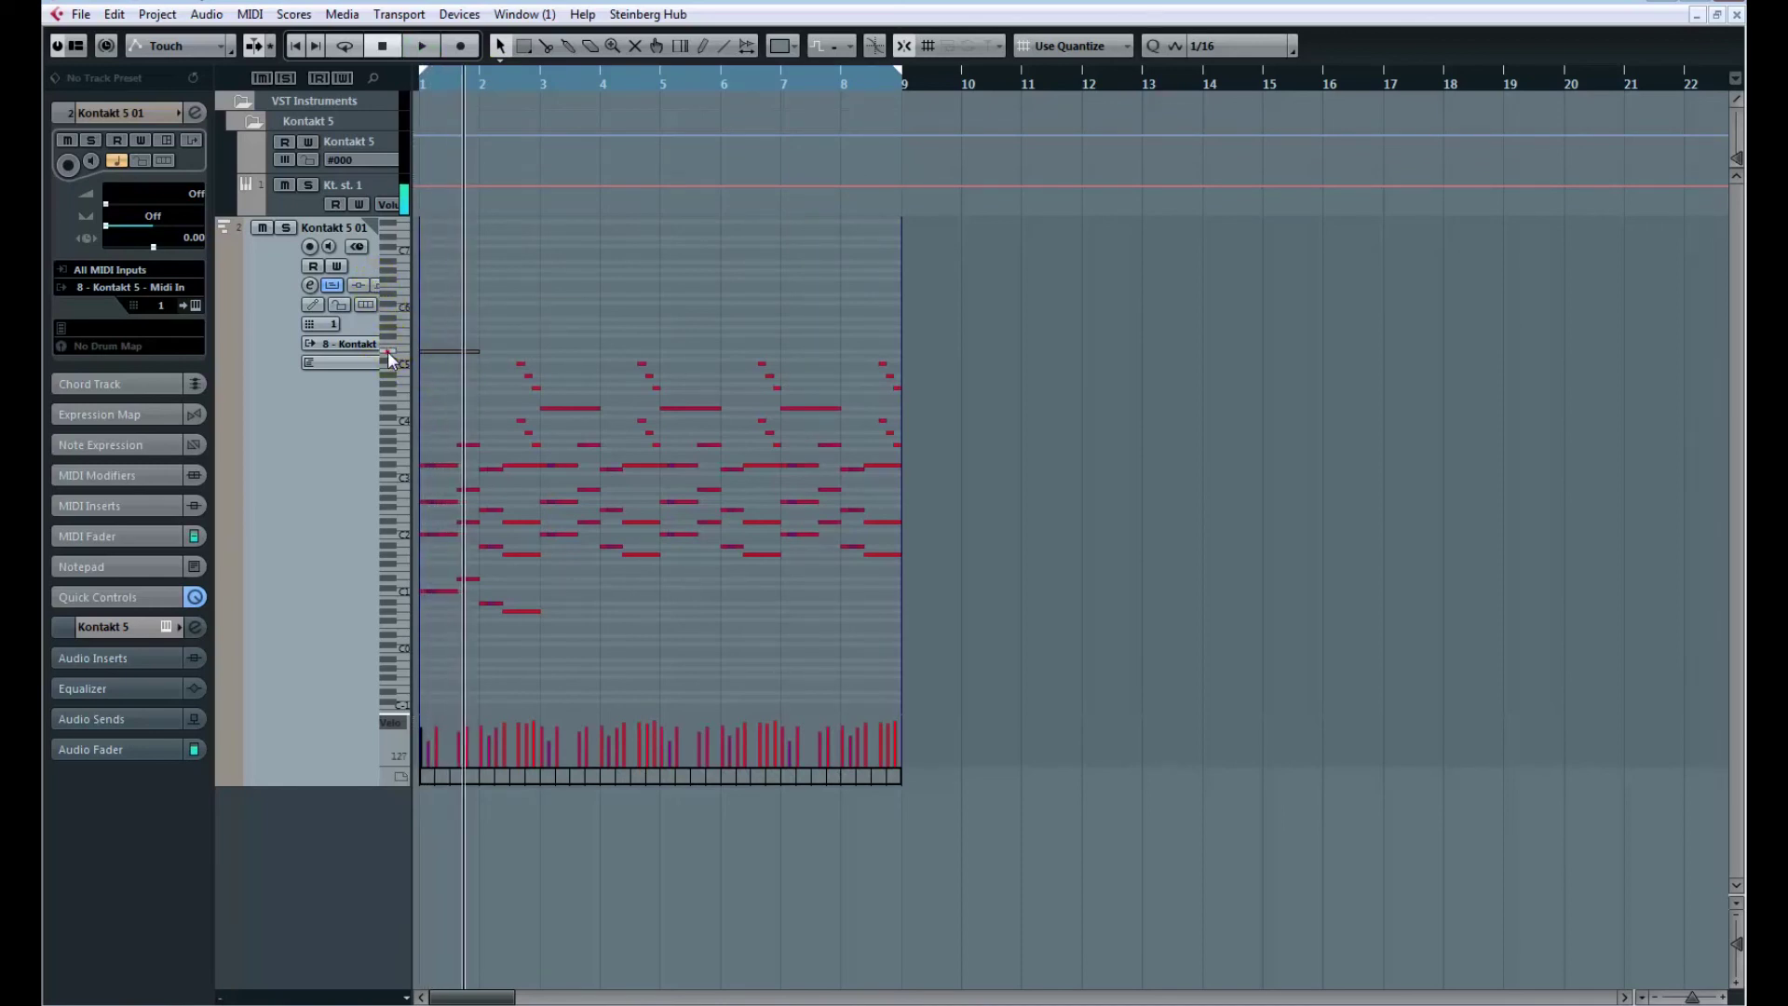
pyautogui.click(333, 285)
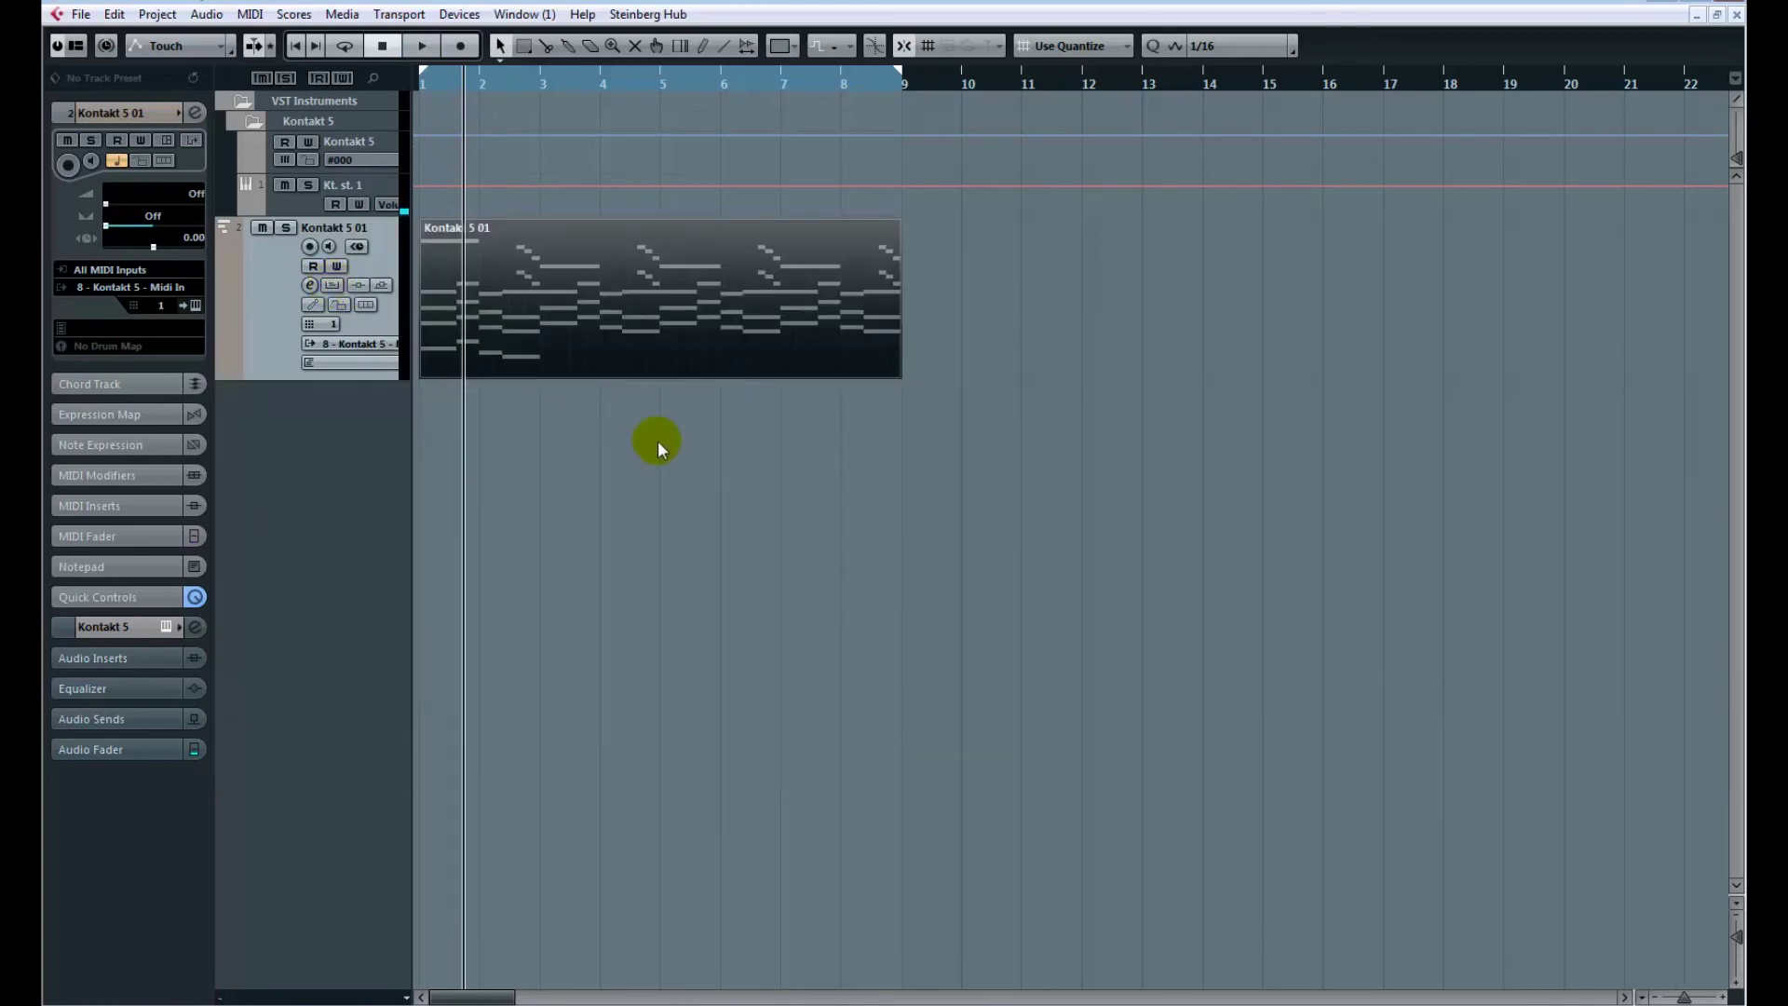
pyautogui.click(657, 439)
pyautogui.click(332, 285)
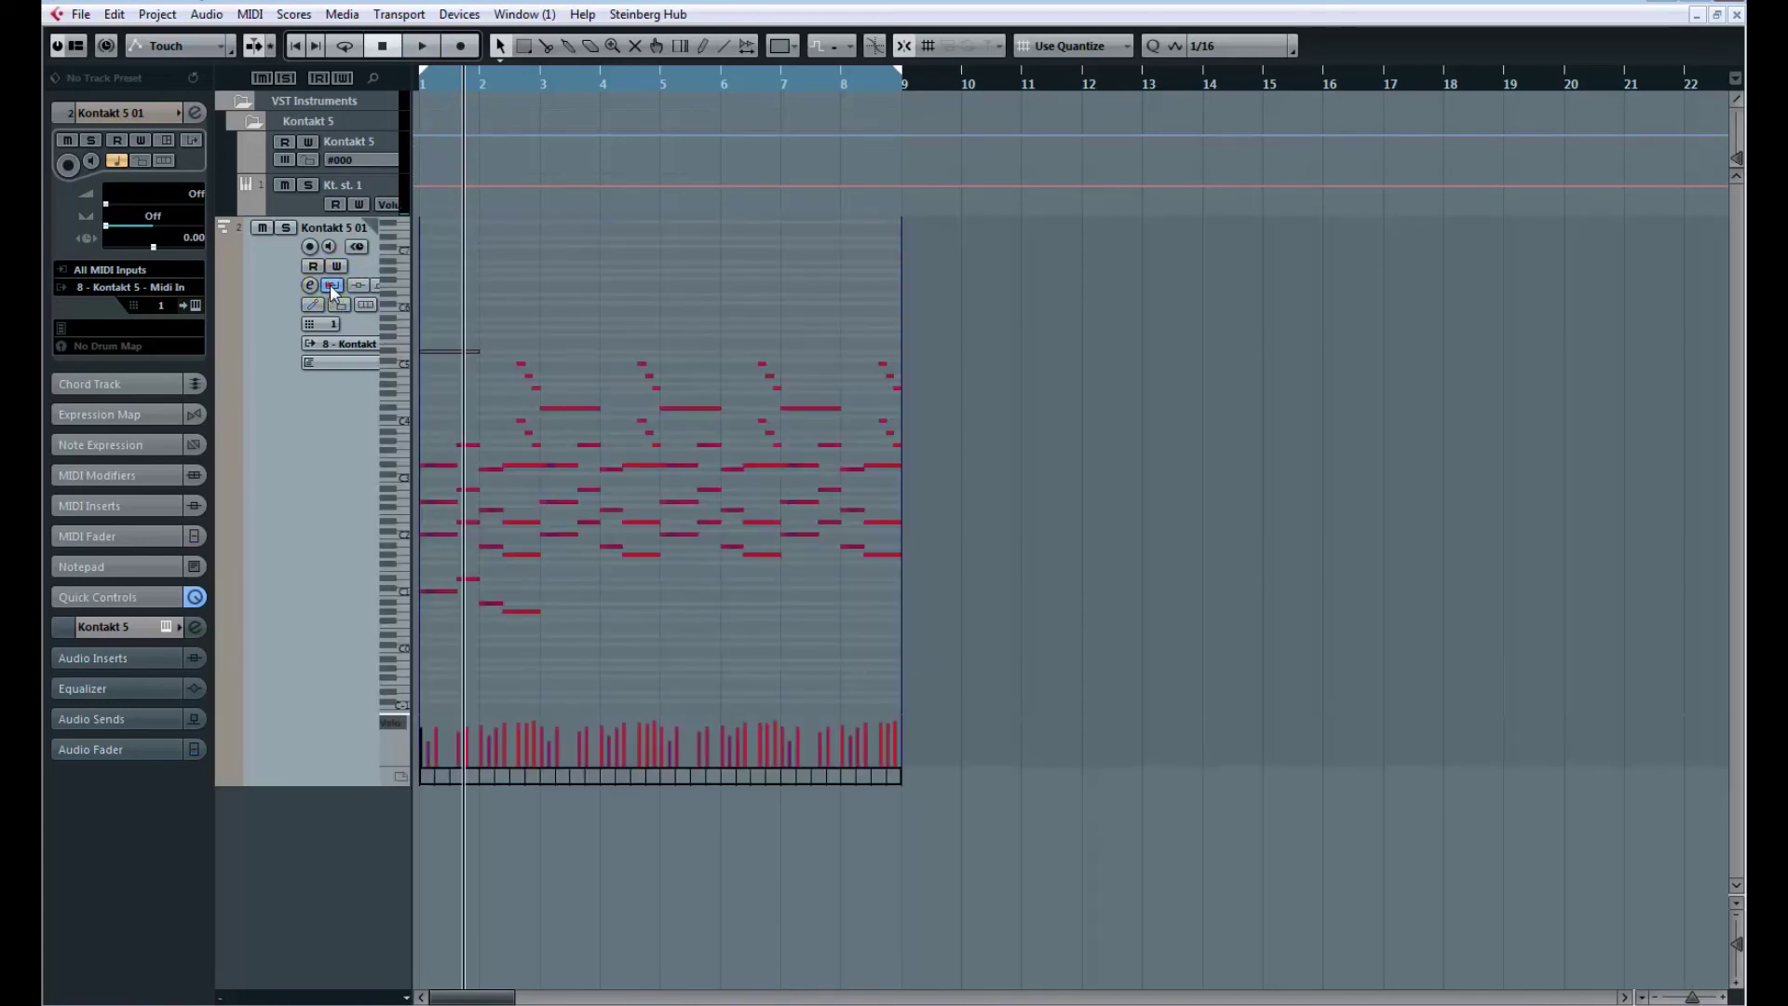
pyautogui.click(667, 283)
pyautogui.click(335, 288)
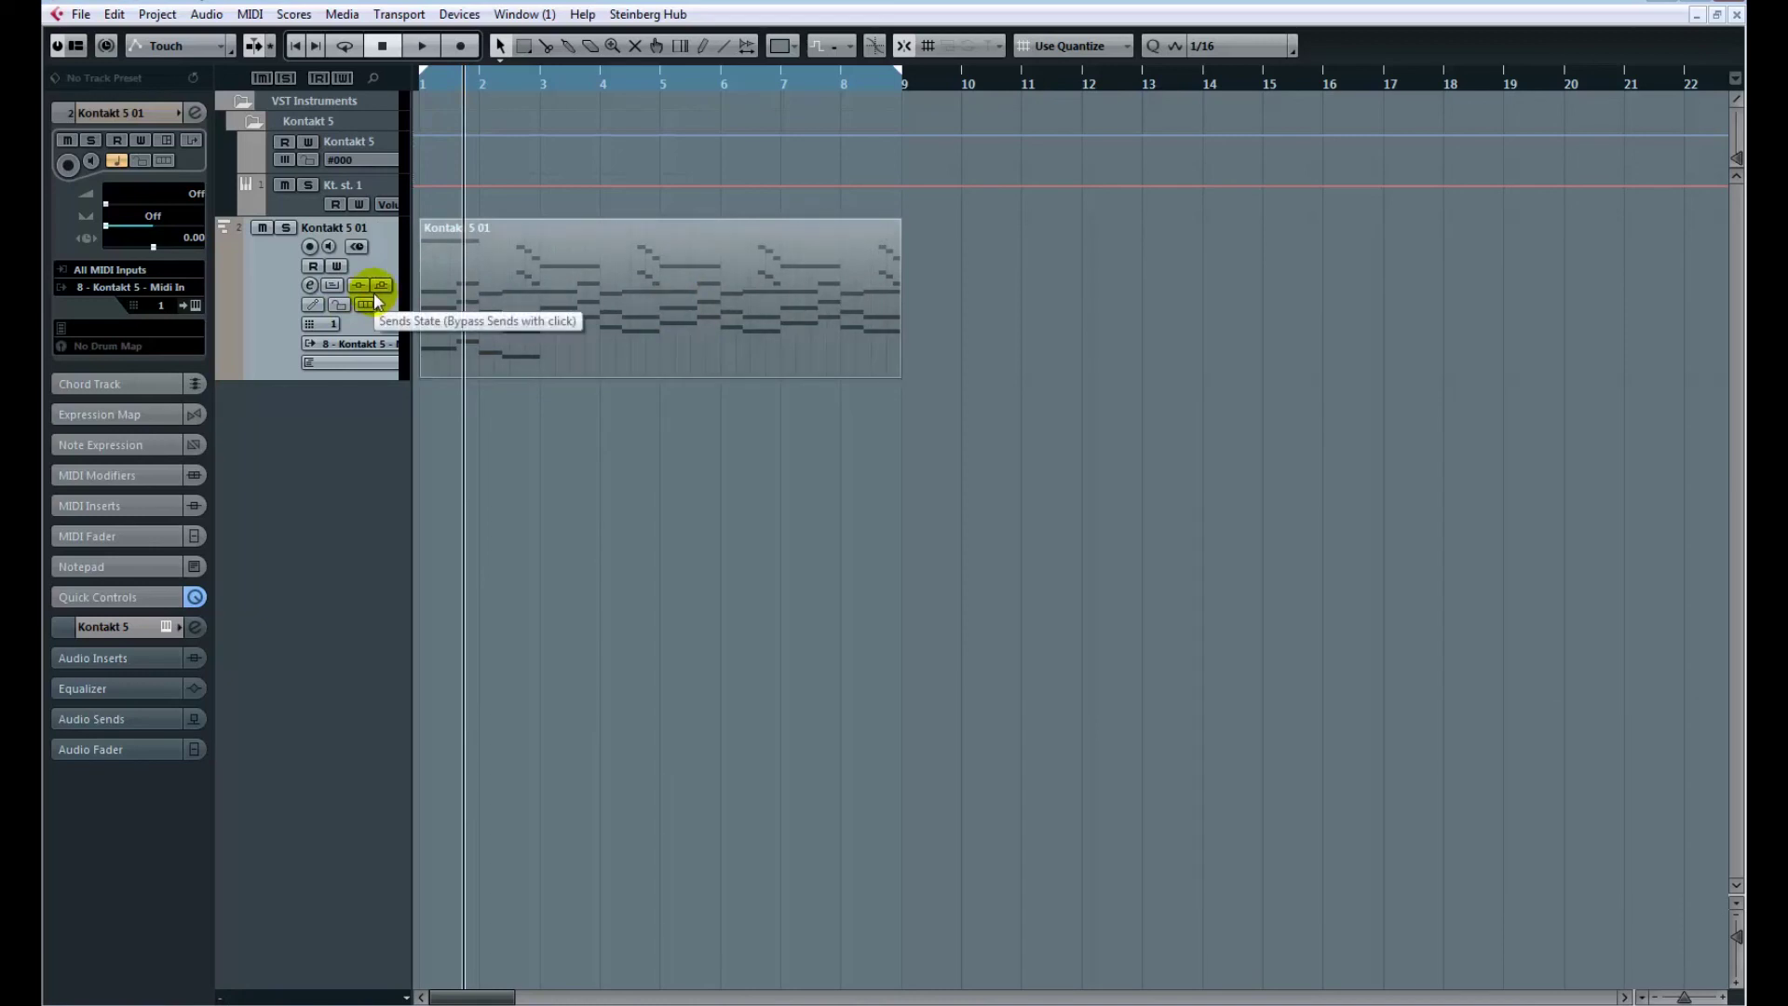
pyautogui.click(333, 285)
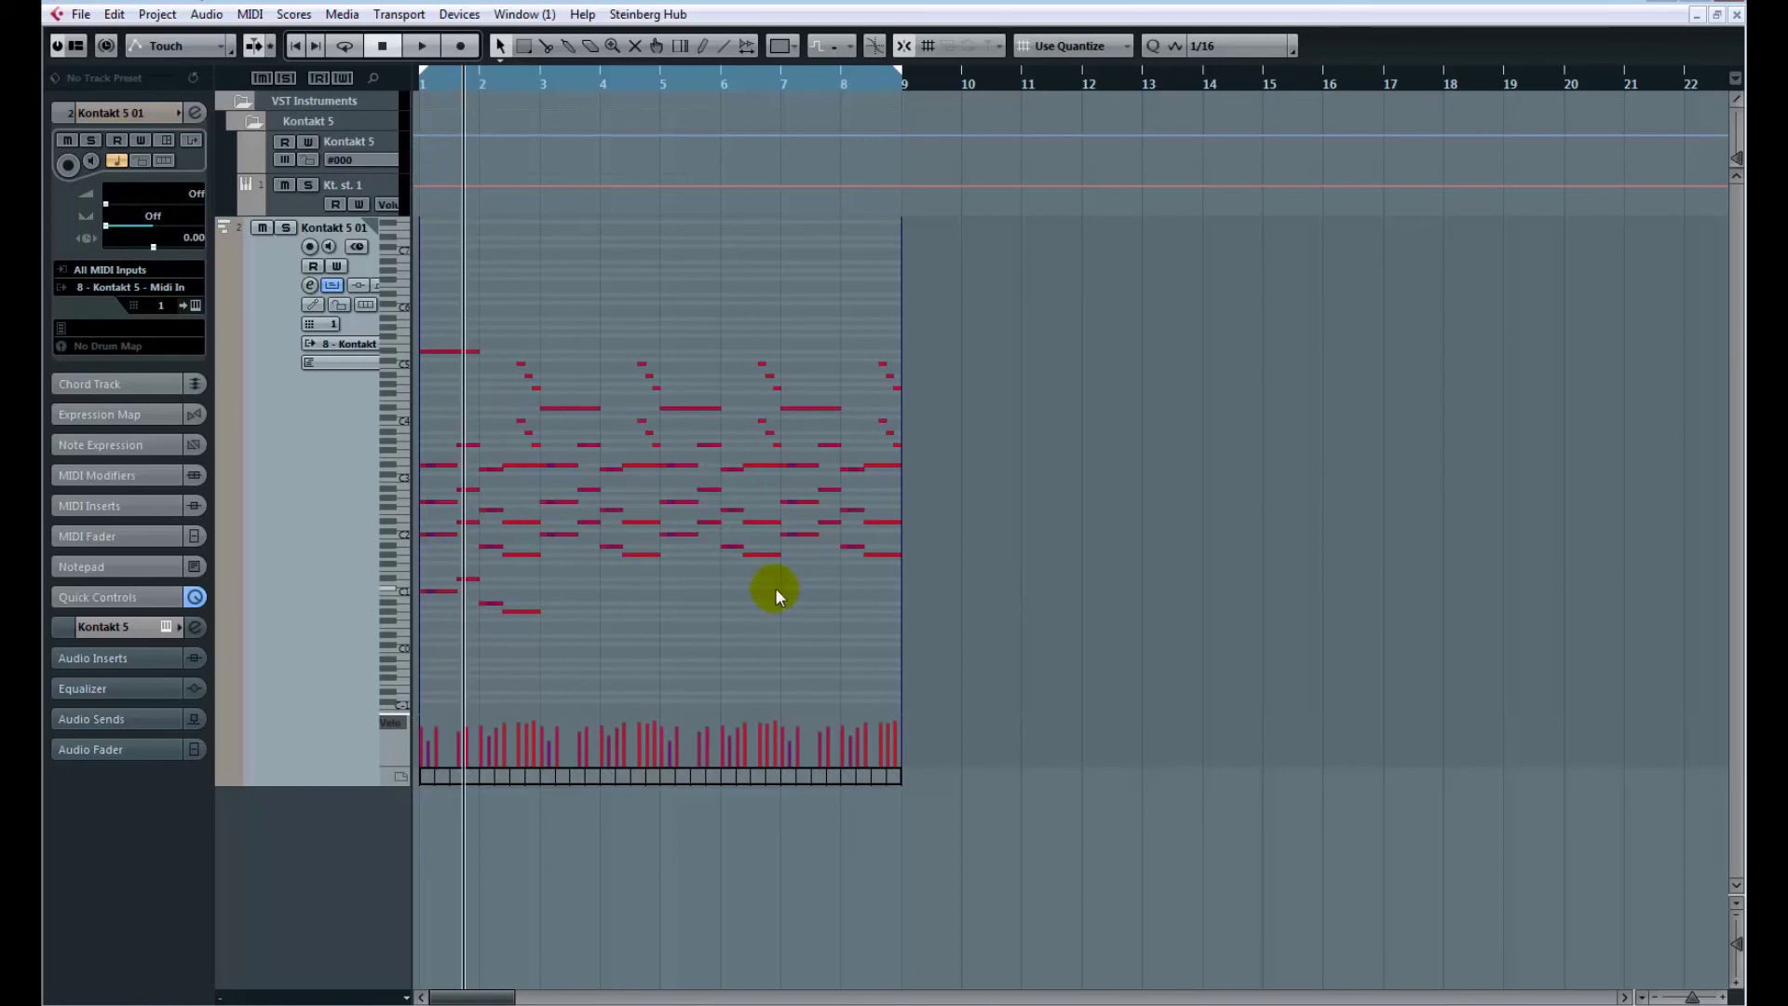
pyautogui.click(333, 285)
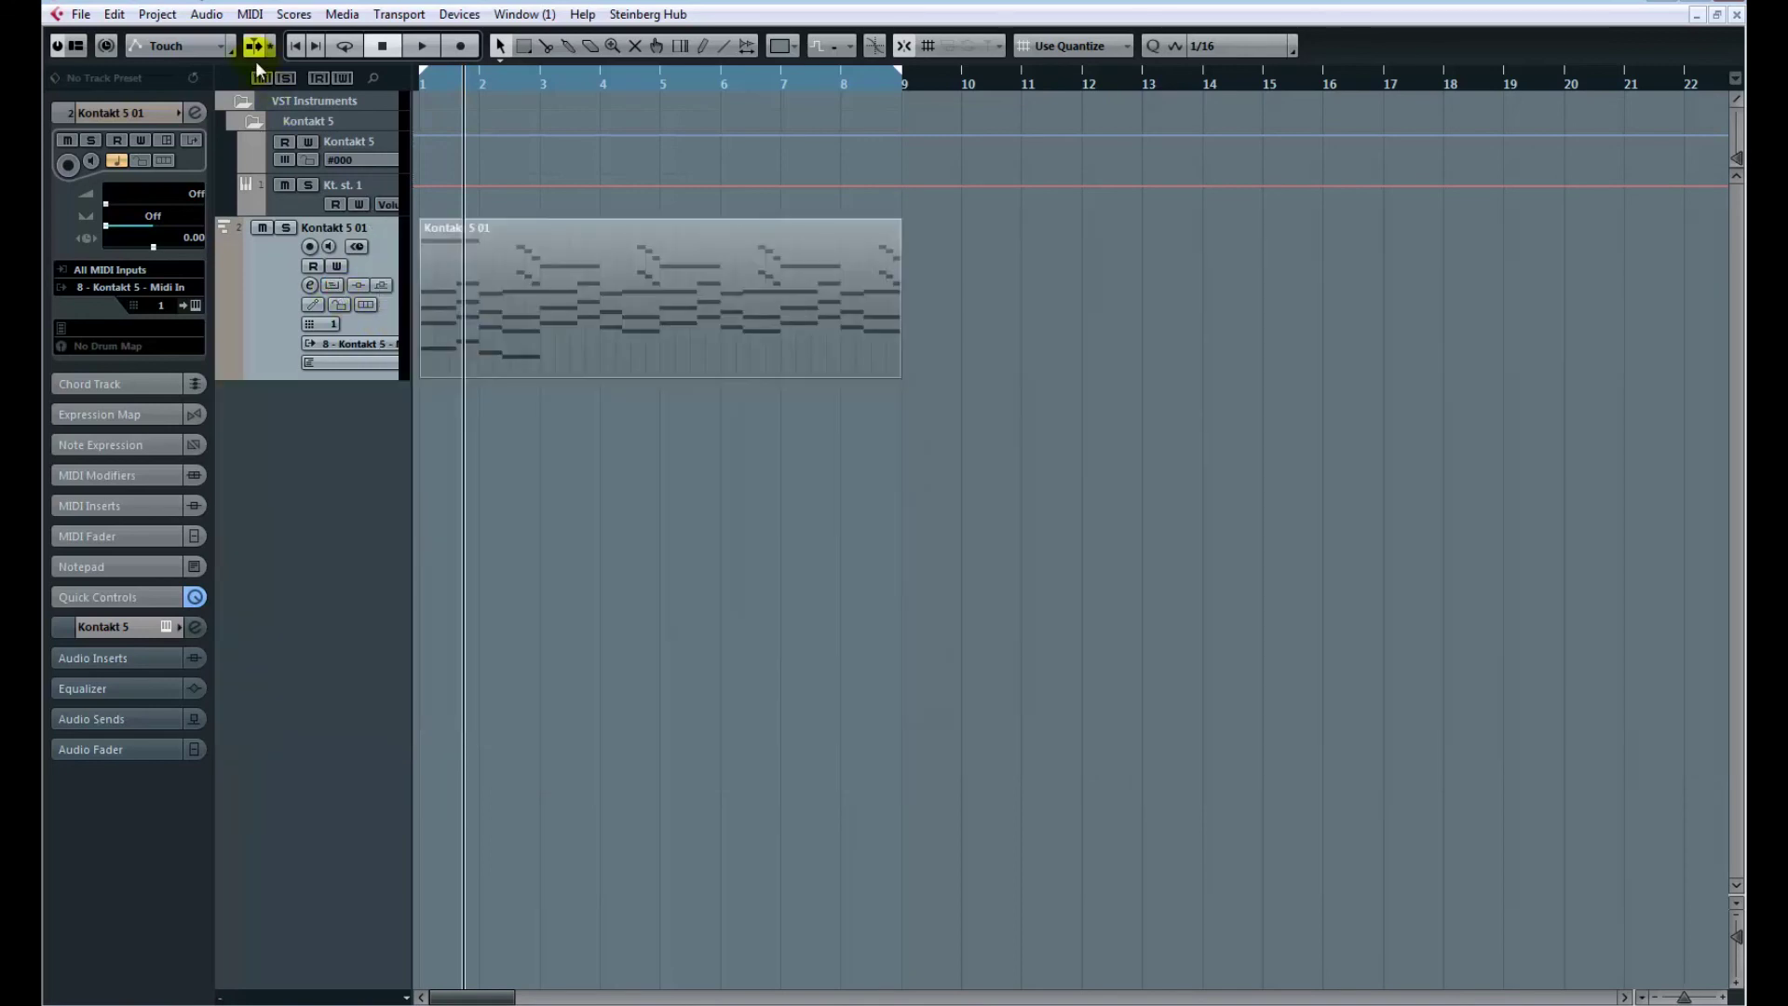
pyautogui.click(248, 15)
pyautogui.click(768, 276)
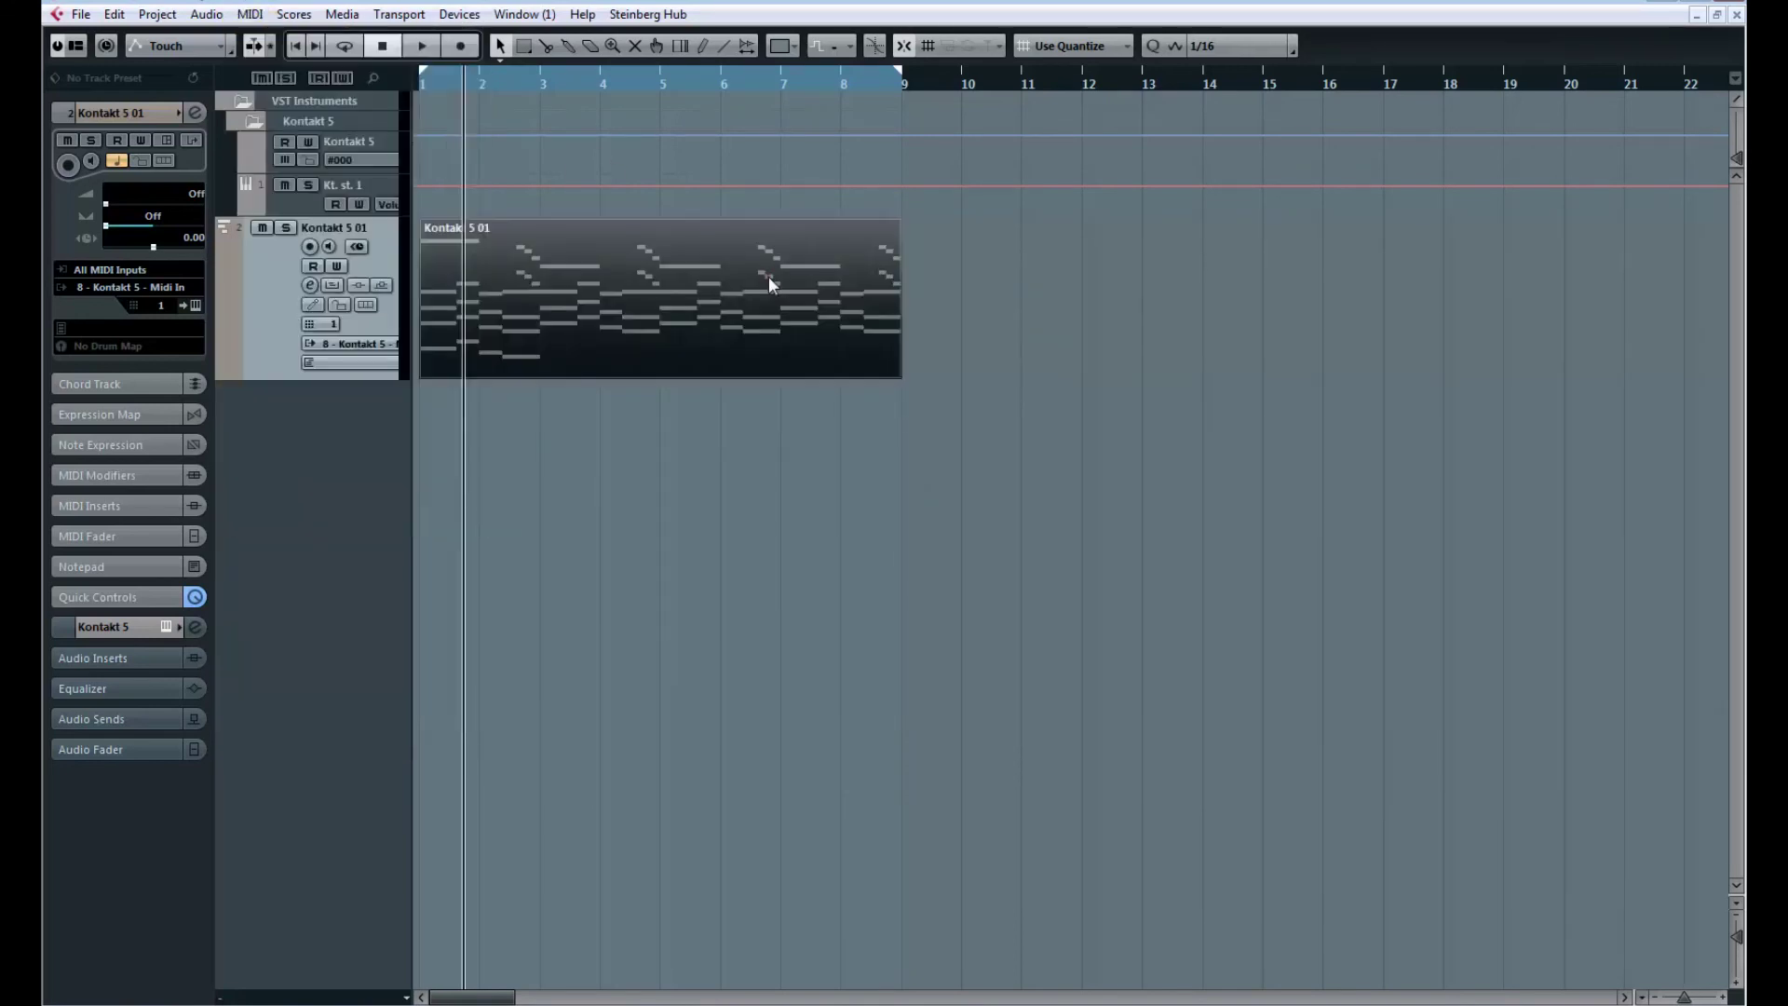
pyautogui.click(250, 14)
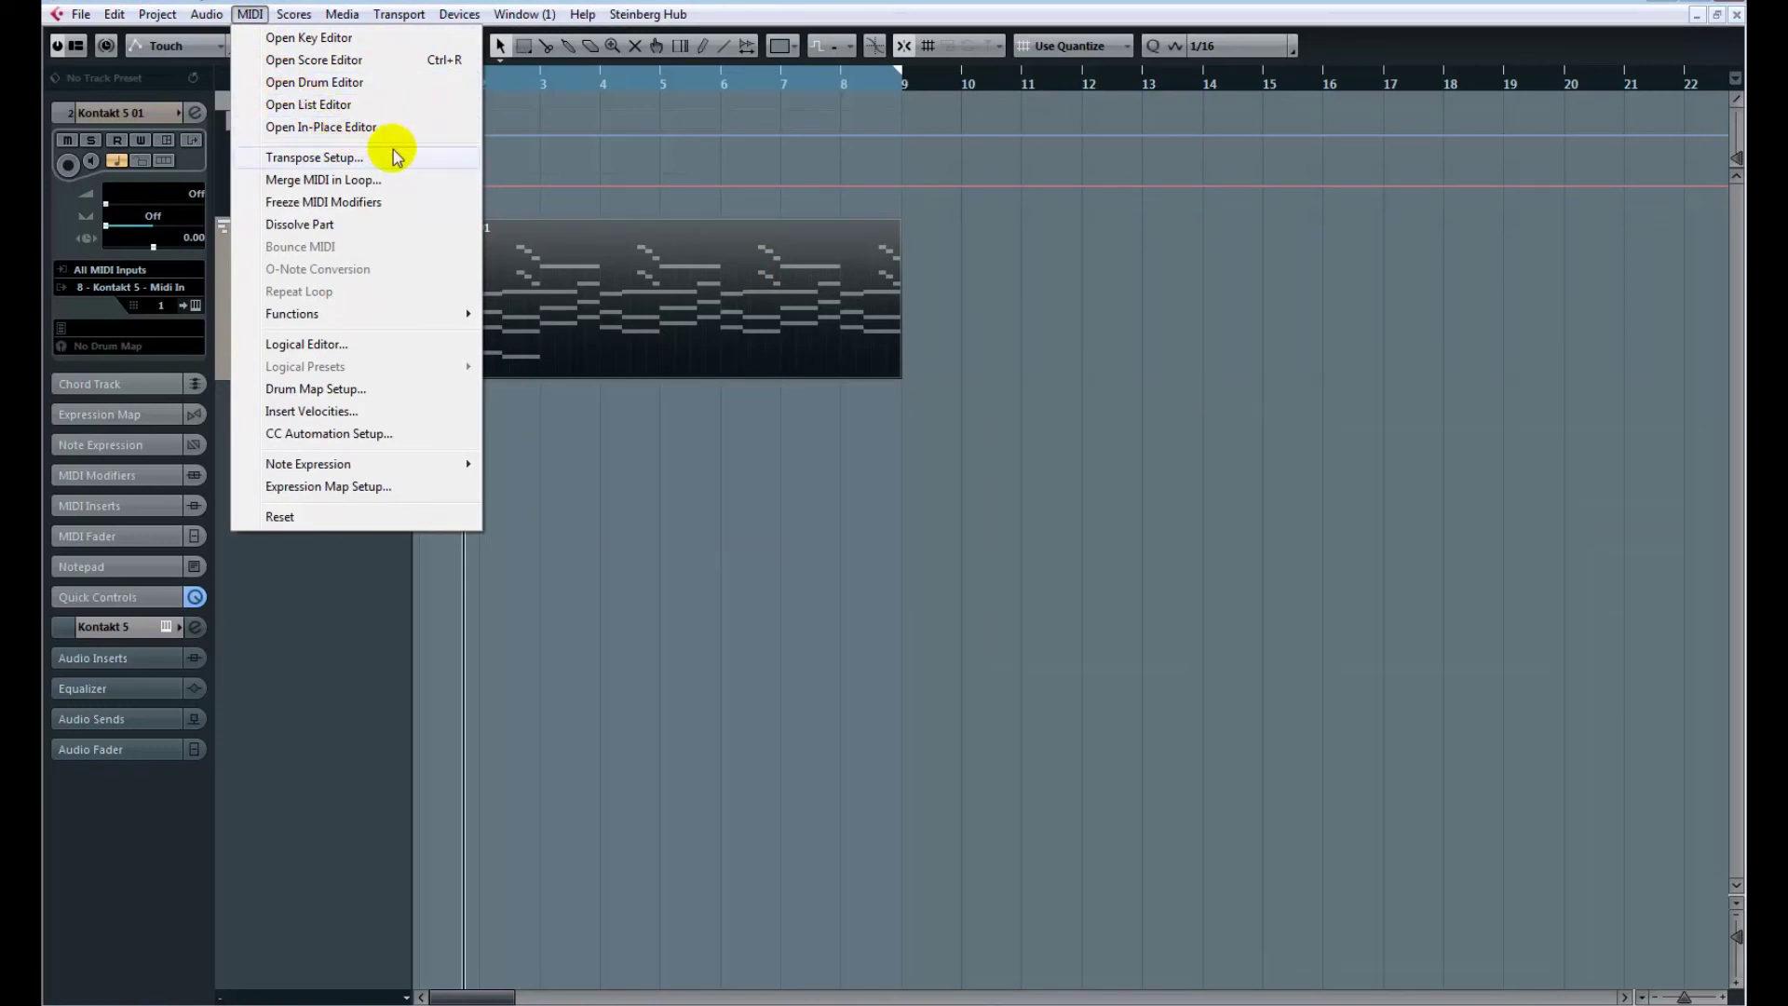
pyautogui.click(831, 468)
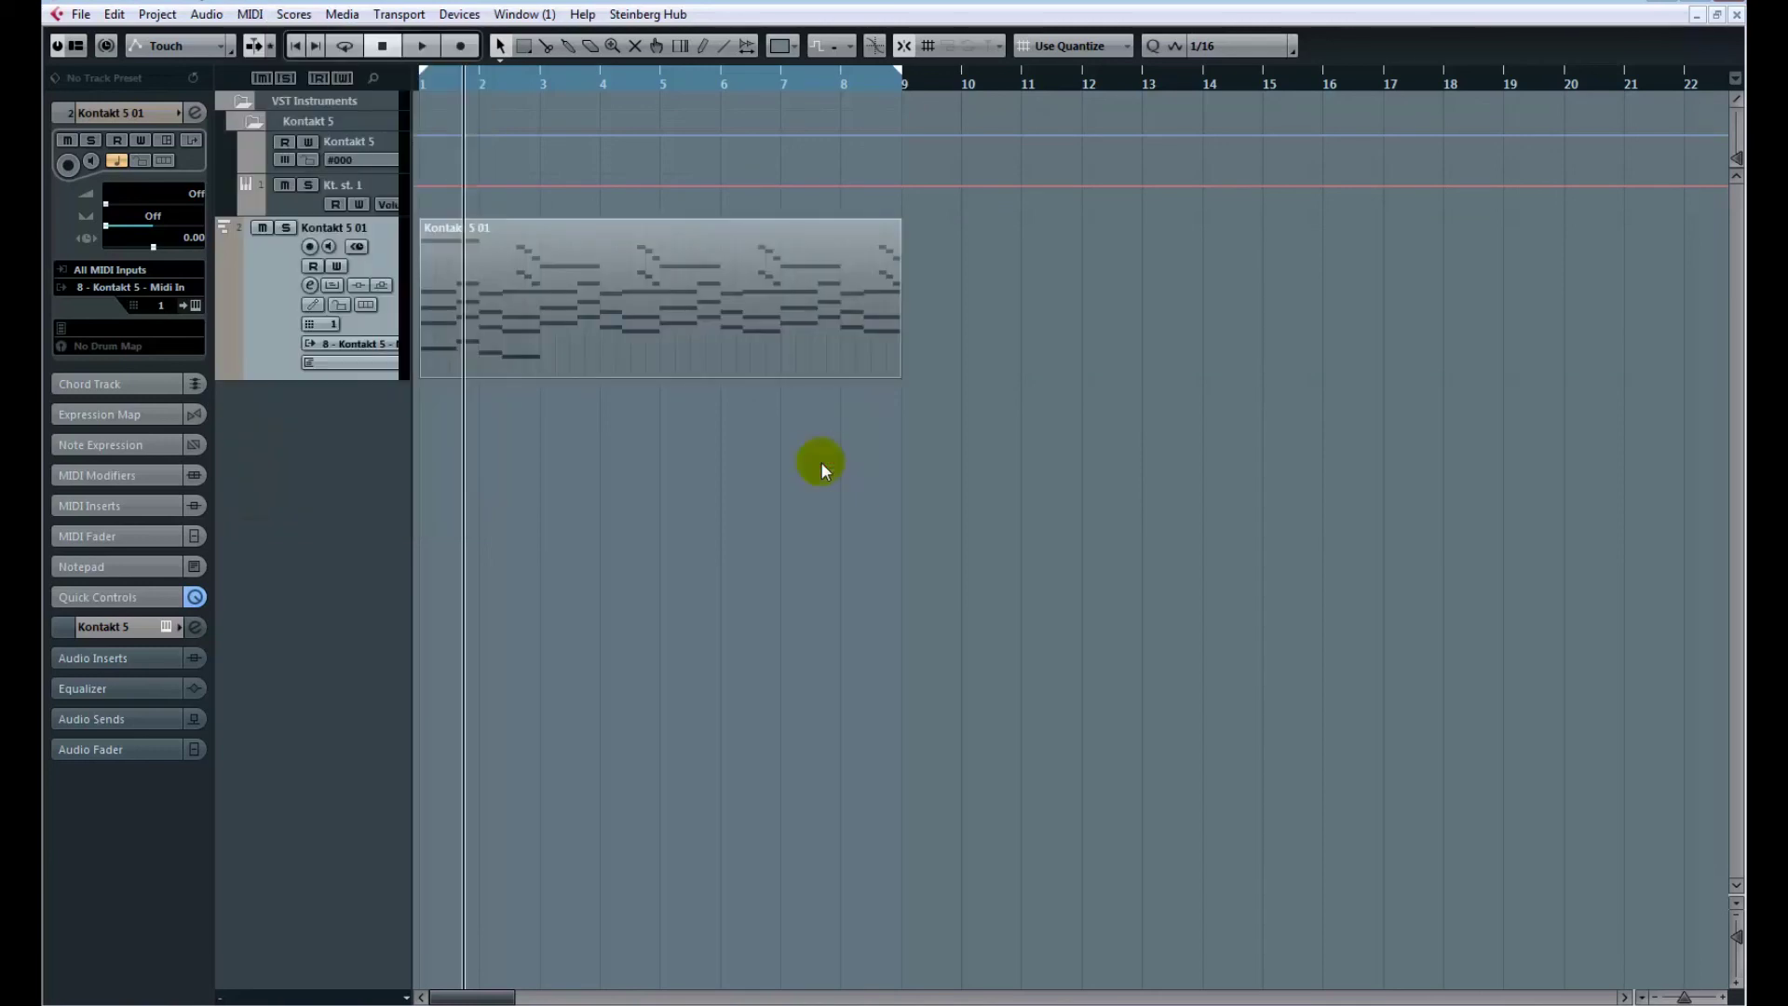